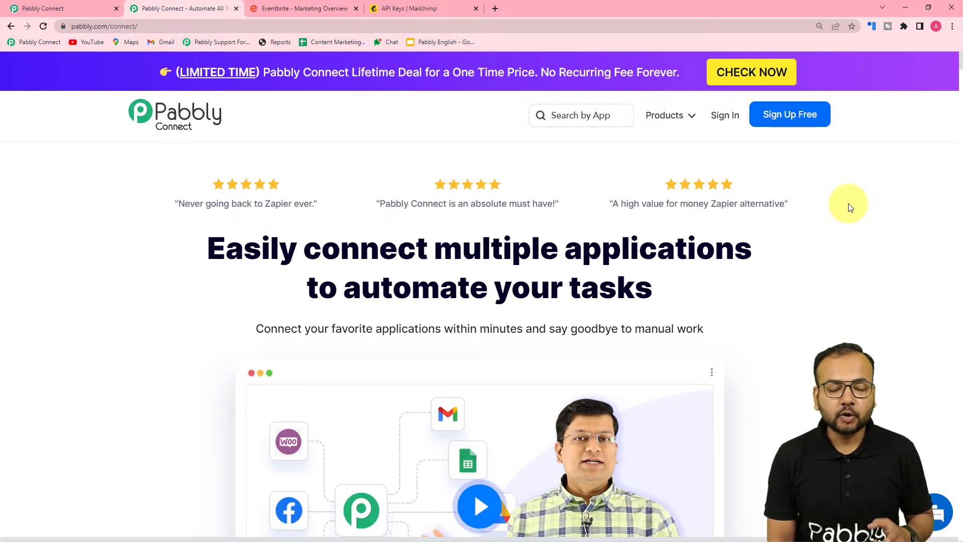
Create a new workflow named "Eventbrite Event Invitations via Gmail" in Pabbly Connect.
left_click(65, 8)
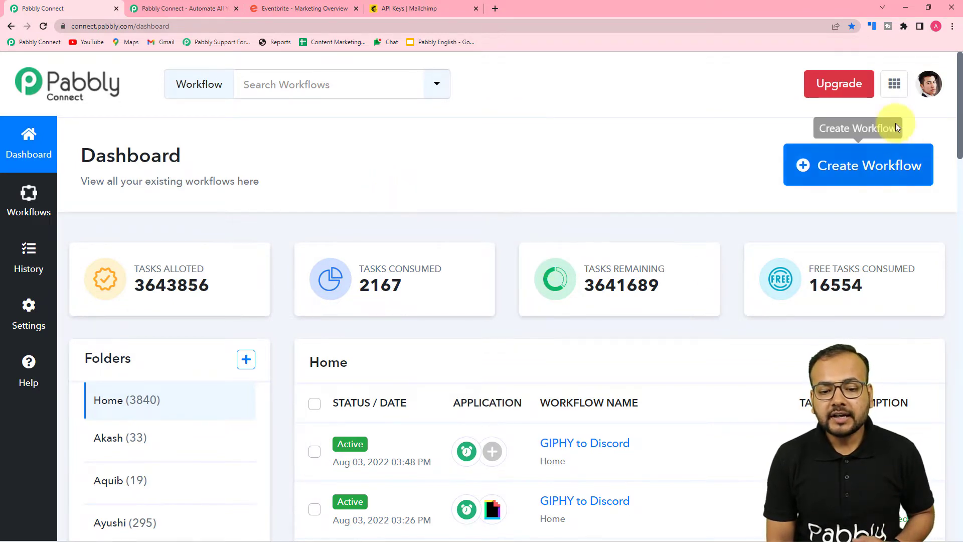
left_click(867, 170)
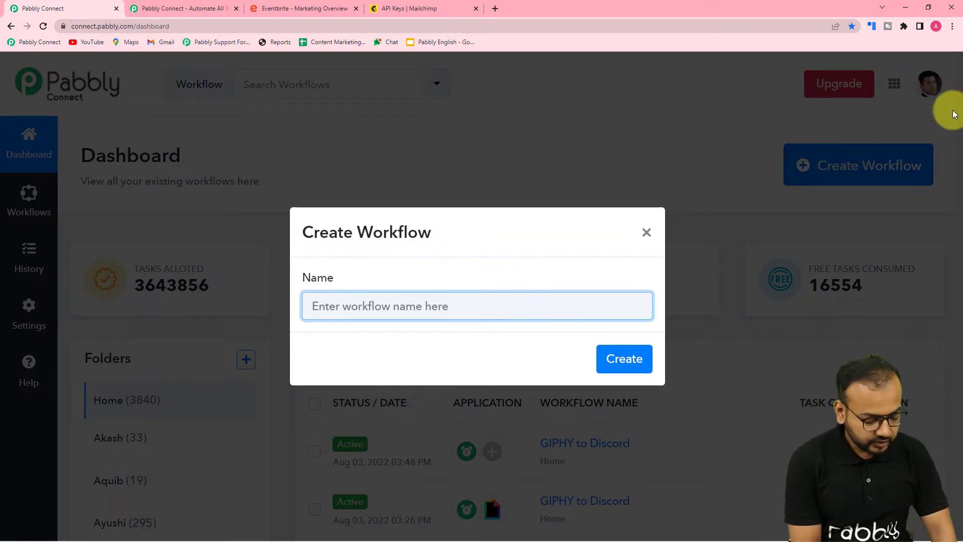
type("Even")
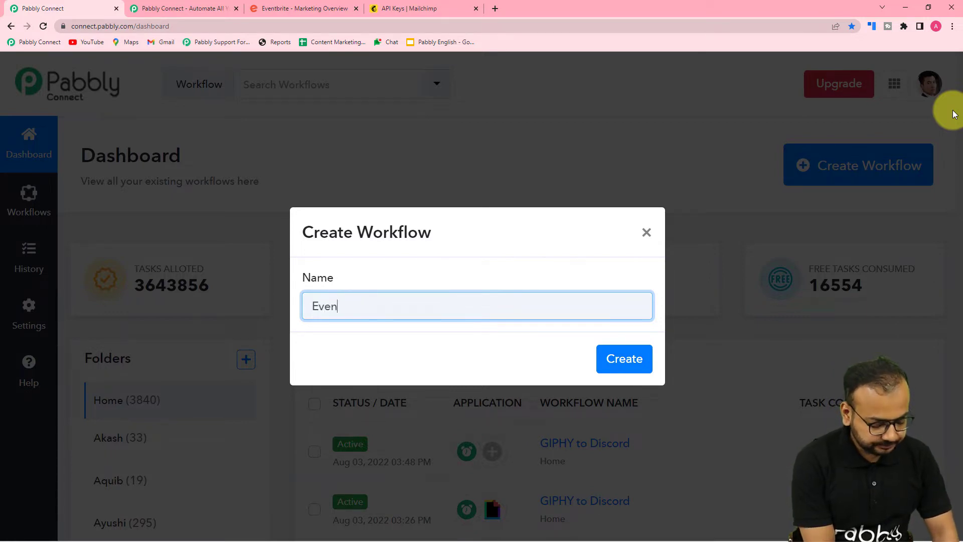
type("tbrit")
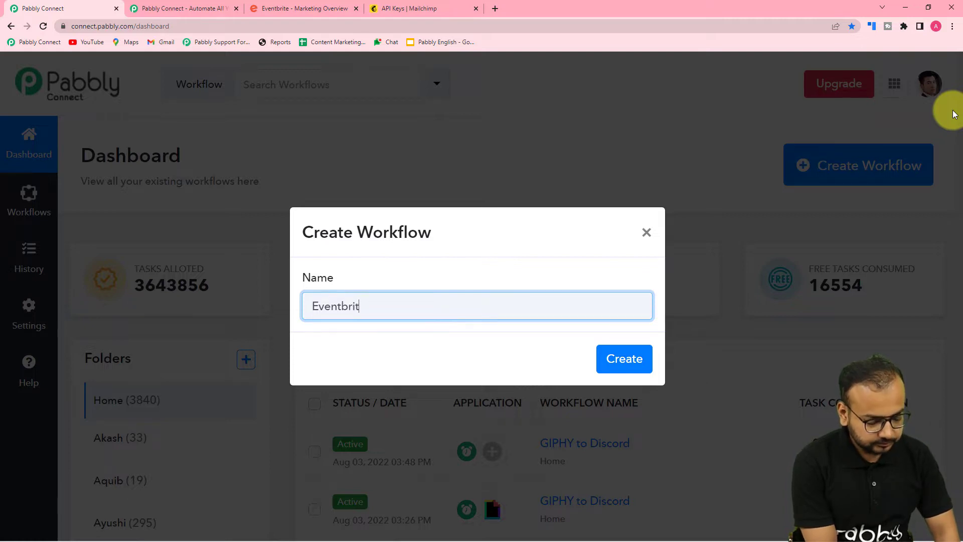
type("e Eve")
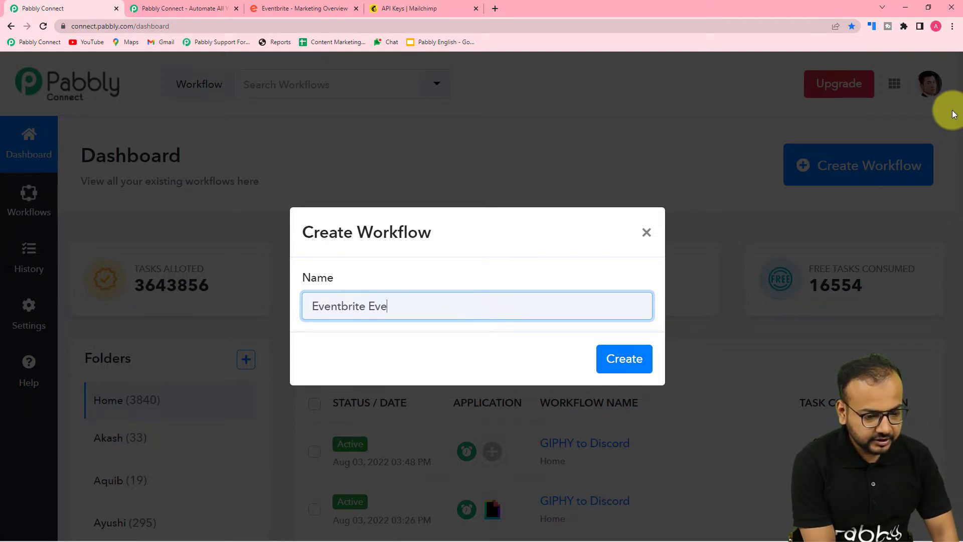
type("nt Inviti")
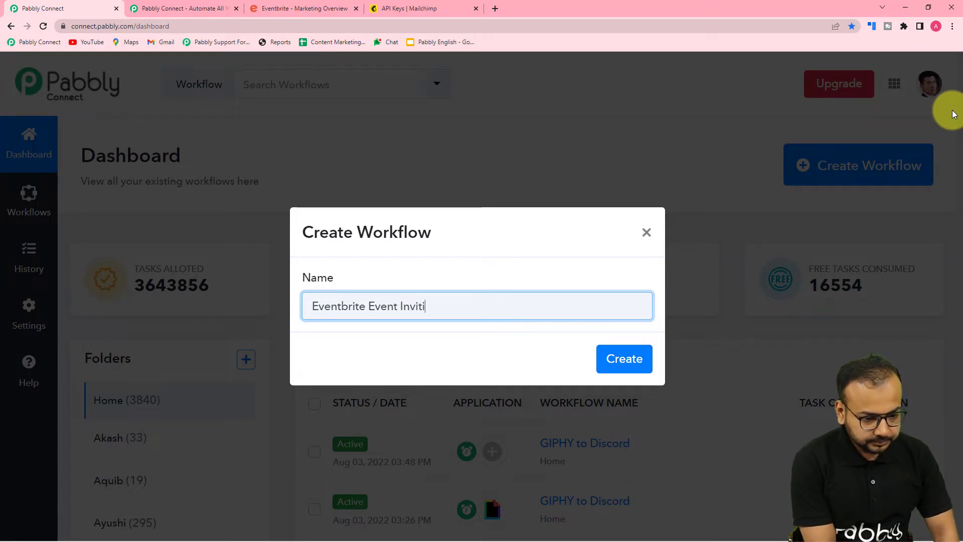
key("BackSpace")
type("ations")
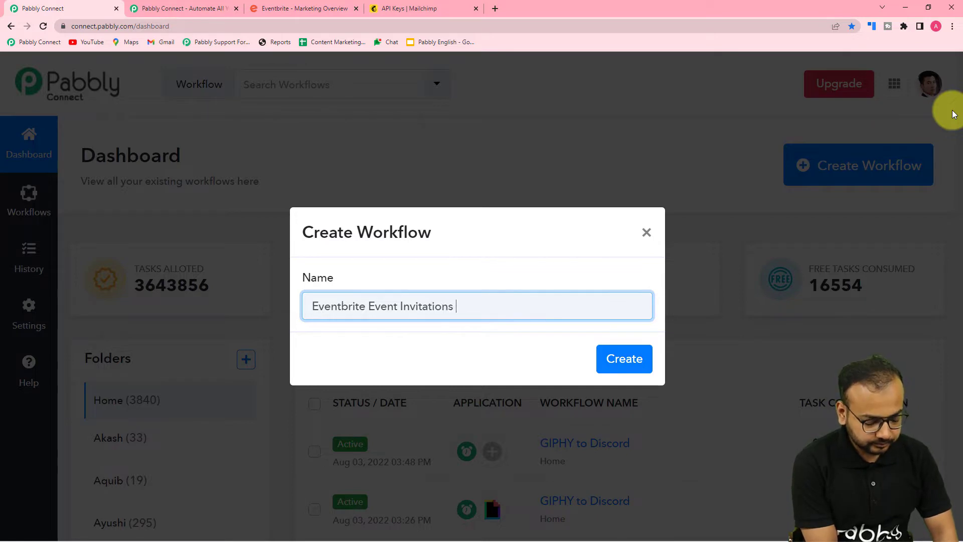
type(" vvia Gmail")
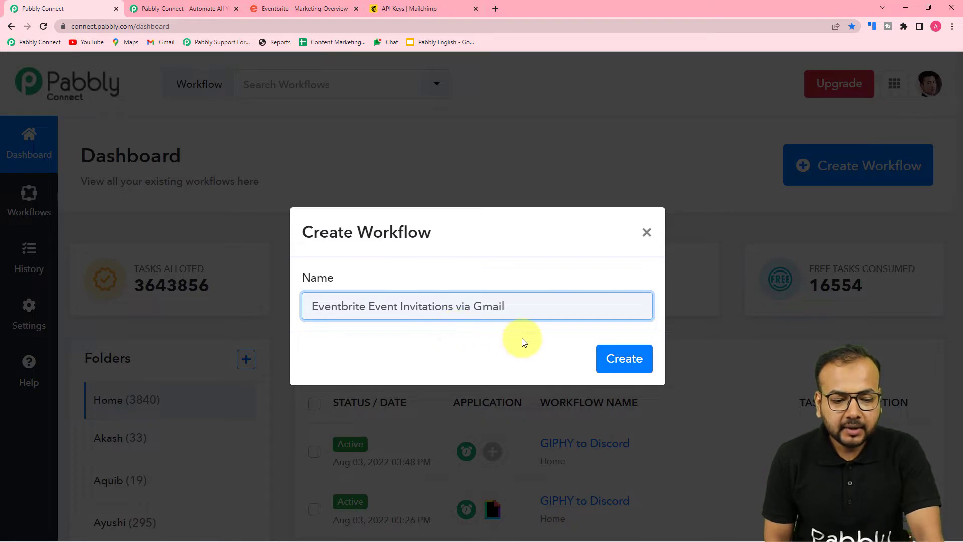
left_click(623, 358)
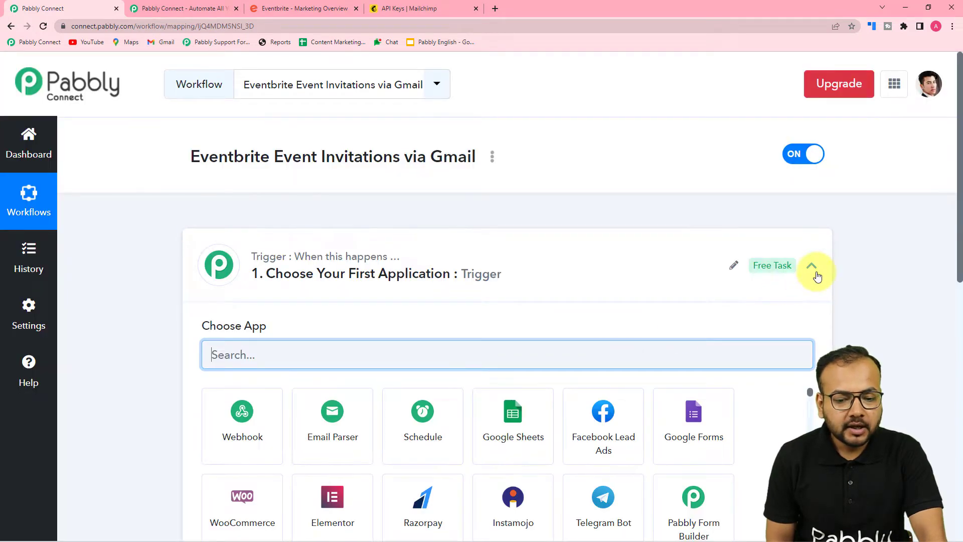
Set the workflow's trigger application to Eventbrite with the trigger event Event Published.
left_click(811, 266)
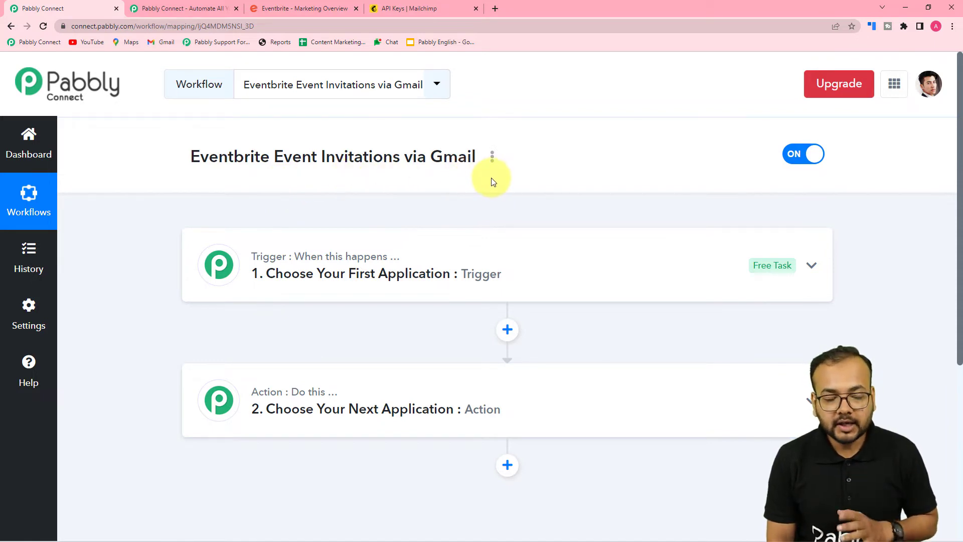
left_click(333, 277)
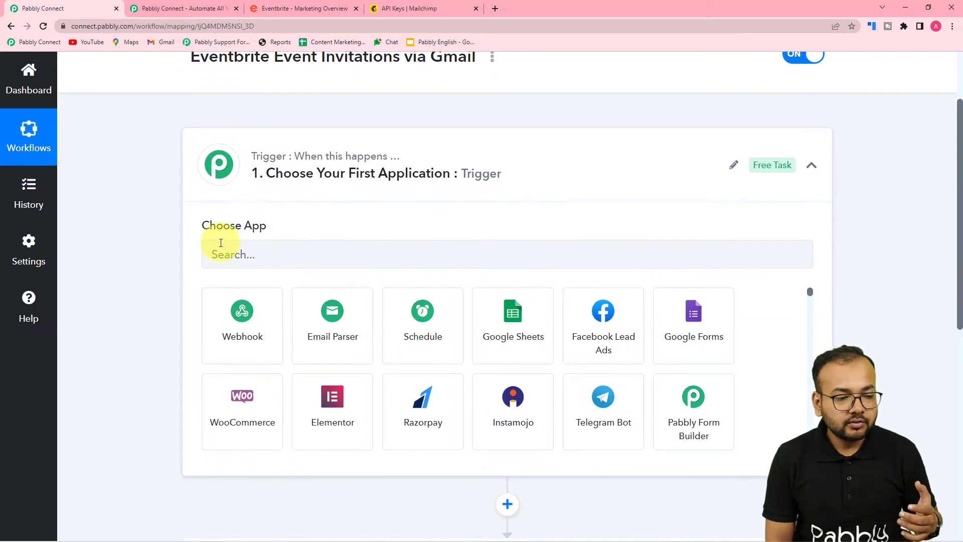
left_click(278, 252)
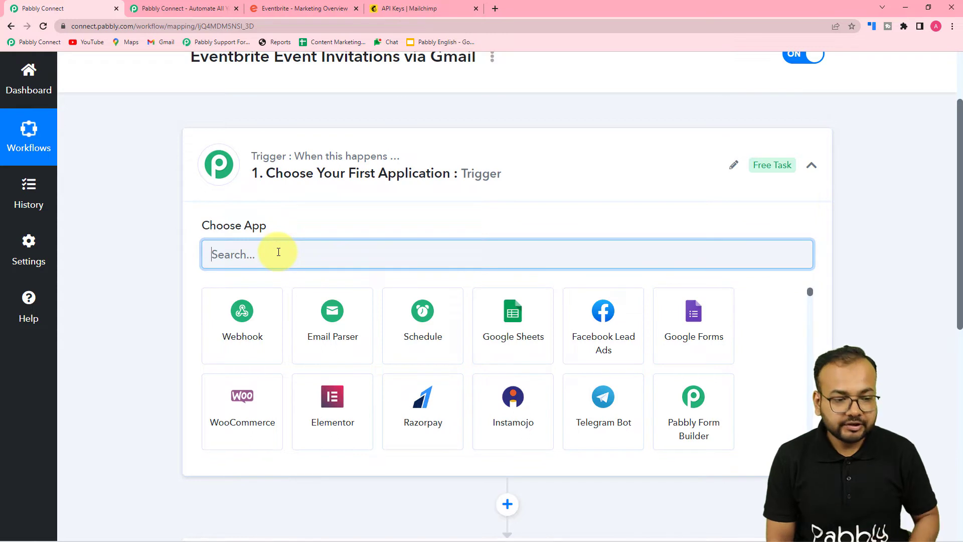
type("eve")
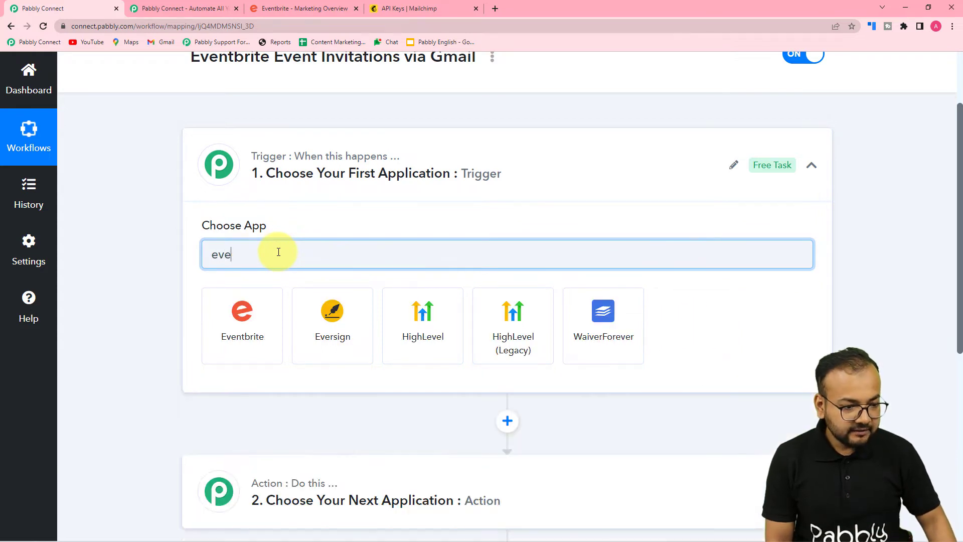
left_click(250, 340)
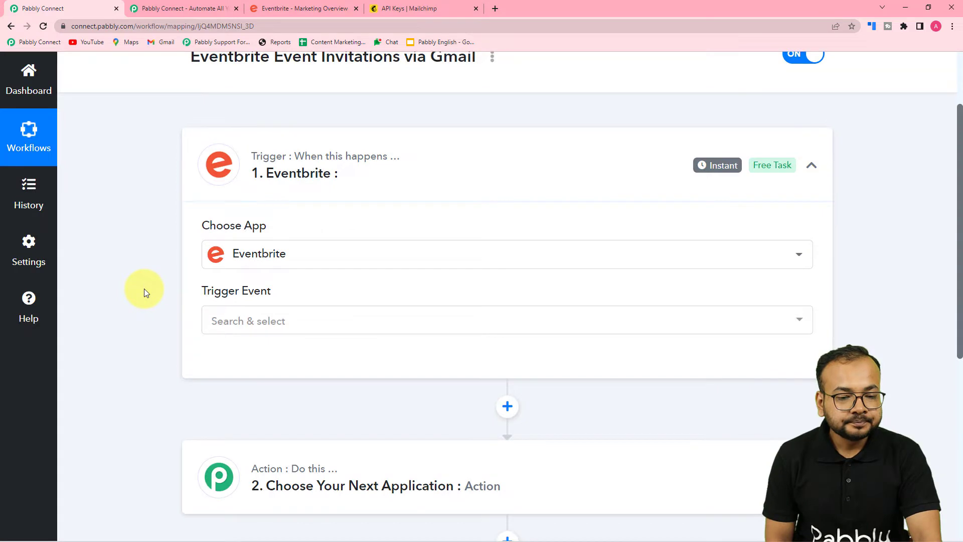
left_click(264, 320)
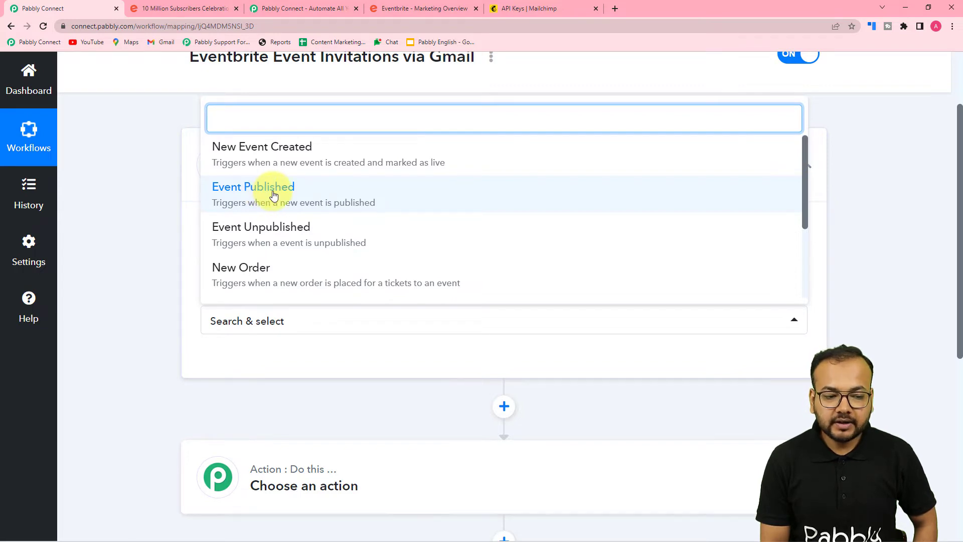
left_click(264, 194)
scroll(181, 203, "down", 3)
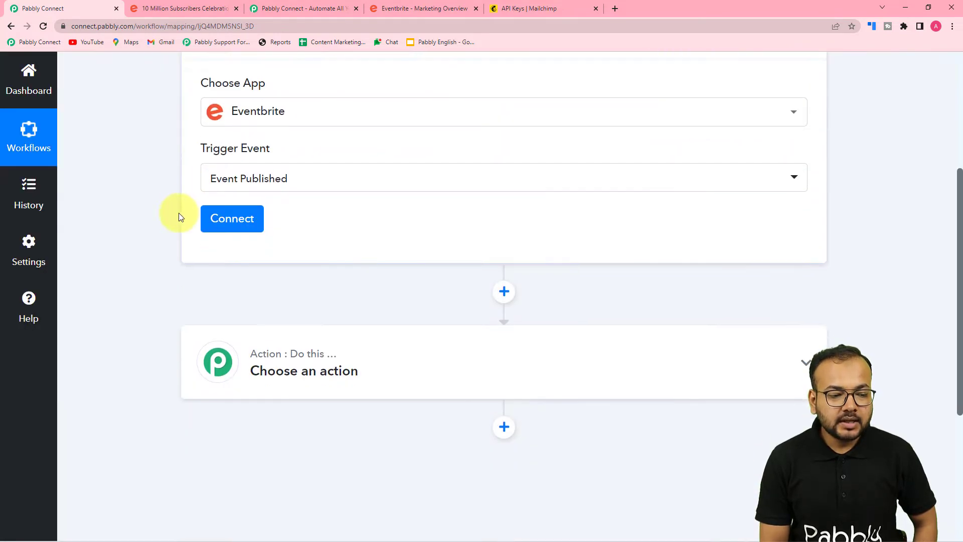
Connect the trigger to Eventbrite through a new connection and allow Pabbly Connect to access the account.
left_click(232, 216)
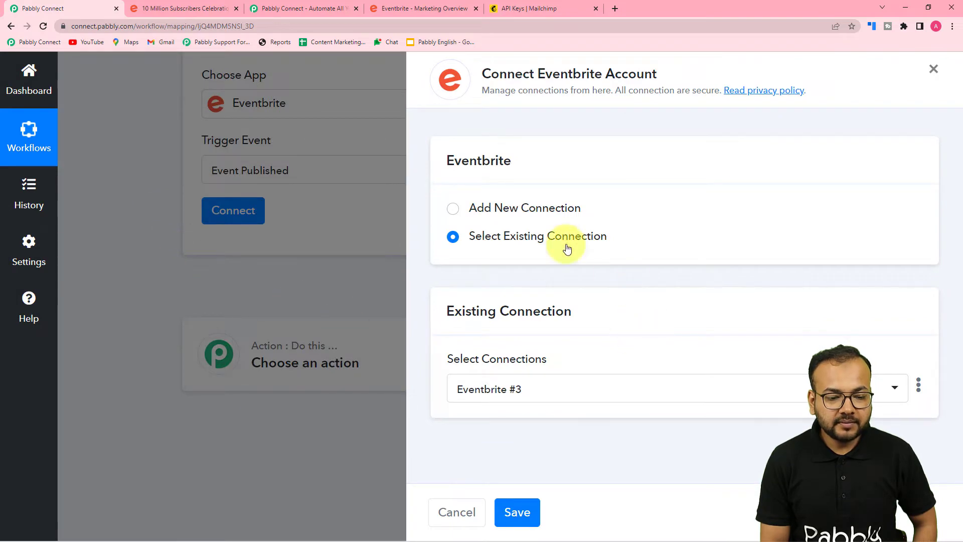
left_click(452, 210)
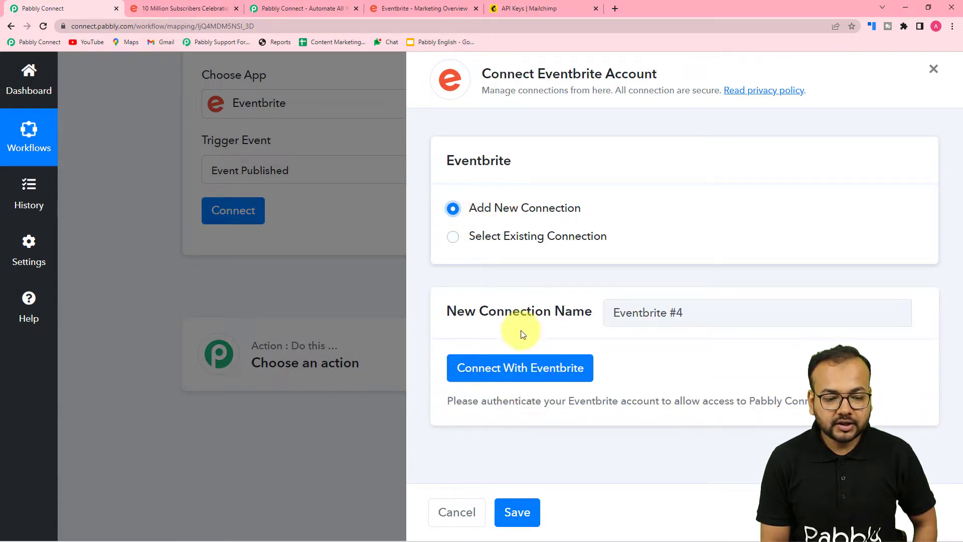
left_click(511, 372)
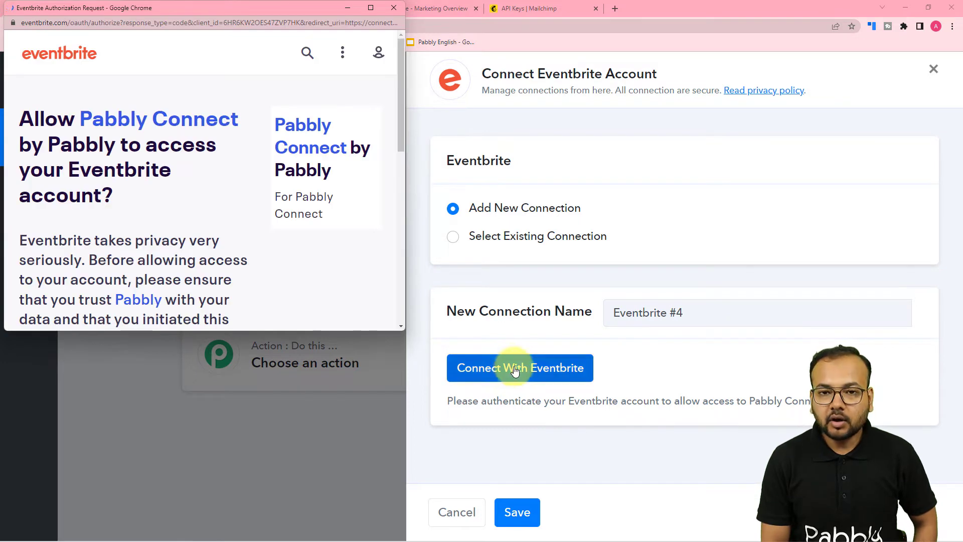
mouse_move(339, 43)
left_click_drag(314, 6, 352, 80)
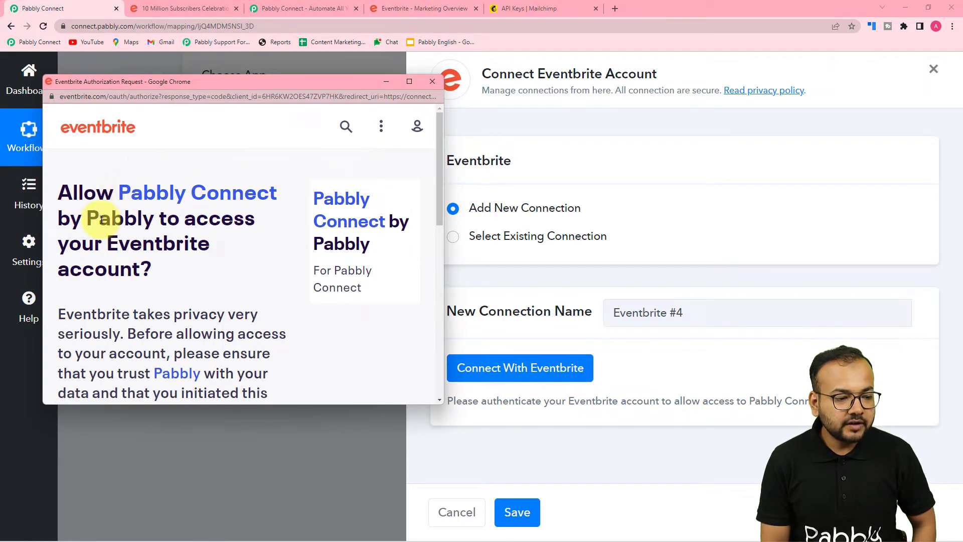
scroll(114, 211, "down", 6)
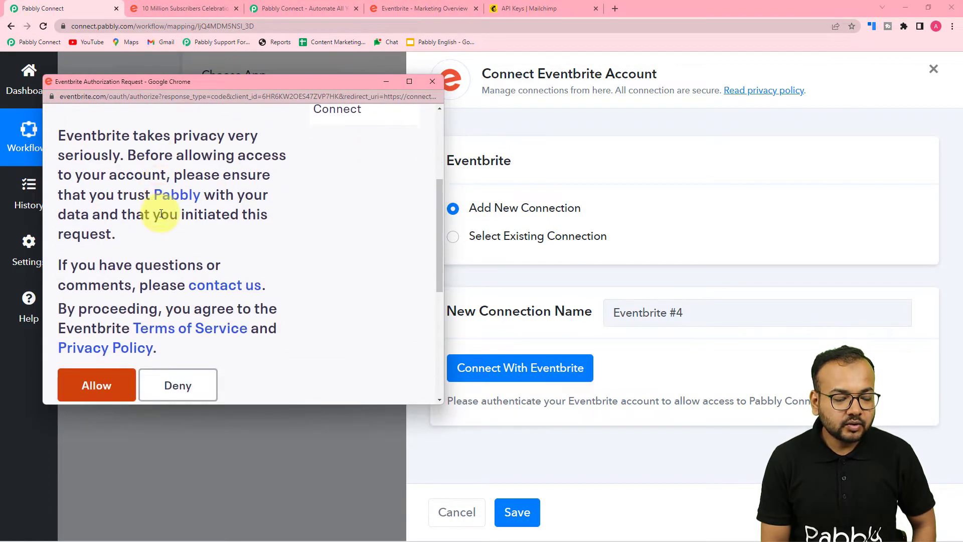
left_click(98, 260)
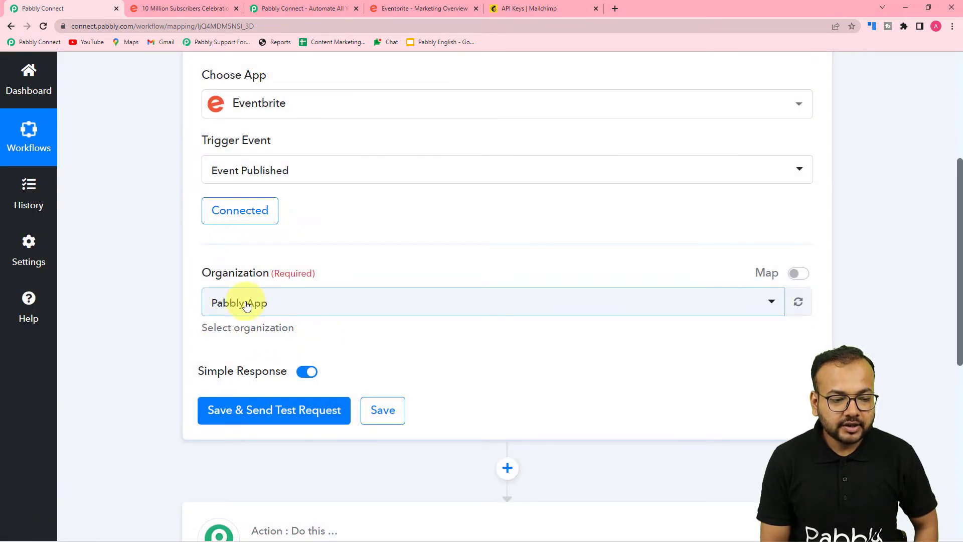
Check the Pabbly App organization against the Eventbrite account, save the trigger with a test request, and accept the change of event.
left_click(401, 9)
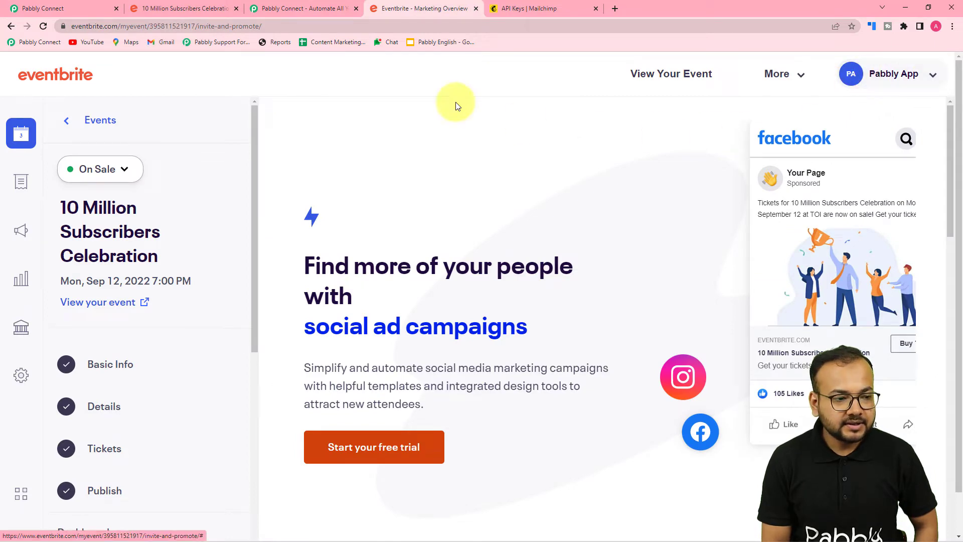
left_click(98, 6)
scroll(171, 208, "down", 4)
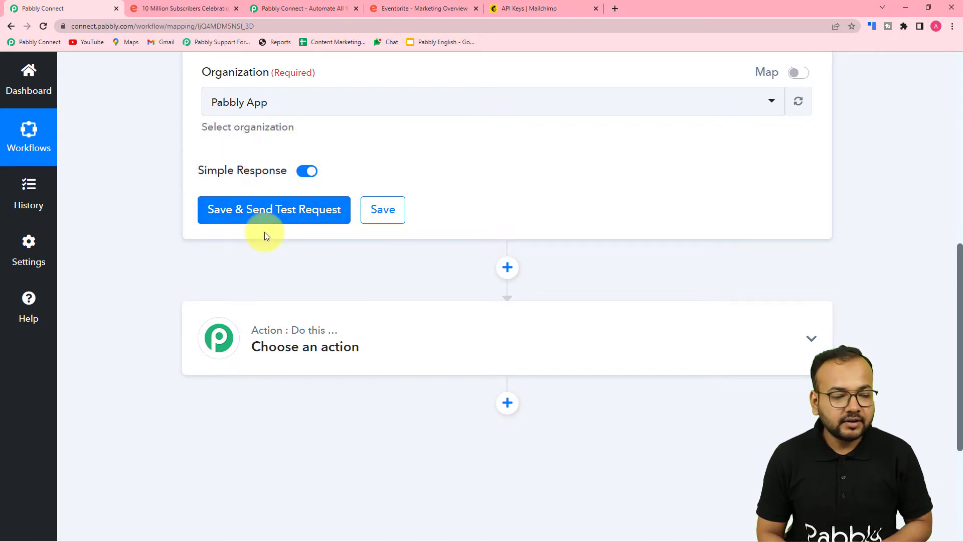
left_click(267, 215)
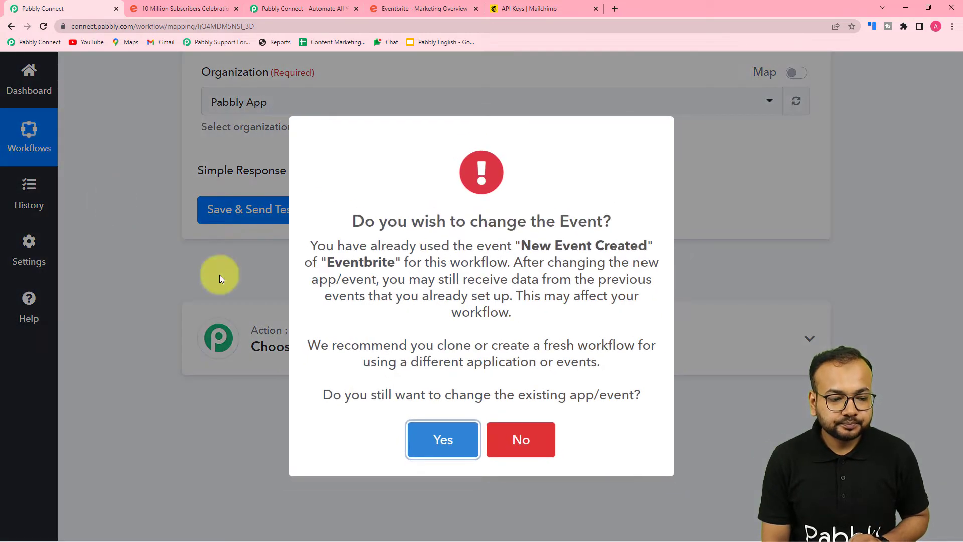
left_click(443, 444)
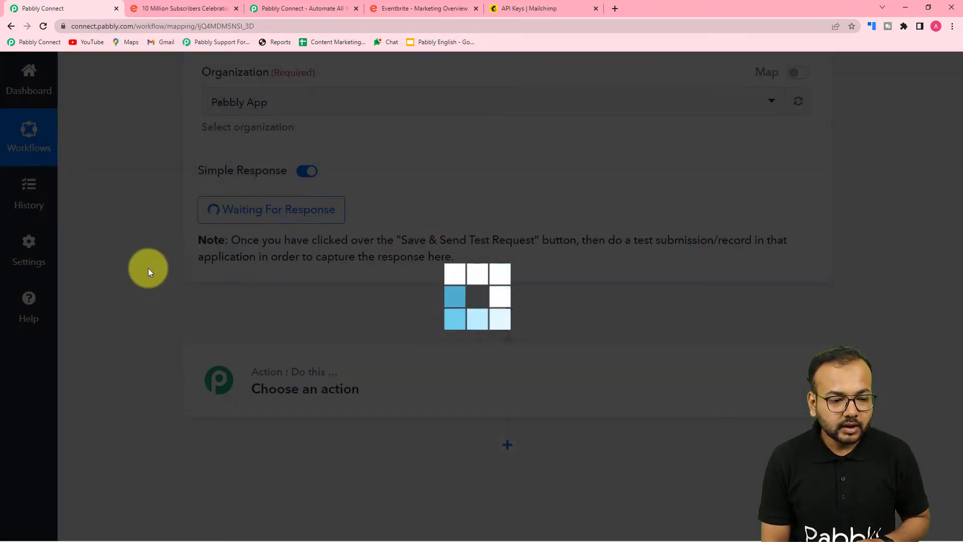
Review the draft "10 Million Subscribers Celebration" event's basic info in Eventbrite, including title, organizer, categories, tags, location, date and time.
scroll(149, 267, "up", 1)
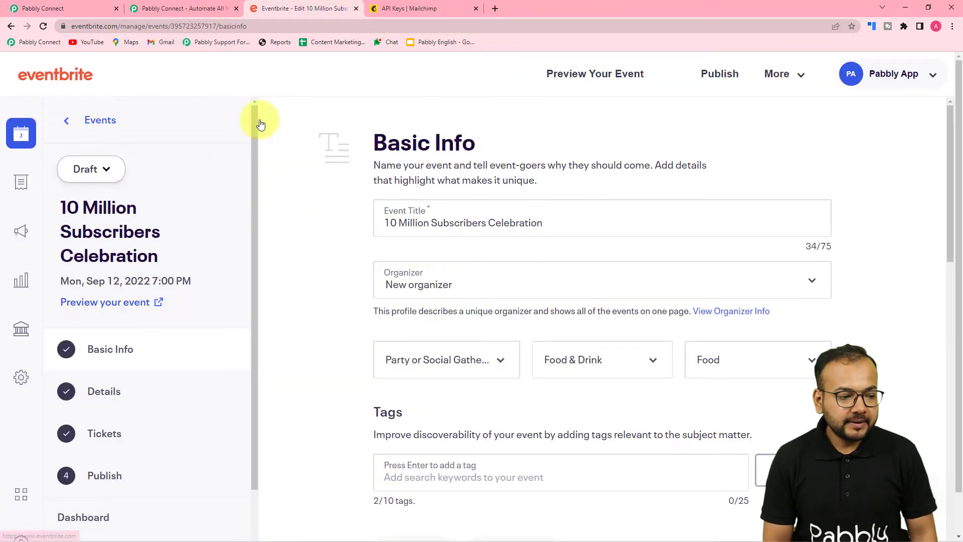
scroll(285, 209, "down", 1)
scroll(285, 209, "up", 1)
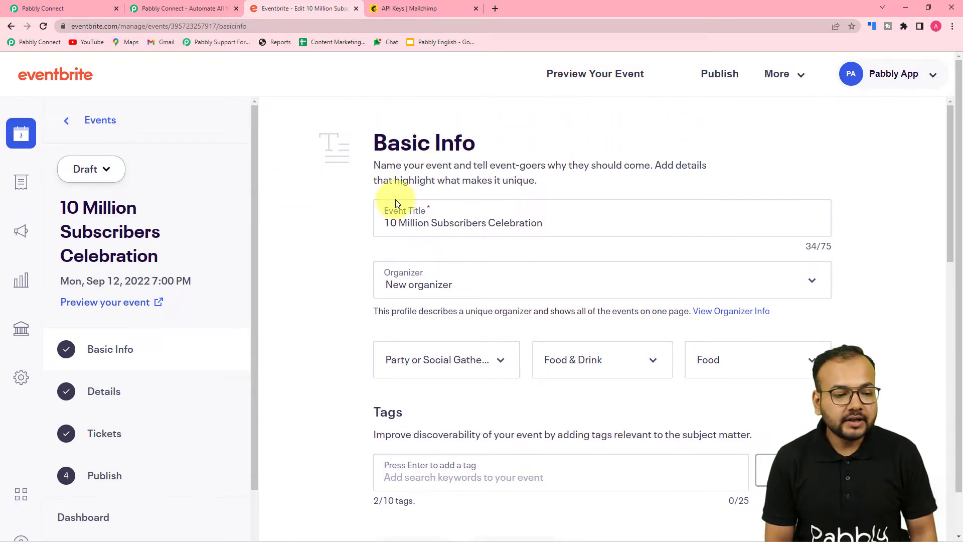
left_click(383, 223)
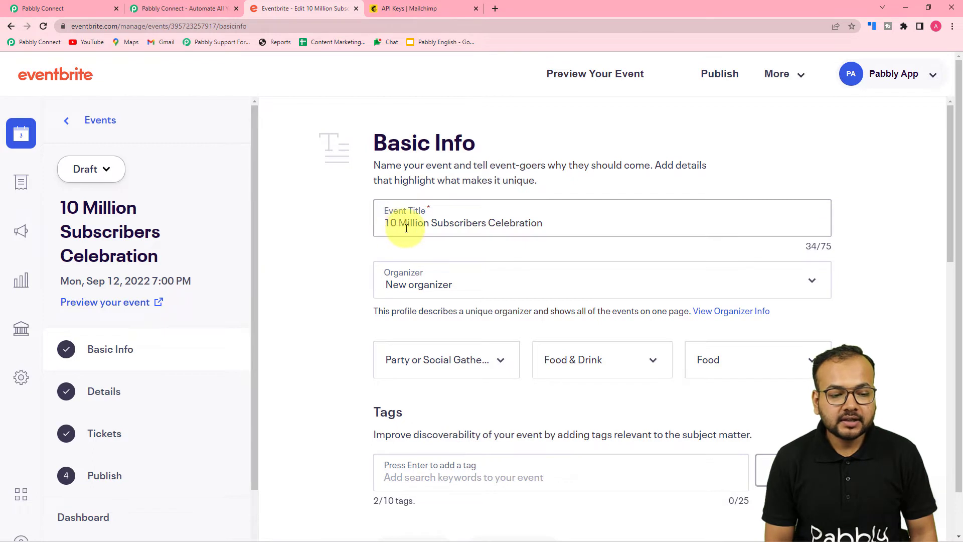
left_click(305, 253)
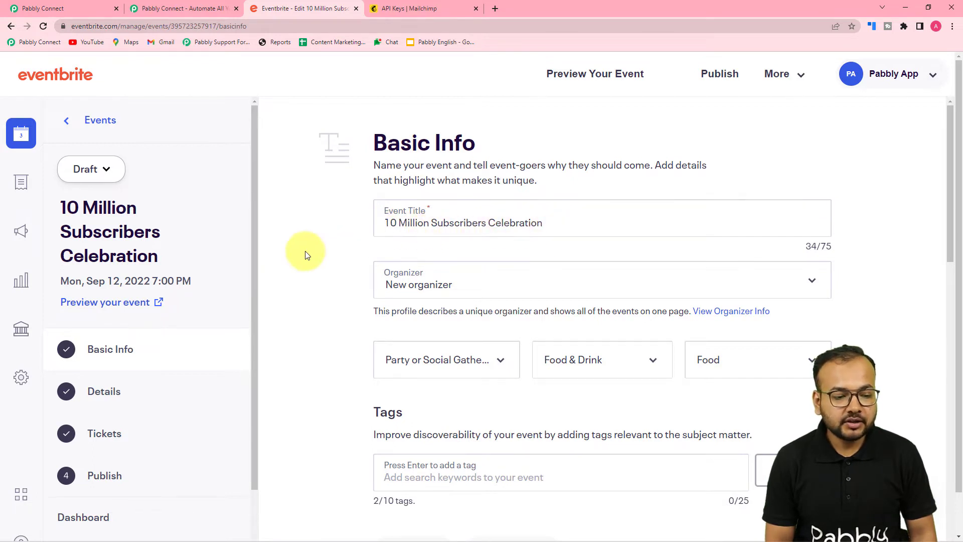
scroll(316, 253, "down", 2)
scroll(337, 221, "down", 1)
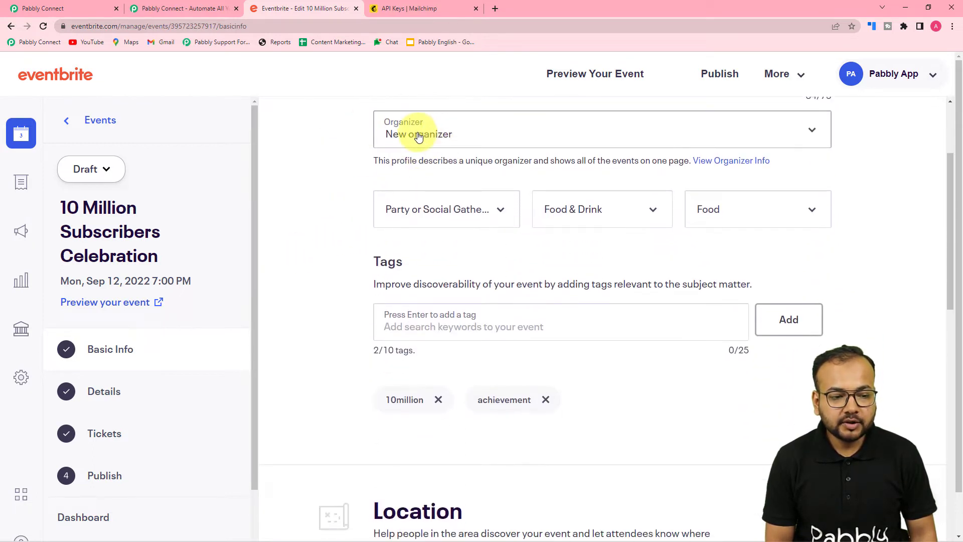
scroll(326, 168, "down", 1)
scroll(408, 161, "up", 2)
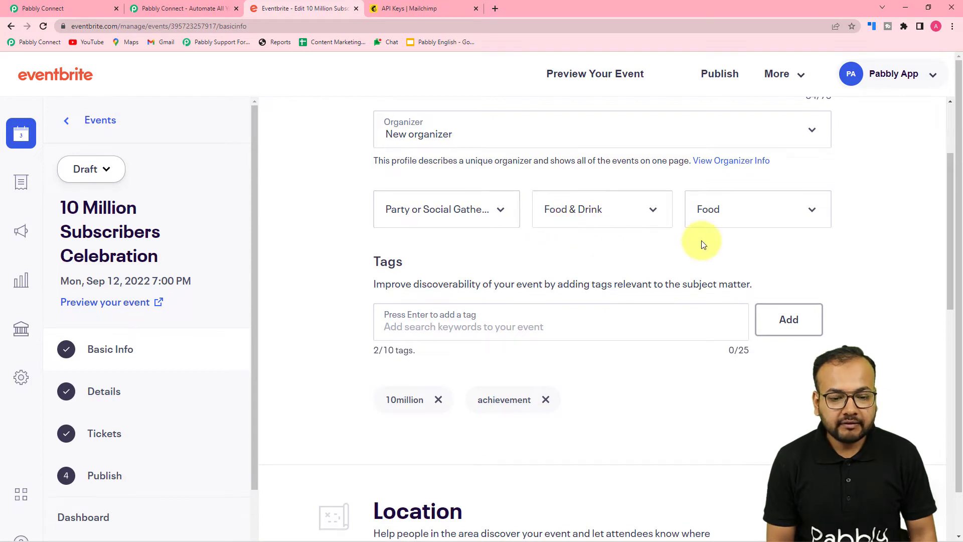
scroll(636, 243, "down", 2)
scroll(471, 271, "down", 7)
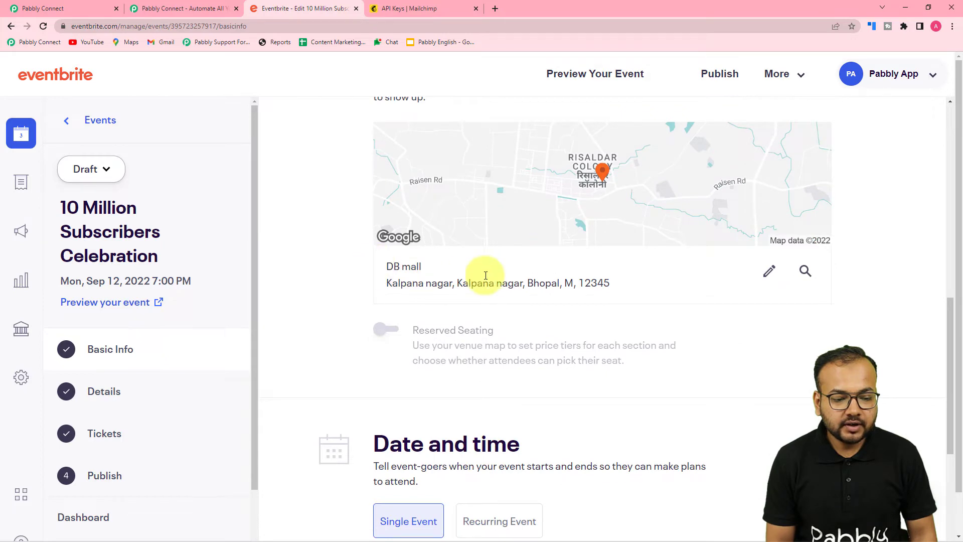
scroll(346, 271, "down", 5)
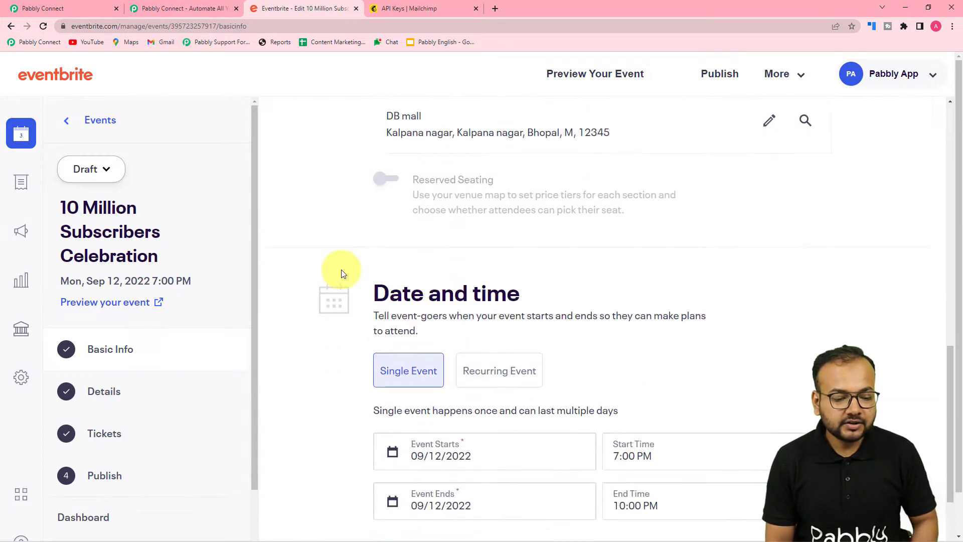
scroll(381, 288, "down", 3)
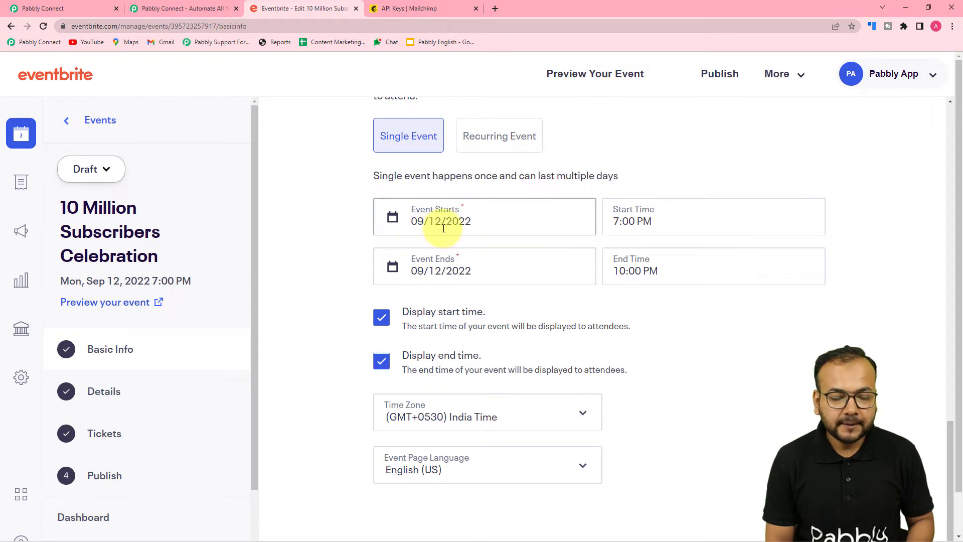
Publish the "10 Million Subscribers Celebration" event in Eventbrite as private, available to anyone with the link.
scroll(331, 278, "down", 1)
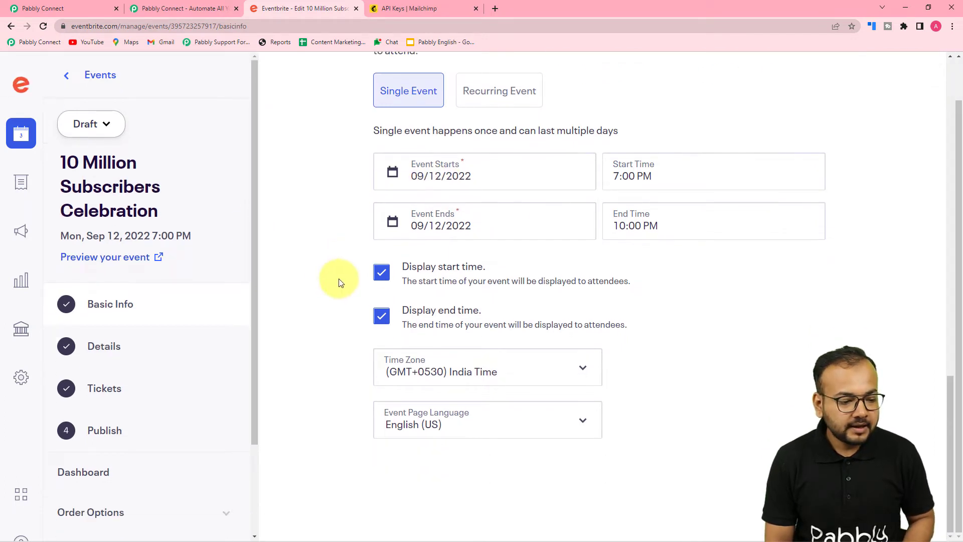
left_click(118, 435)
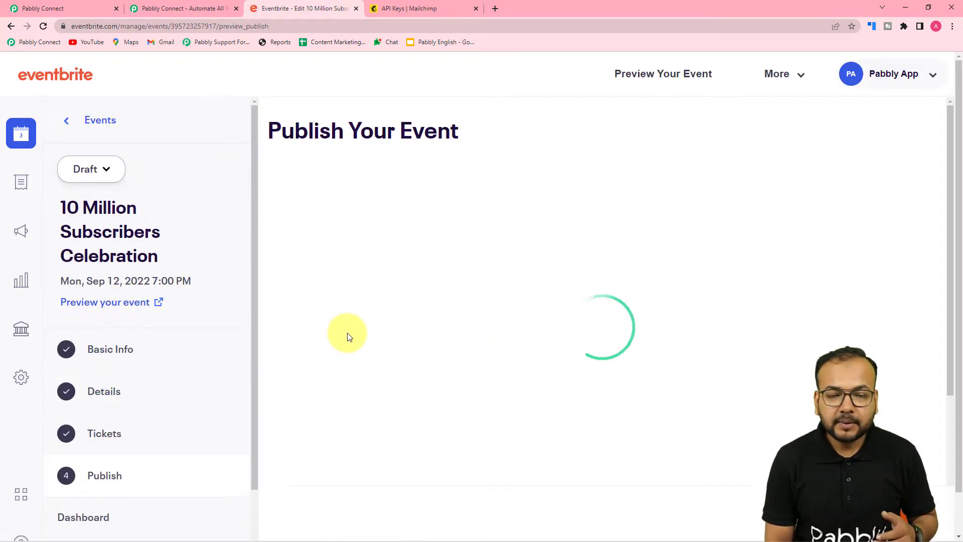
scroll(347, 333, "down", 5)
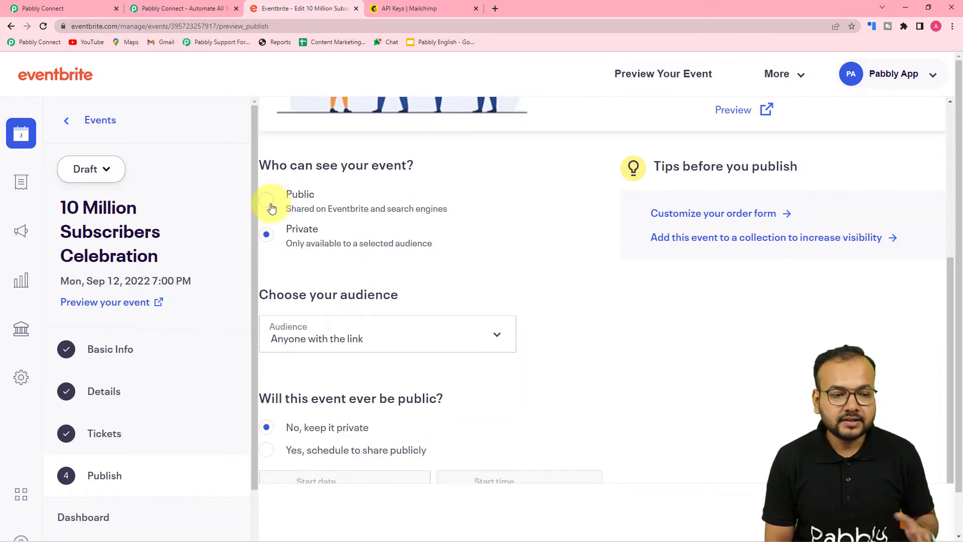
left_click(279, 241)
scroll(363, 248, "down", 1)
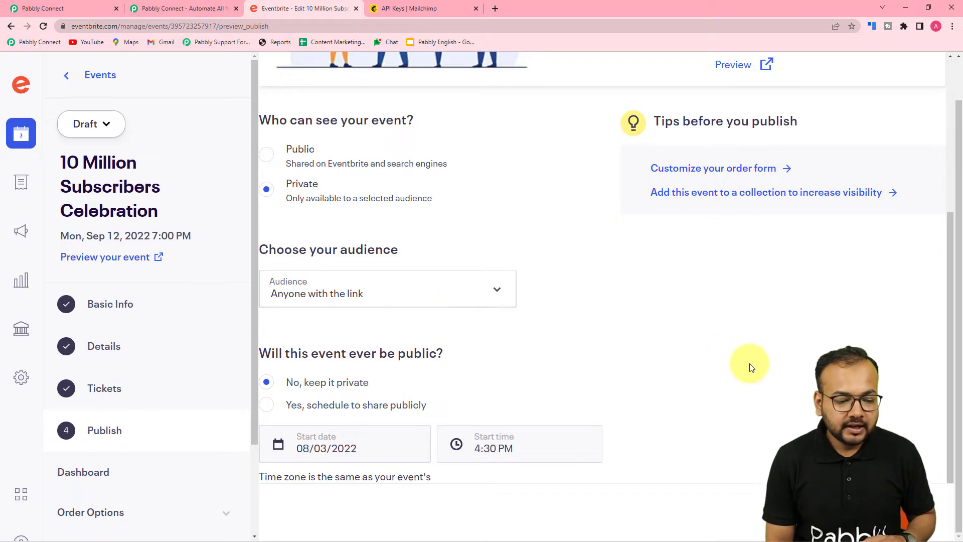
left_click(904, 513)
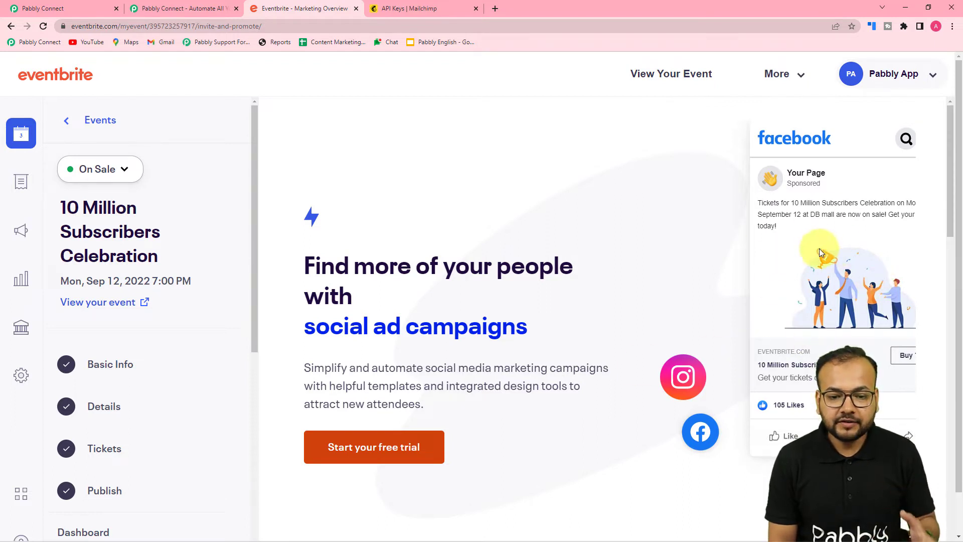
scroll(793, 402, "down", 4)
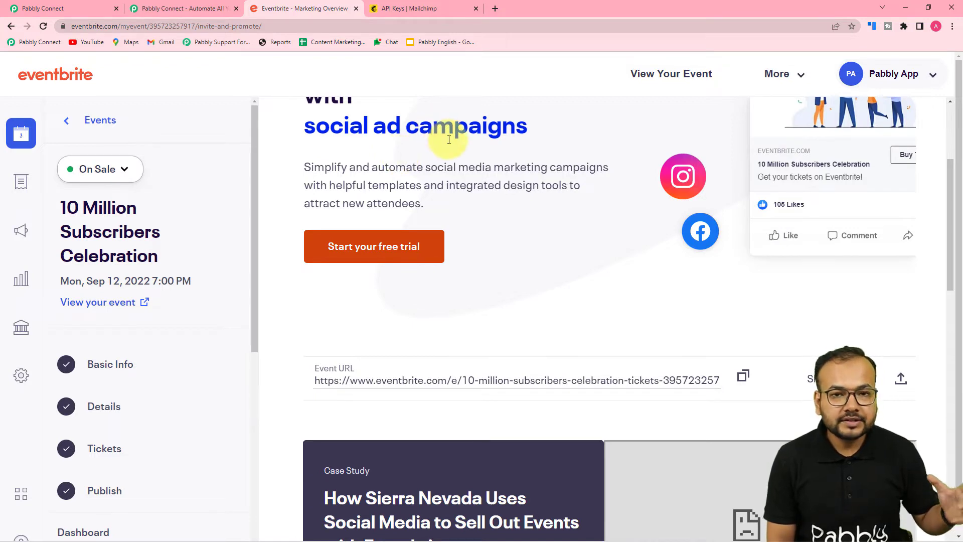
Switch back to the Pabbly Connect workflow and examine the trigger's captured webhook response, expanding the Api Url value to read it fully.
left_click(37, 8)
scroll(104, 154, "down", 3)
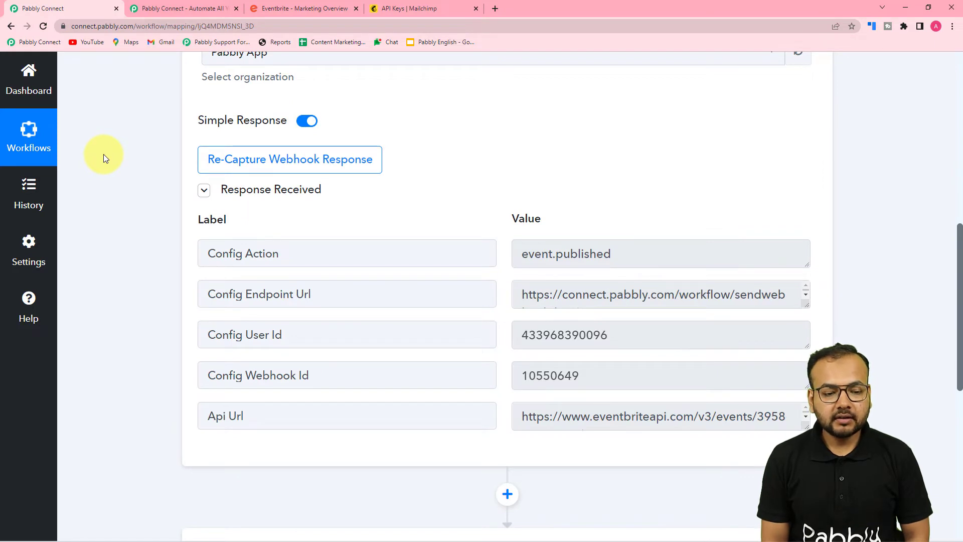
scroll(101, 220, "down", 3)
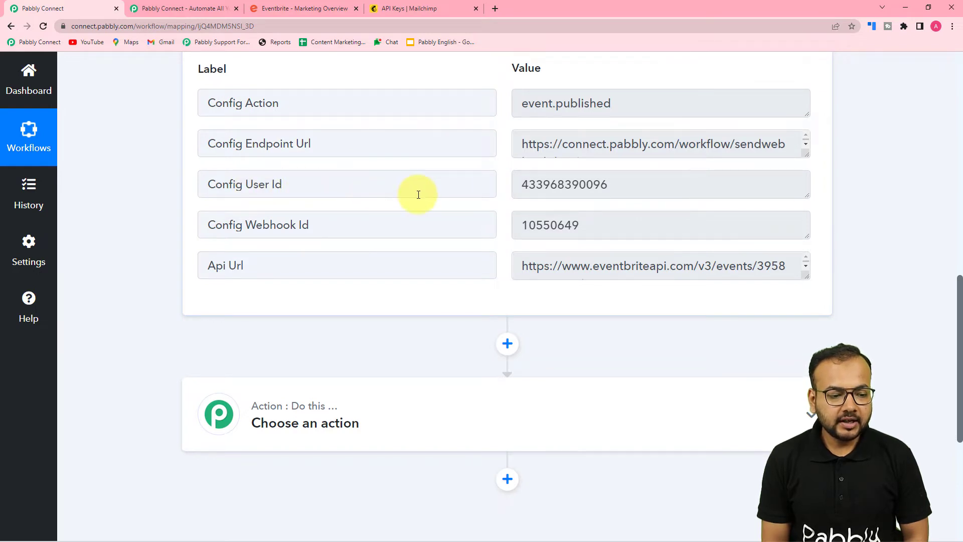
scroll(415, 194, "down", 1)
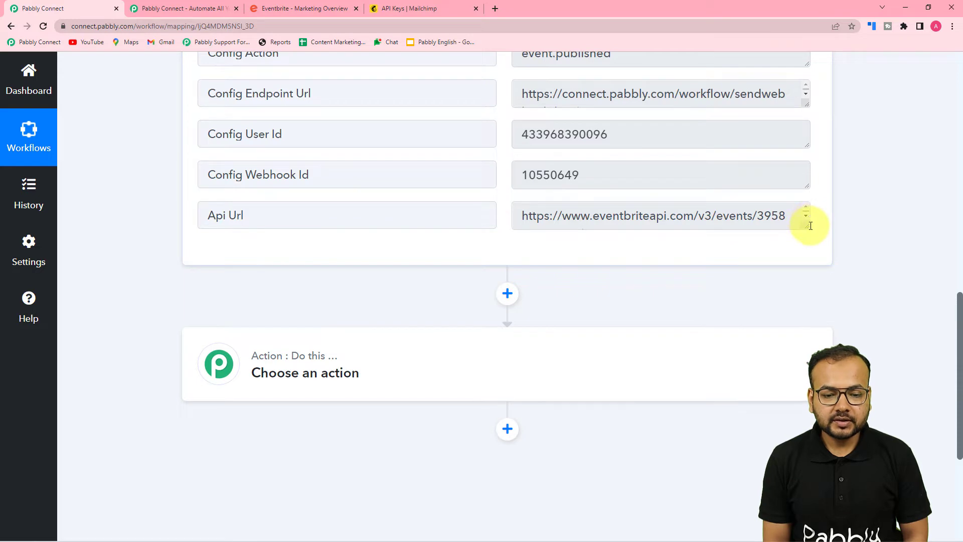
left_click_drag(805, 226, 803, 273)
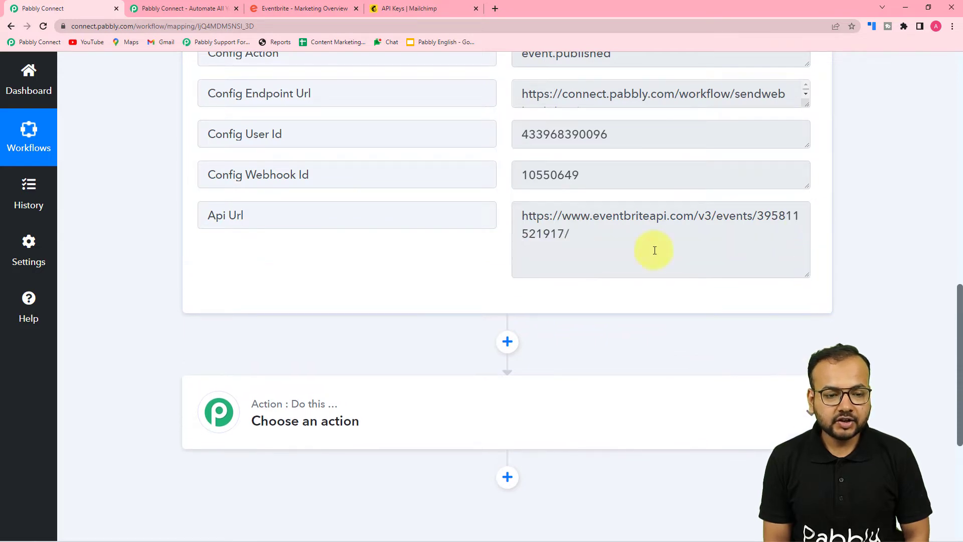
scroll(482, 200, "up", 2)
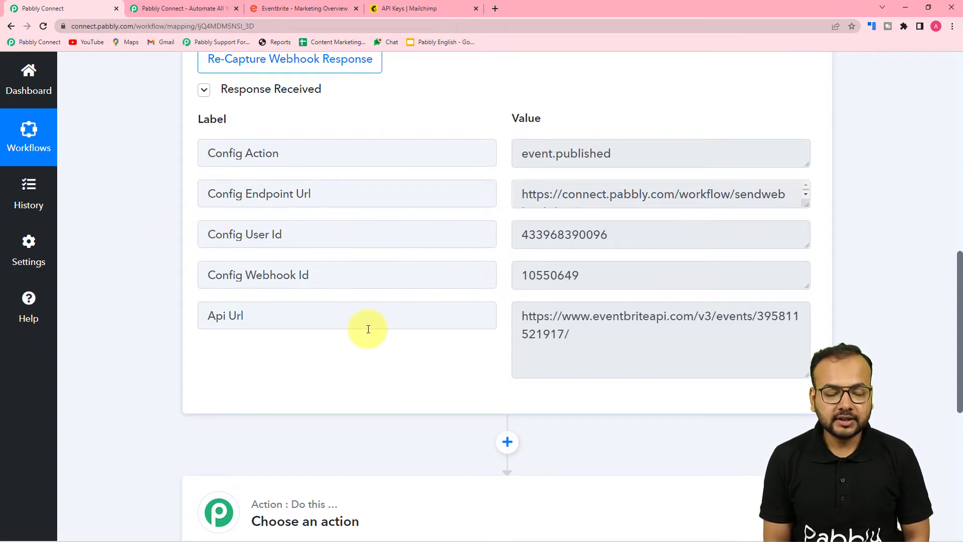
scroll(157, 273, "down", 4)
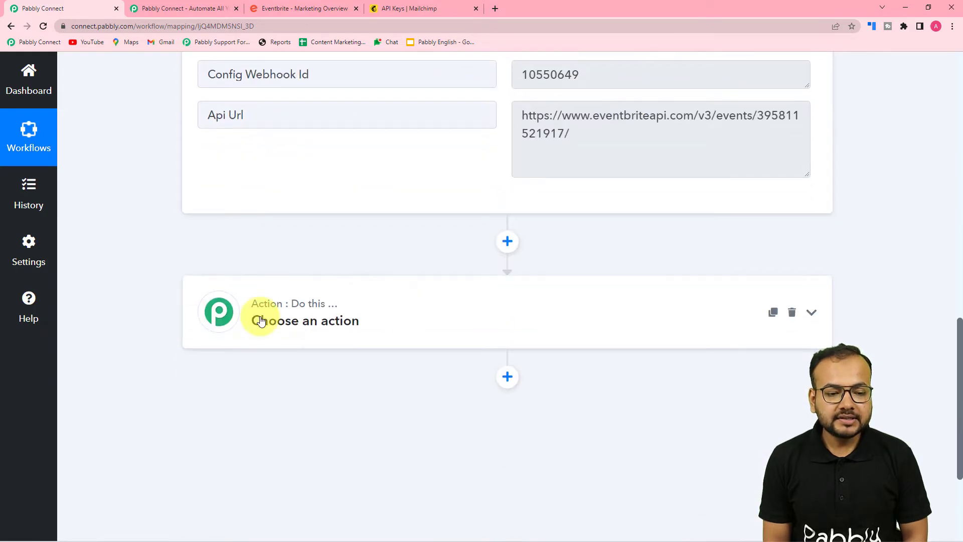
Open the workflow's empty action step and choose Text Formatter by Pabbly as its app.
left_click(354, 346)
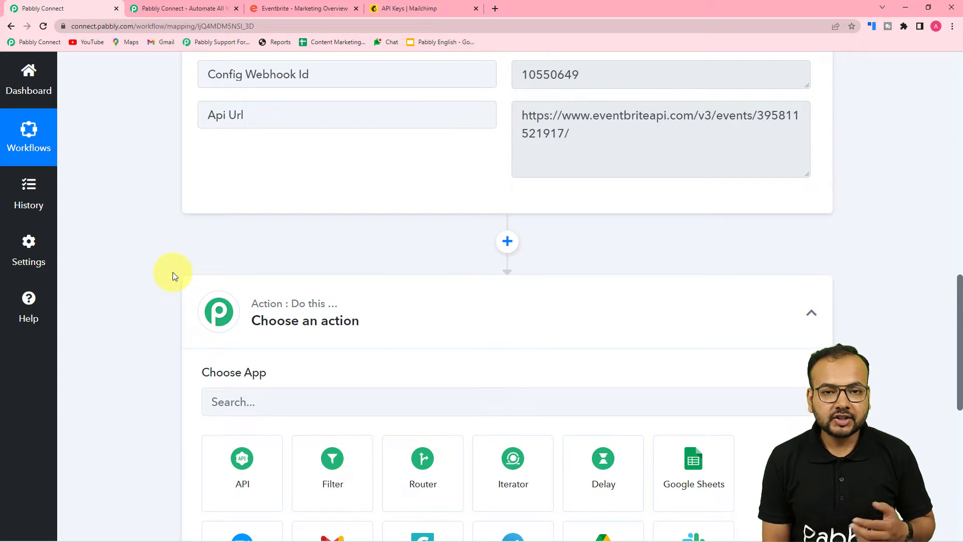
scroll(173, 272, "down", 3)
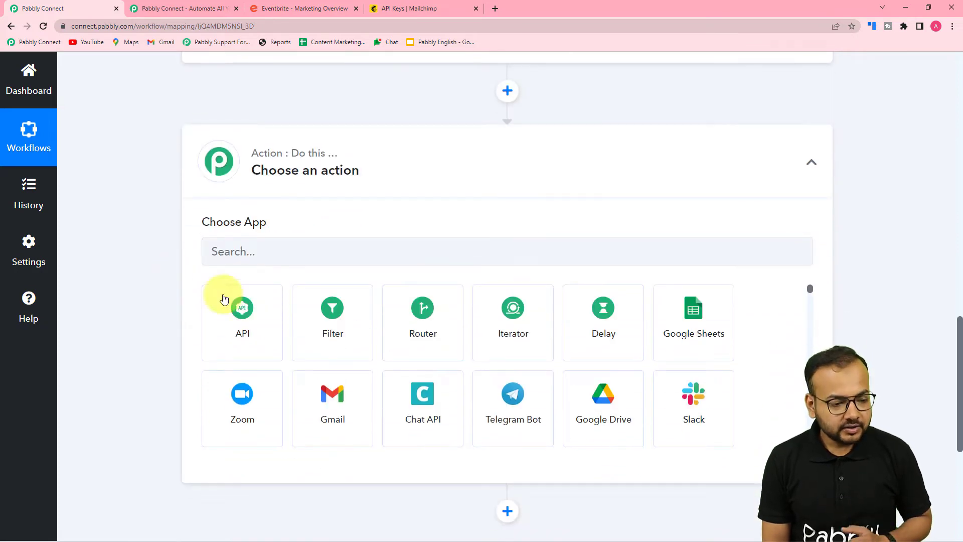
scroll(288, 255, "up", 4)
scroll(290, 258, "up", 2)
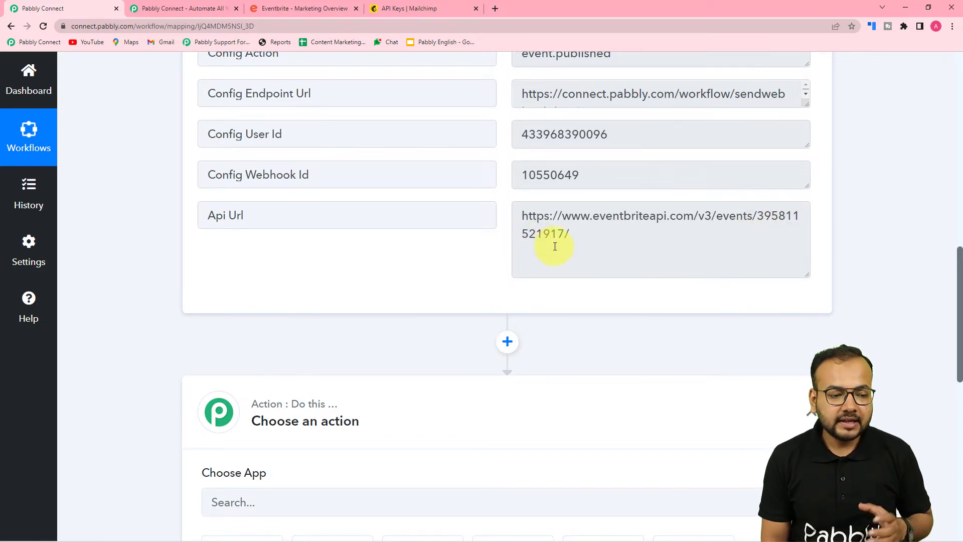
scroll(555, 246, "down", 1)
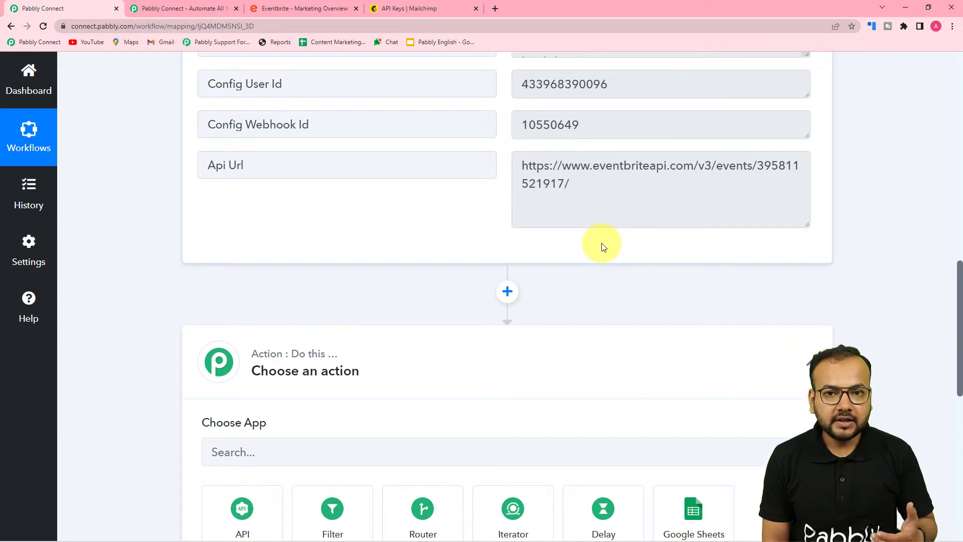
scroll(604, 247, "down", 2)
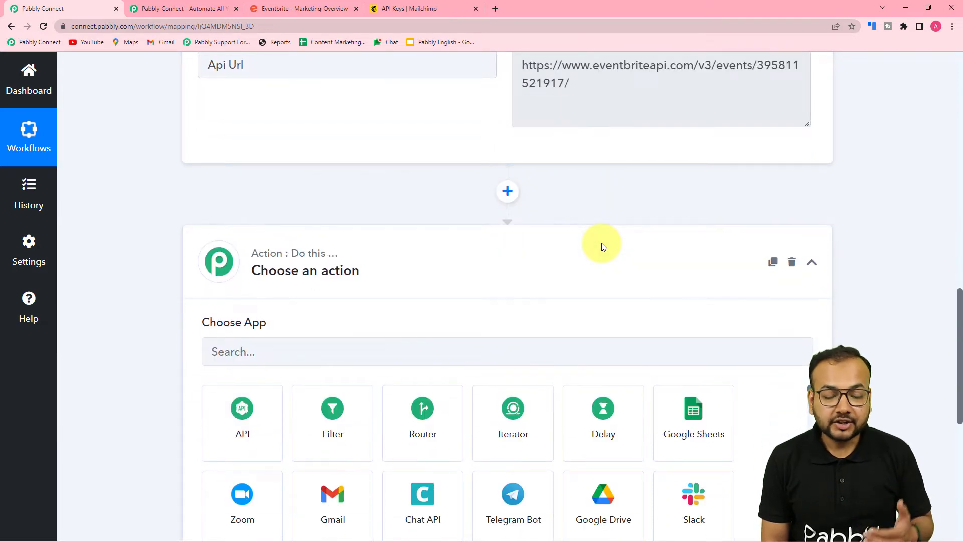
scroll(608, 254, "up", 2)
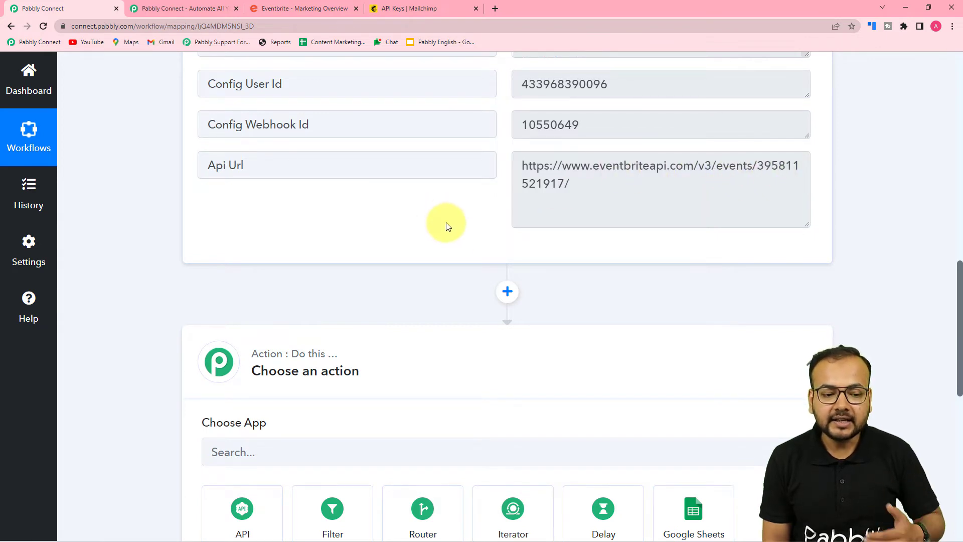
scroll(446, 227, "down", 5)
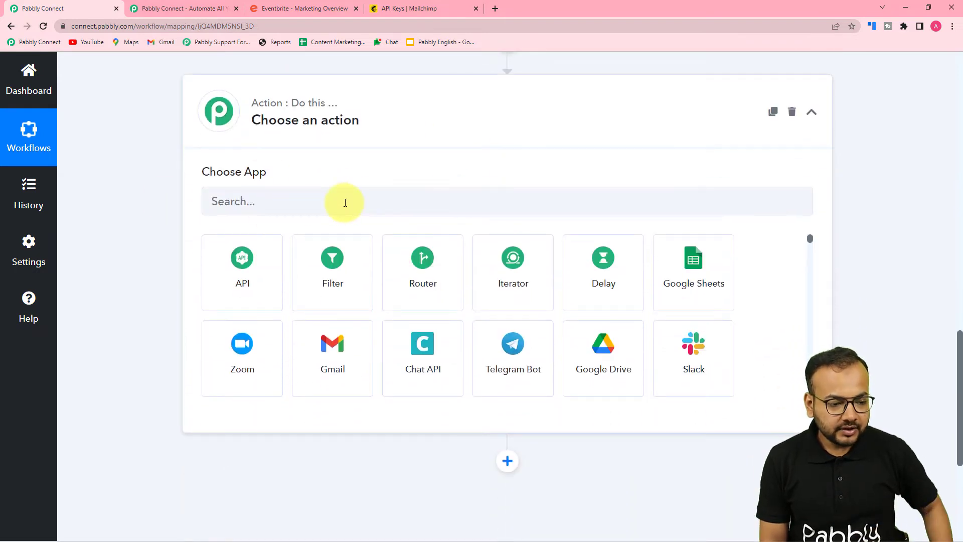
left_click(345, 202)
type("t")
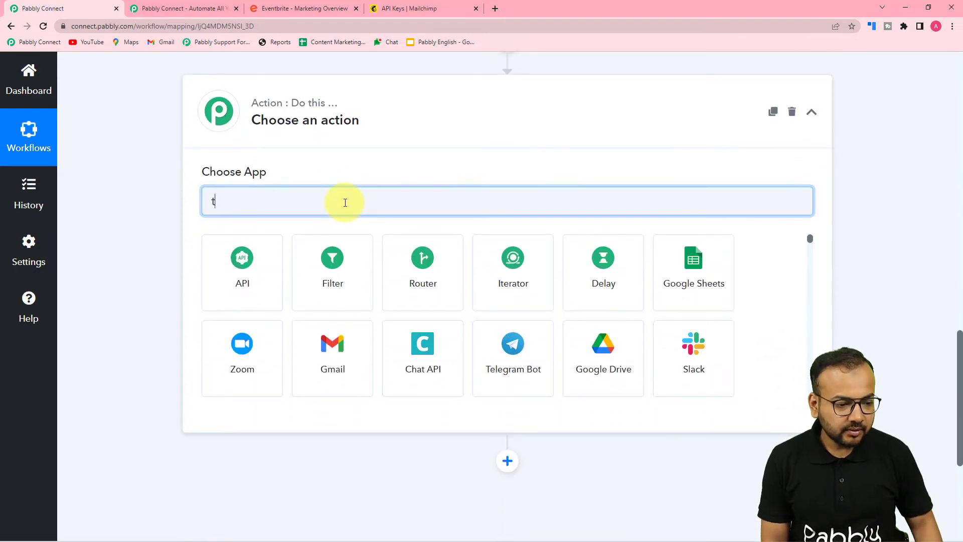
type("ext")
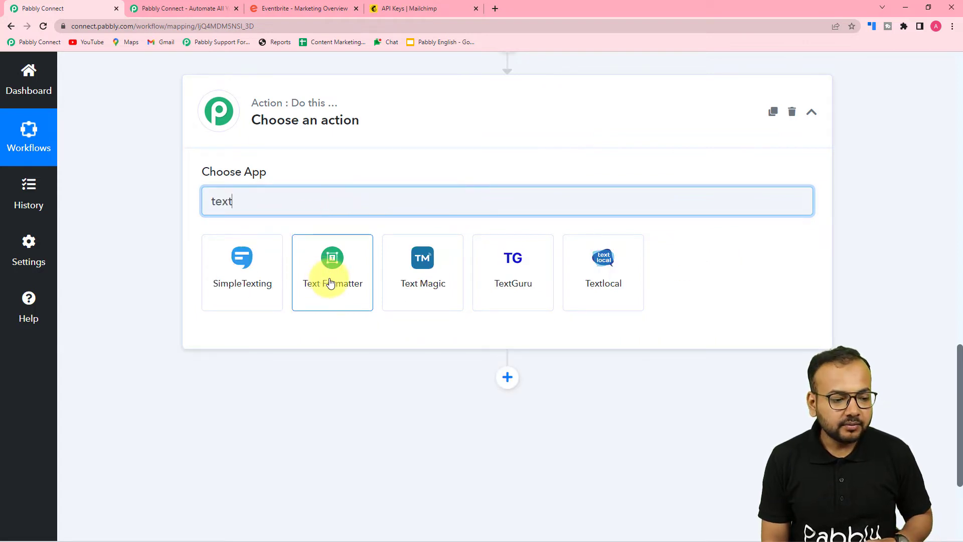
left_click(335, 294)
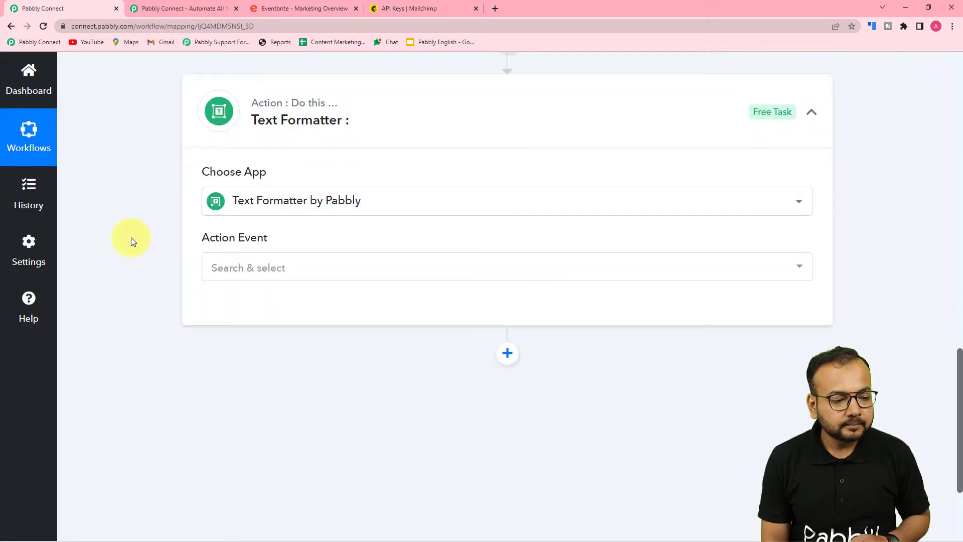
Set the Text Formatter action event to Split Text and connect it.
left_click(239, 269)
scroll(266, 363, "down", 2)
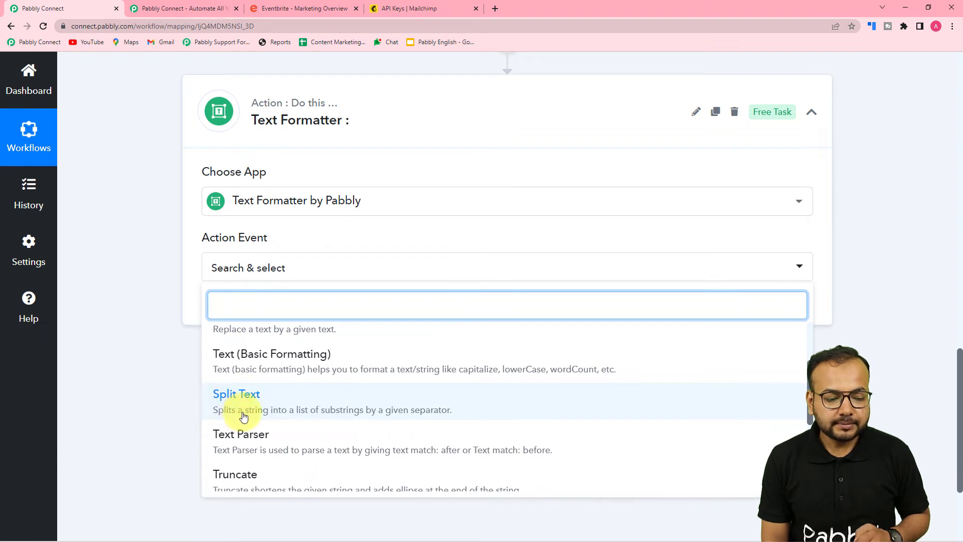
left_click(352, 413)
left_click(226, 314)
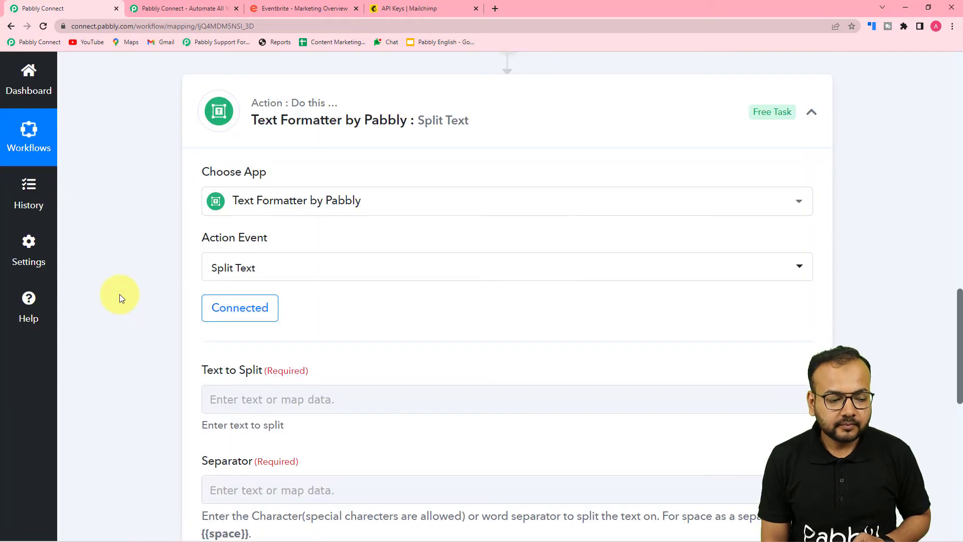
Map the Api Url from the Eventbrite Event Published response into the Text to Split field.
scroll(393, 199, "down", 4)
left_click(206, 200)
scroll(358, 229, "up", 10)
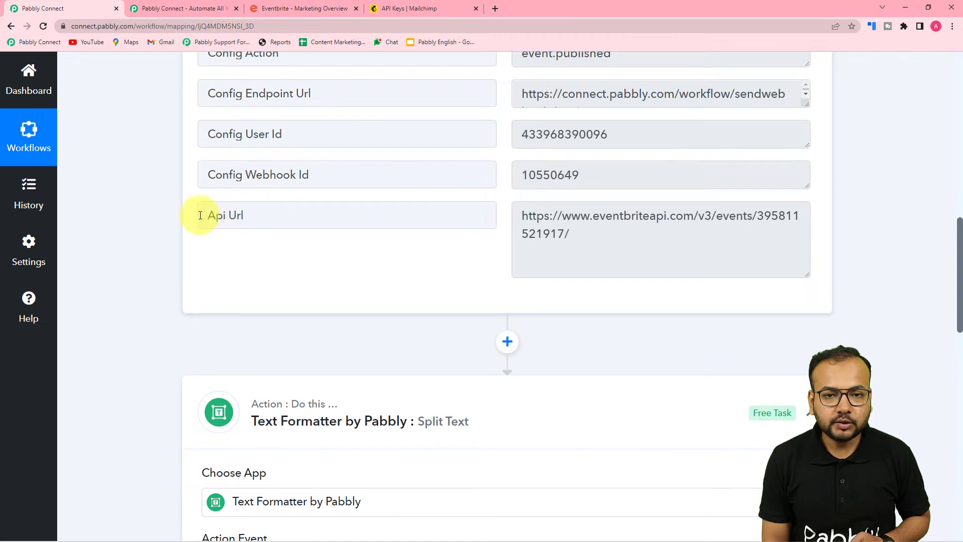
scroll(193, 229, "down", 7)
scroll(193, 230, "down", 4)
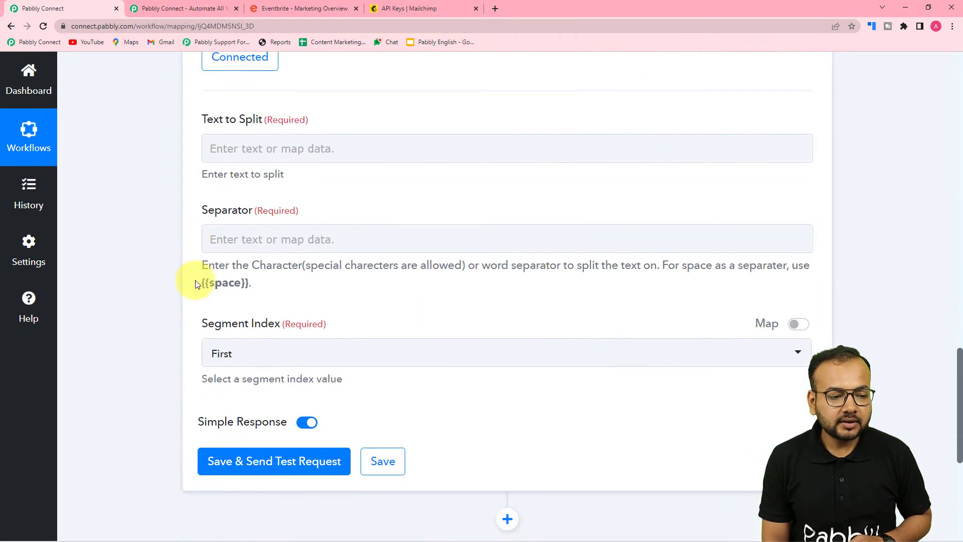
left_click(272, 153)
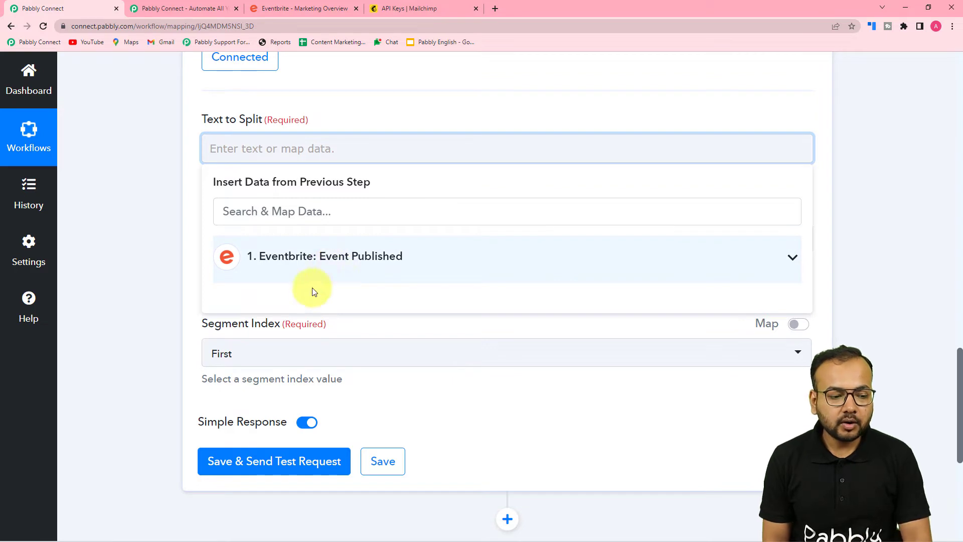
left_click(301, 263)
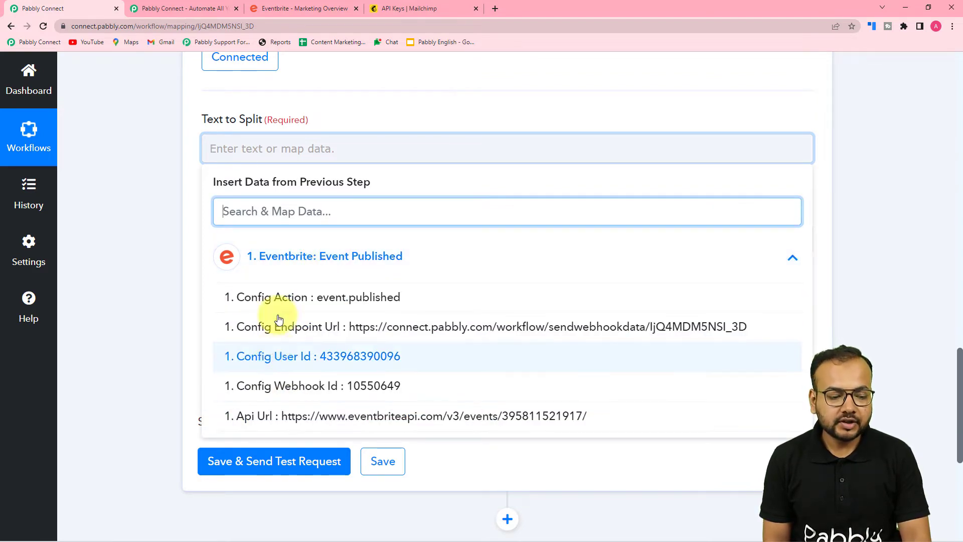
left_click(256, 418)
left_click(158, 288)
Set the Split Text separator to "/".
scroll(159, 288, "down", 2)
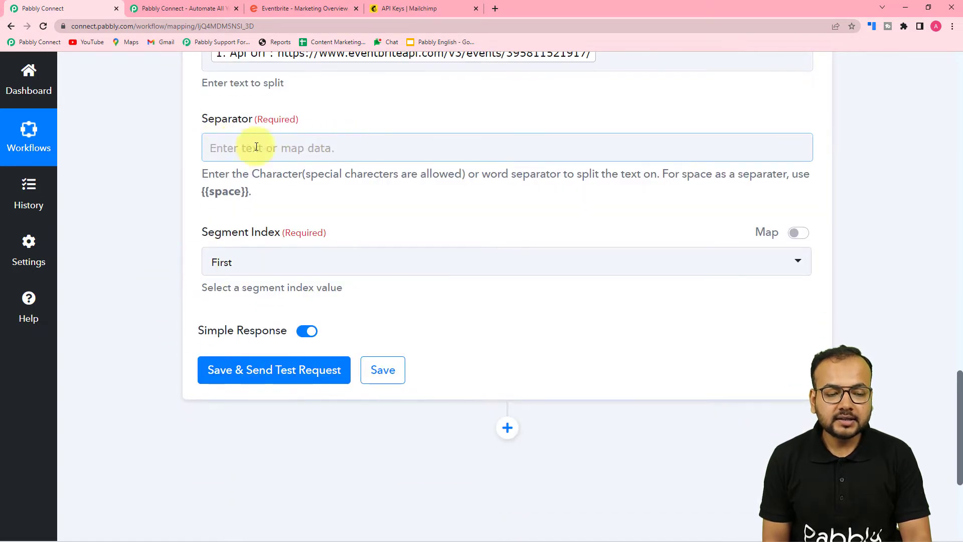
scroll(377, 250, "up", 1)
scroll(378, 250, "up", 1)
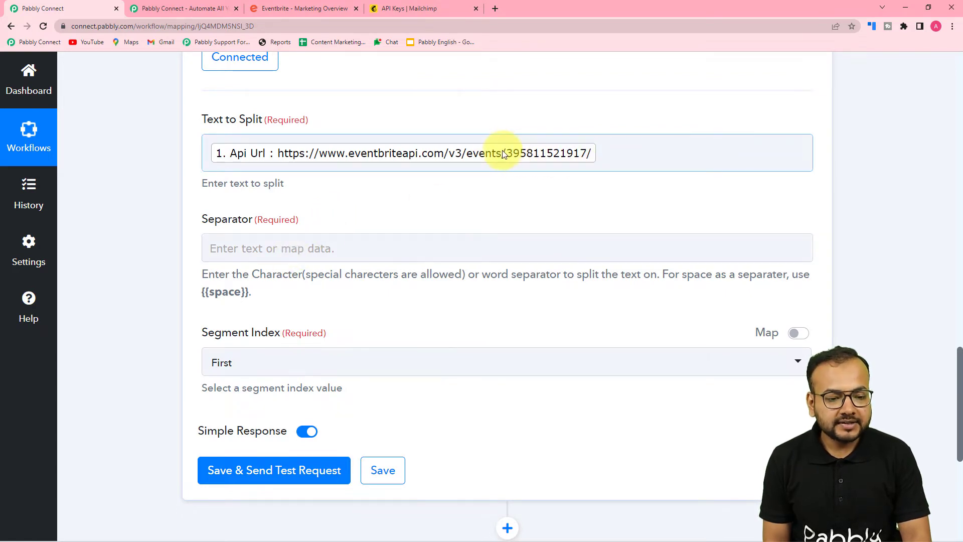
left_click(272, 243)
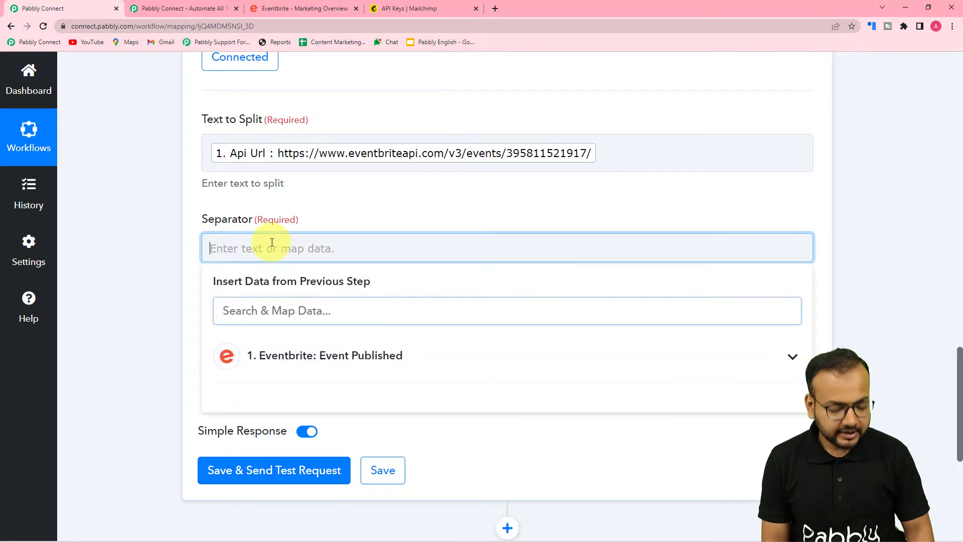
left_click(307, 210)
scroll(308, 209, "down", 3)
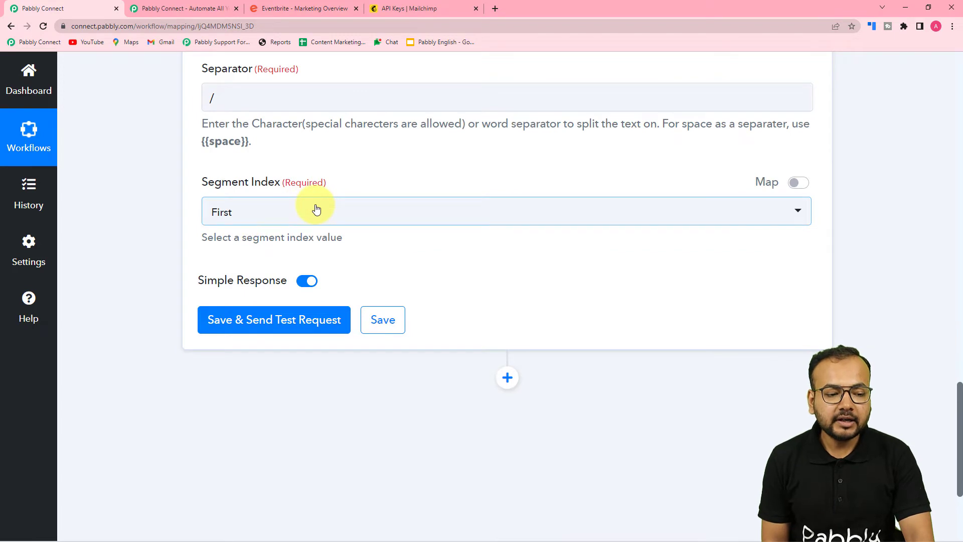
Set the Split Text segment index to Second to Last, then save the step and send a test request.
scroll(321, 216, "up", 2)
left_click(316, 312)
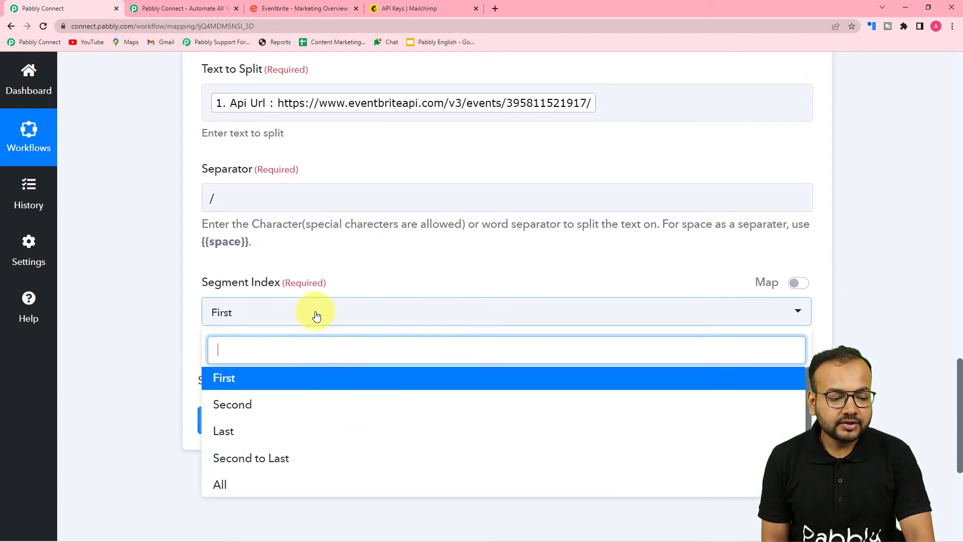
left_click(137, 338)
scroll(137, 338, "down", 2)
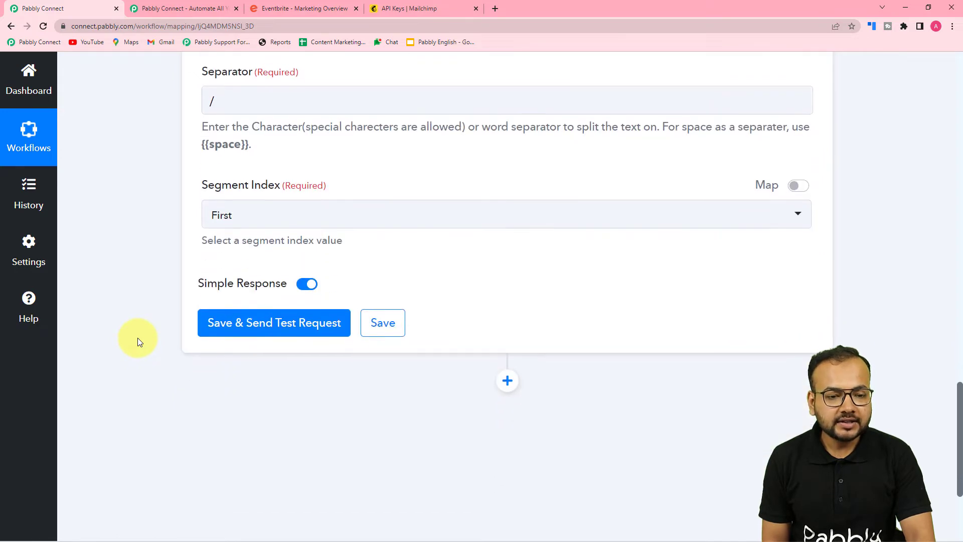
scroll(407, 217, "up", 3)
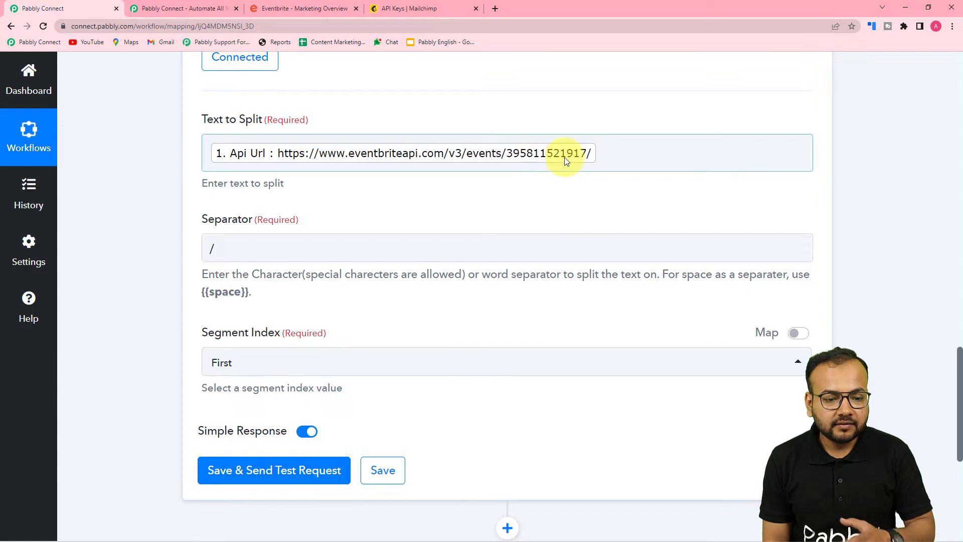
scroll(357, 193, "down", 3)
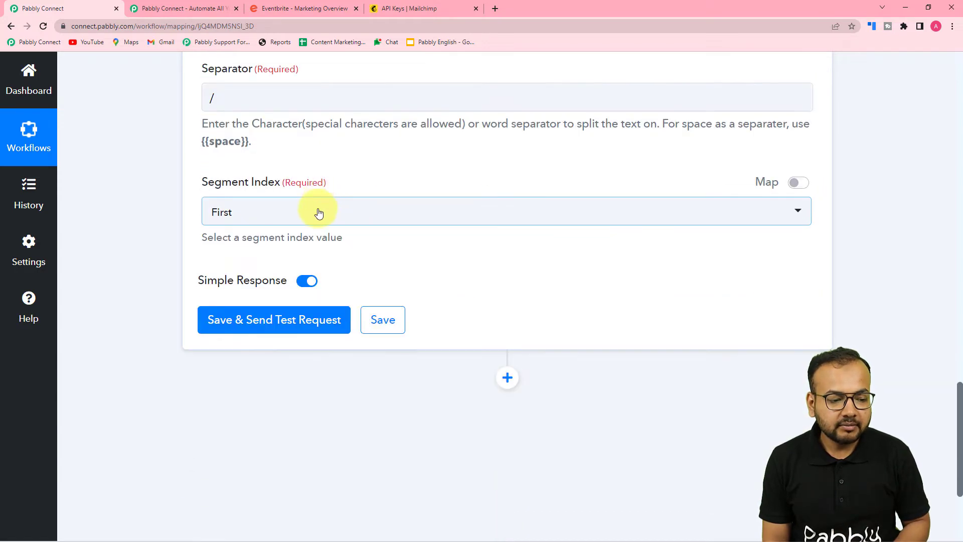
left_click(319, 213)
left_click(273, 364)
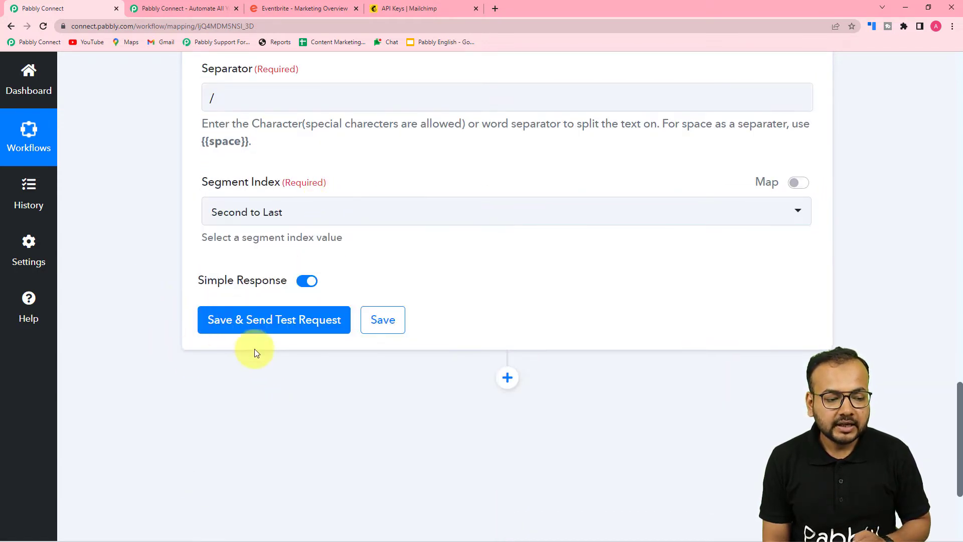
left_click(236, 315)
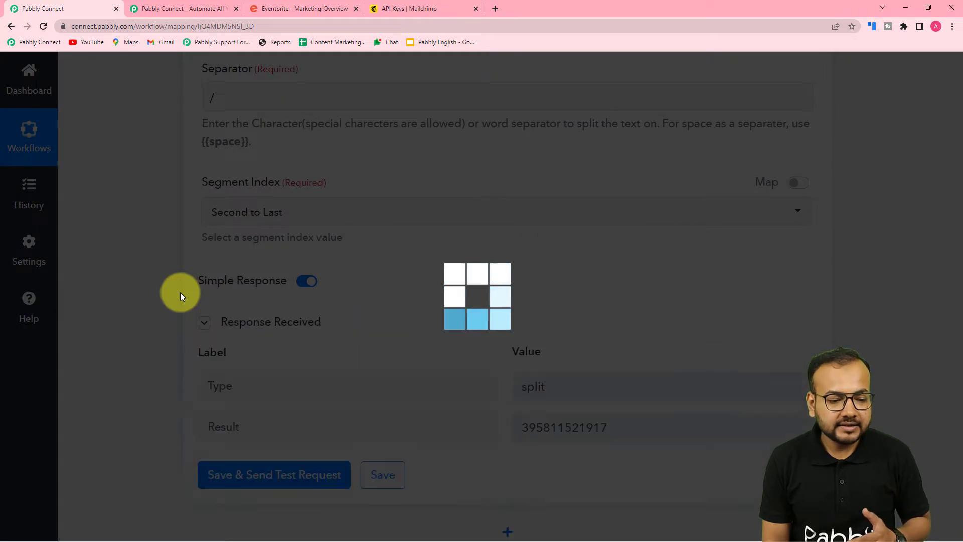
scroll(182, 296, "down", 3)
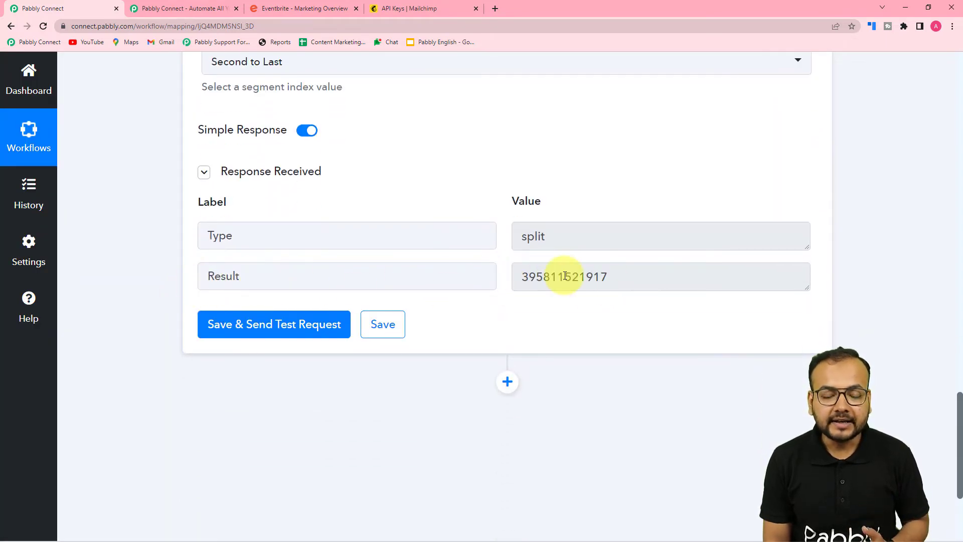
Add an action step after Split Text and choose Eventbrite as its app.
scroll(559, 272, "down", 2)
left_click(507, 282)
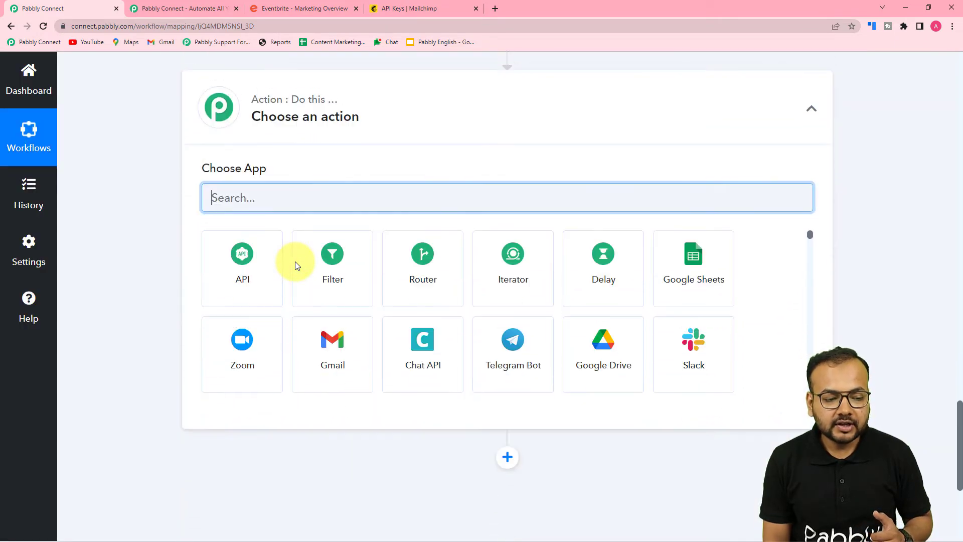
type("event")
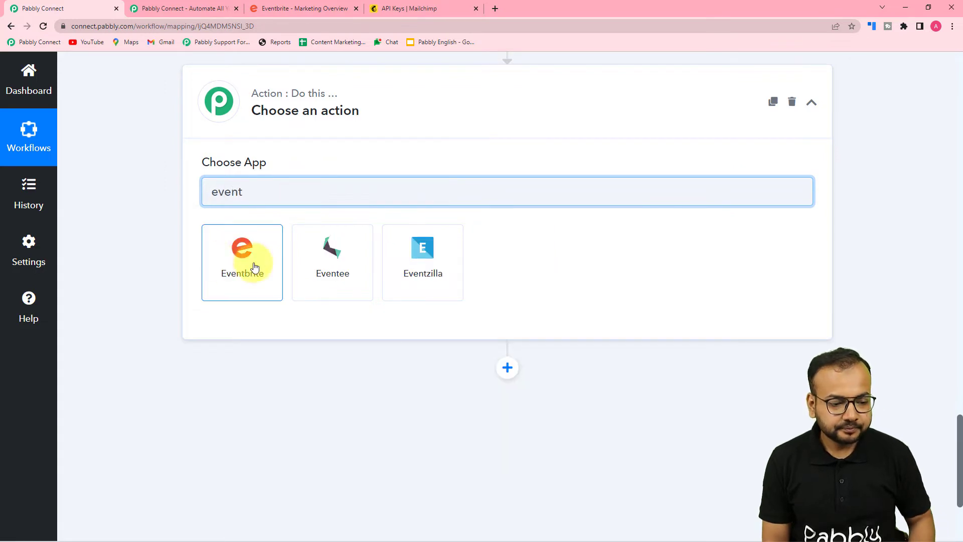
left_click(209, 251)
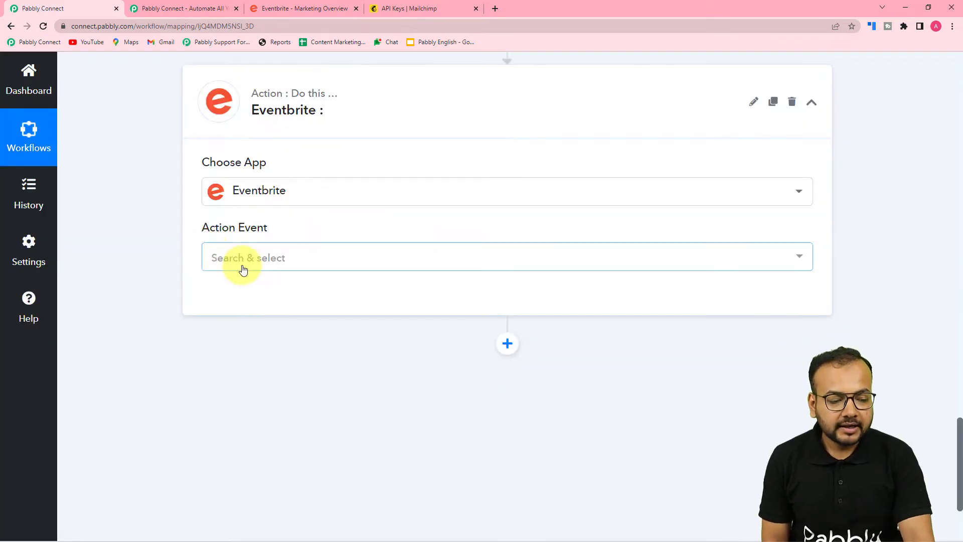
Set the Eventbrite action event to Get Event.
left_click(252, 270)
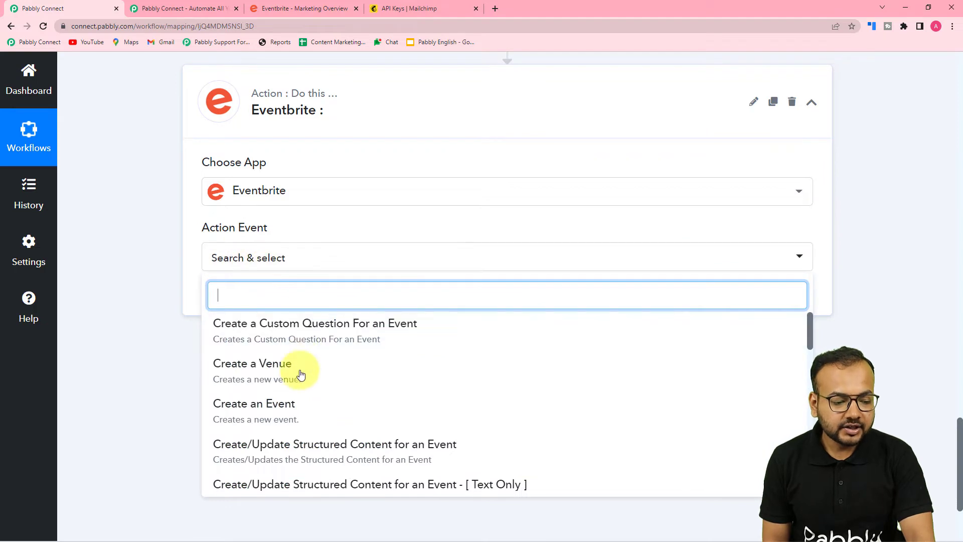
scroll(301, 395, "down", 1)
scroll(301, 396, "down", 4)
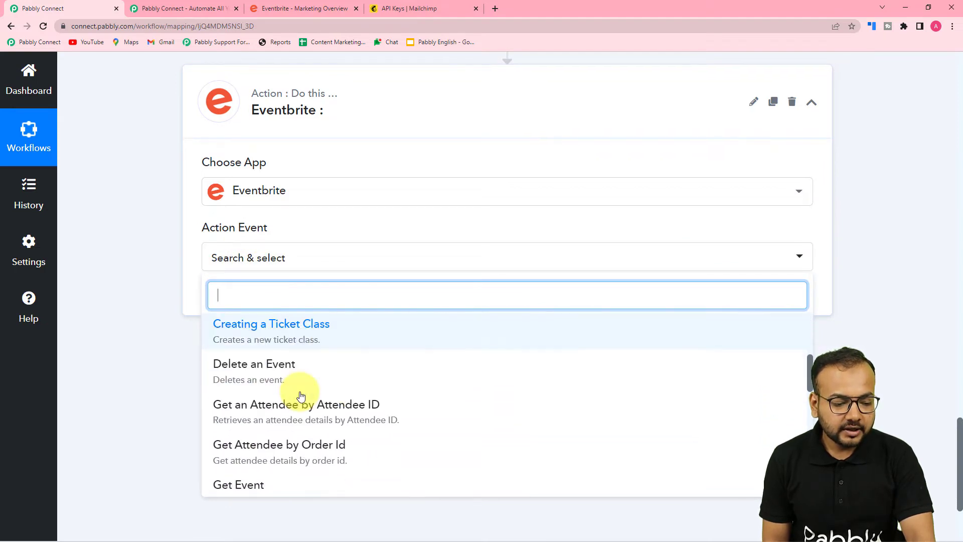
scroll(301, 395, "down", 1)
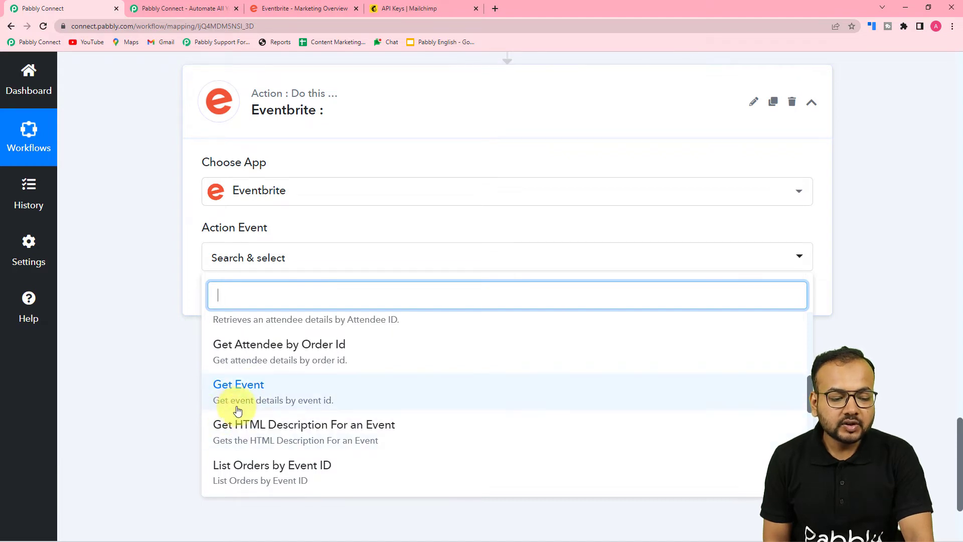
left_click(251, 399)
Connect the Get Event action using the existing connection Eventbrite #4.
left_click(232, 301)
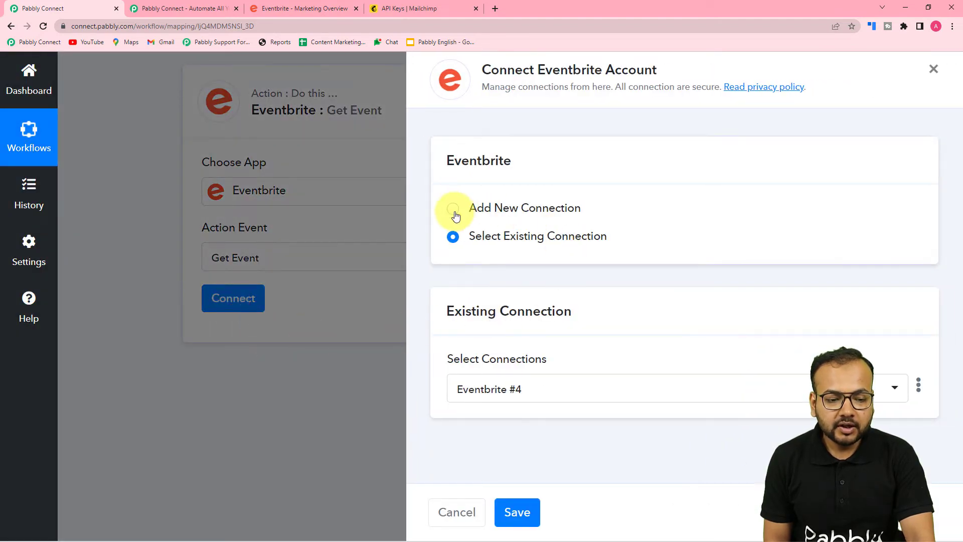
left_click(453, 210)
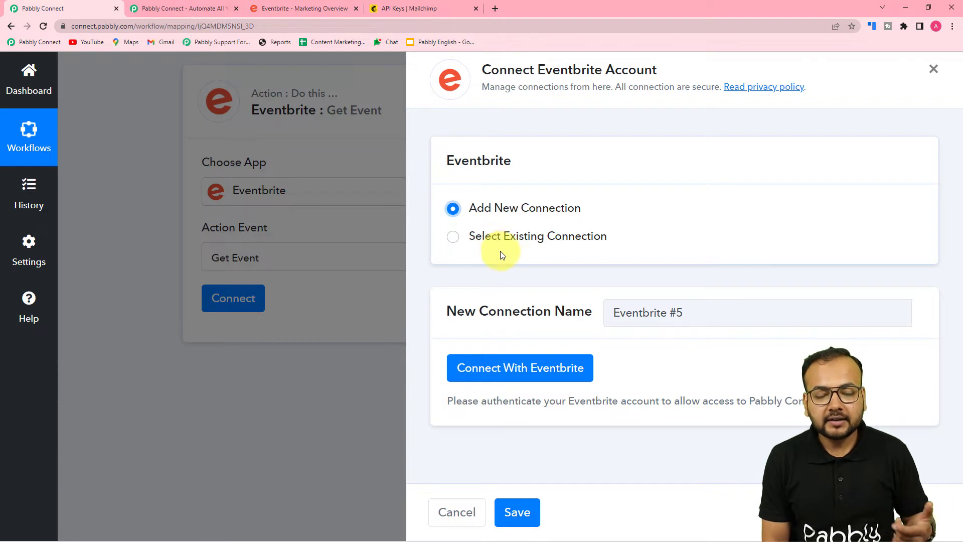
left_click(453, 239)
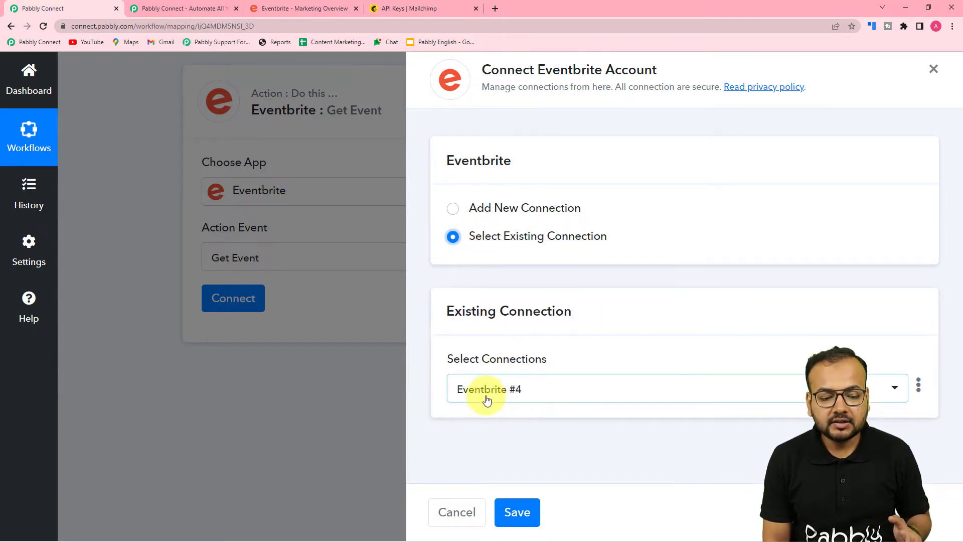
left_click(517, 512)
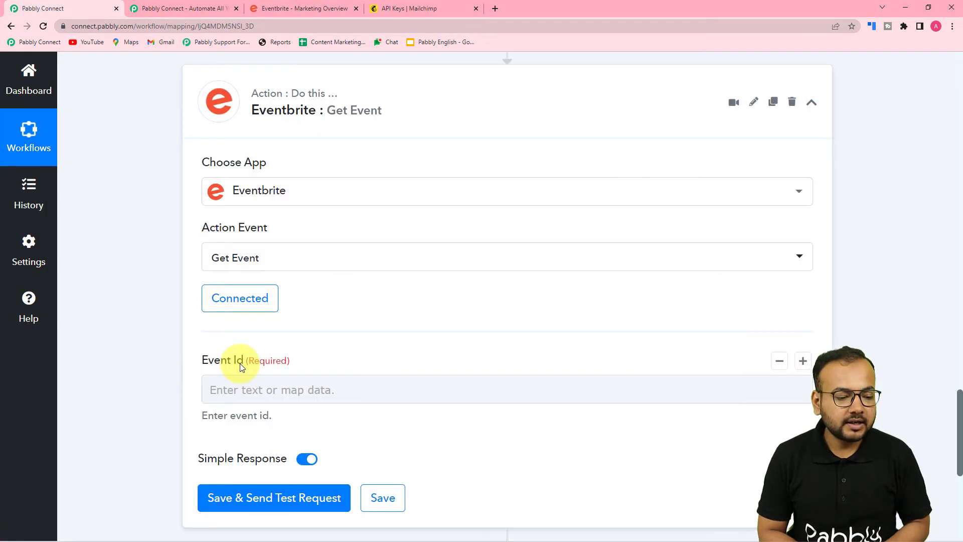
Map the Split Text Result into the Get Event step's Event Id field, then save and send a test request.
scroll(240, 363, "down", 3)
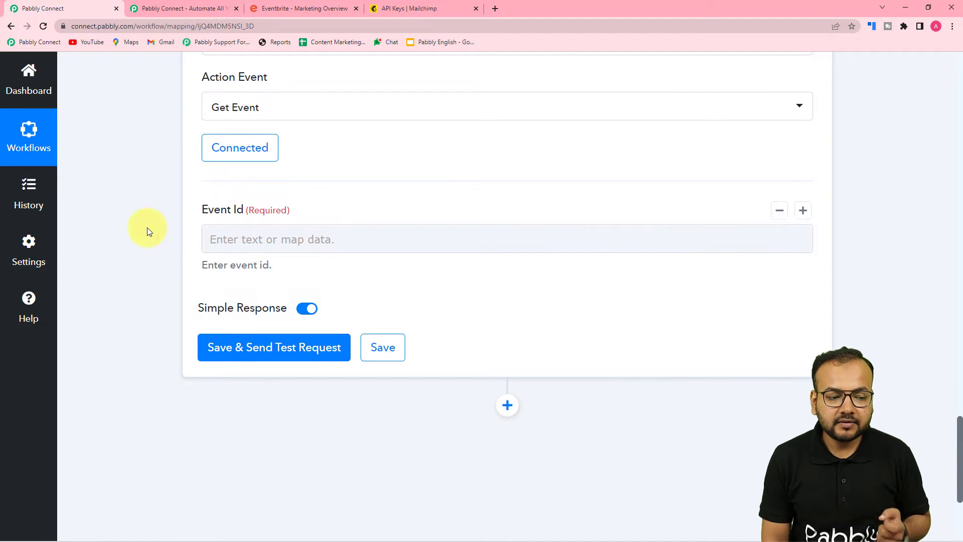
scroll(390, 279, "up", 8)
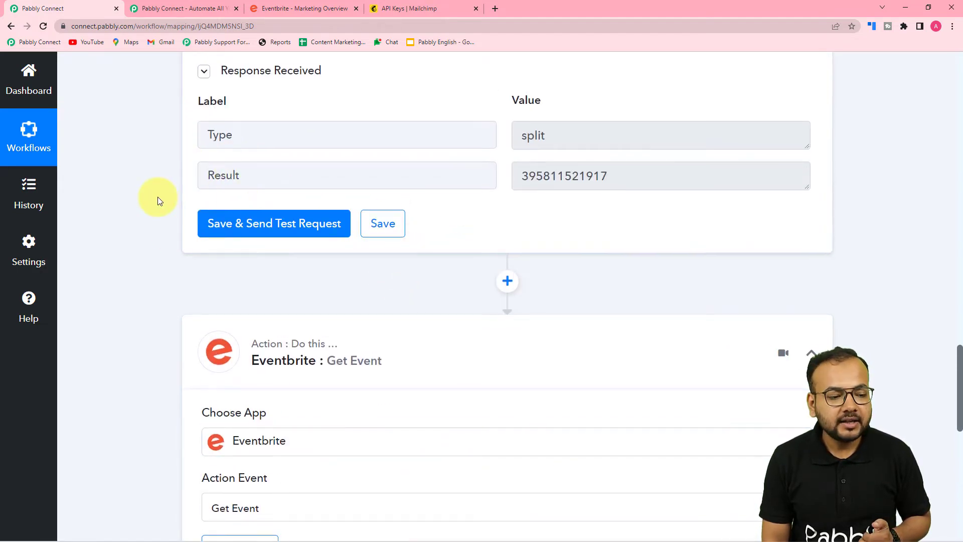
scroll(158, 196, "down", 10)
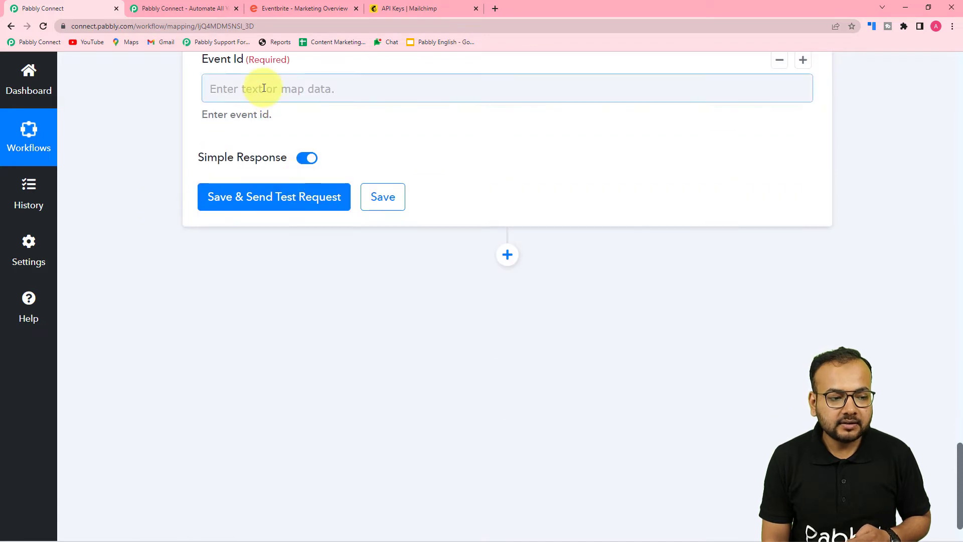
left_click(263, 88)
left_click(275, 244)
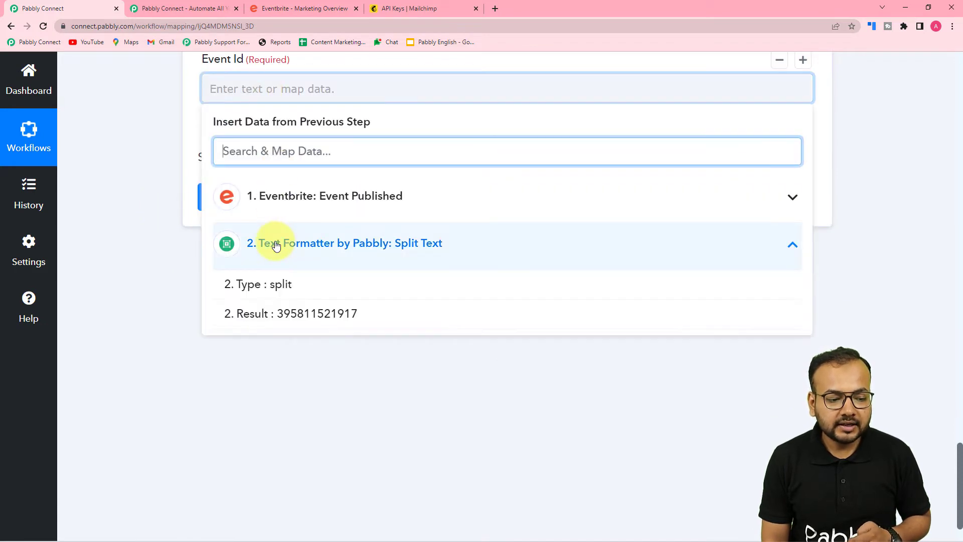
left_click(279, 321)
left_click(134, 234)
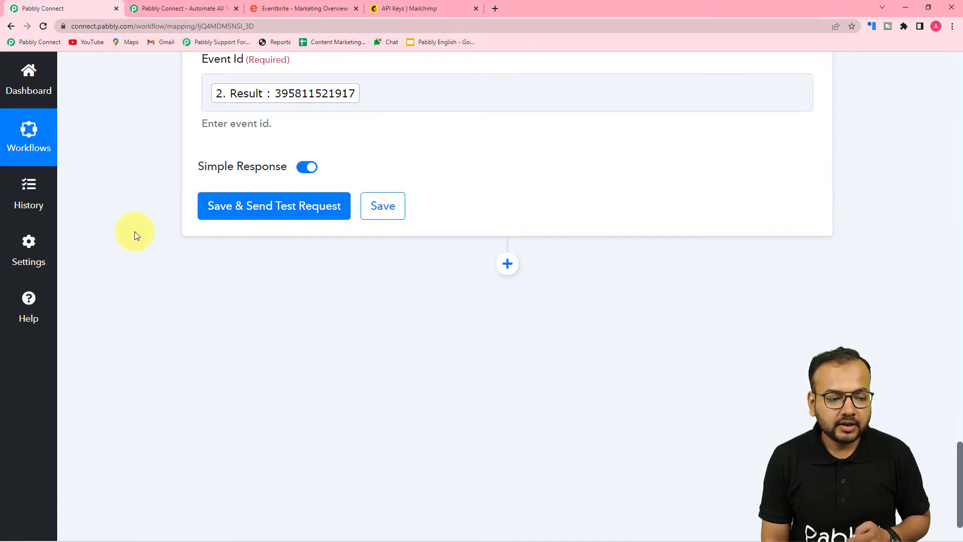
left_click(235, 219)
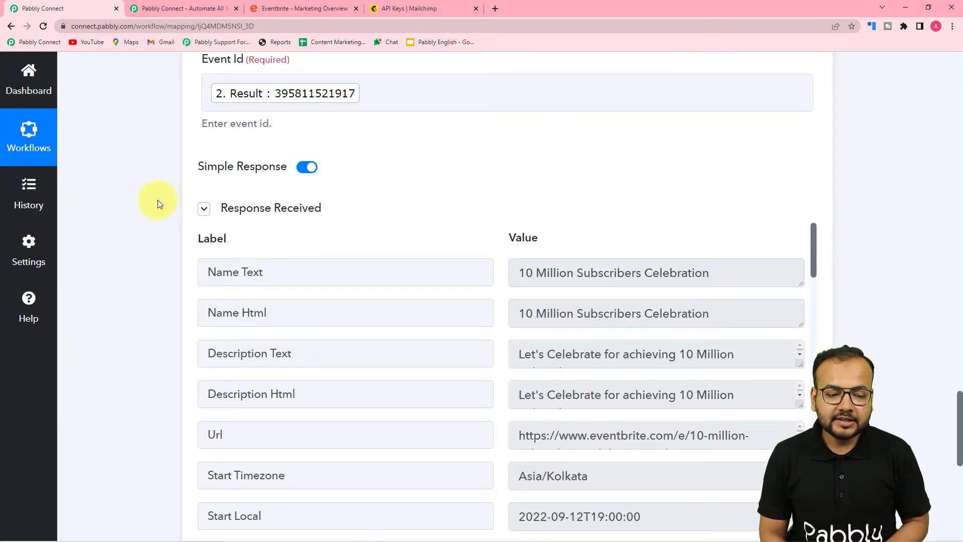
Review the event details in the Get Event response, enlarging the Url value to read the full link.
scroll(191, 200, "down", 3)
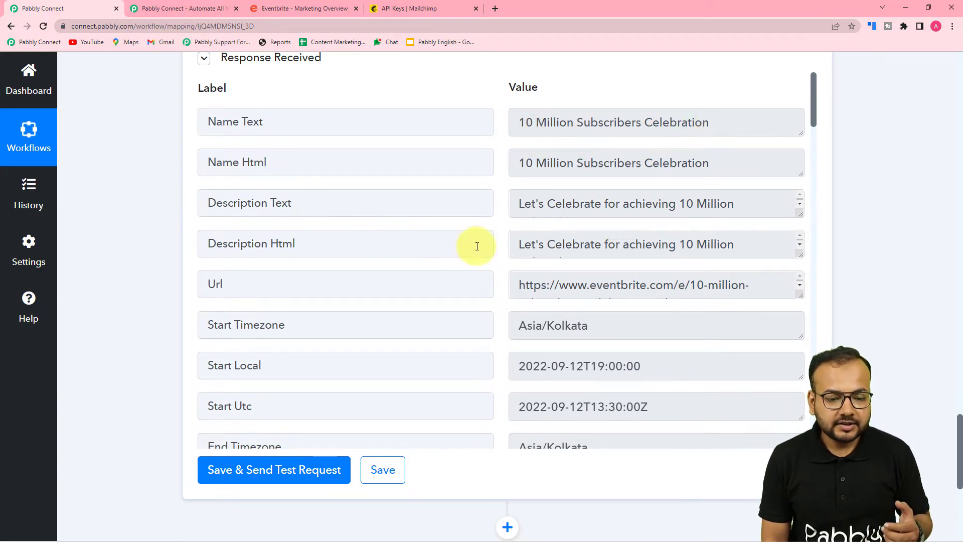
scroll(326, 289, "down", 2)
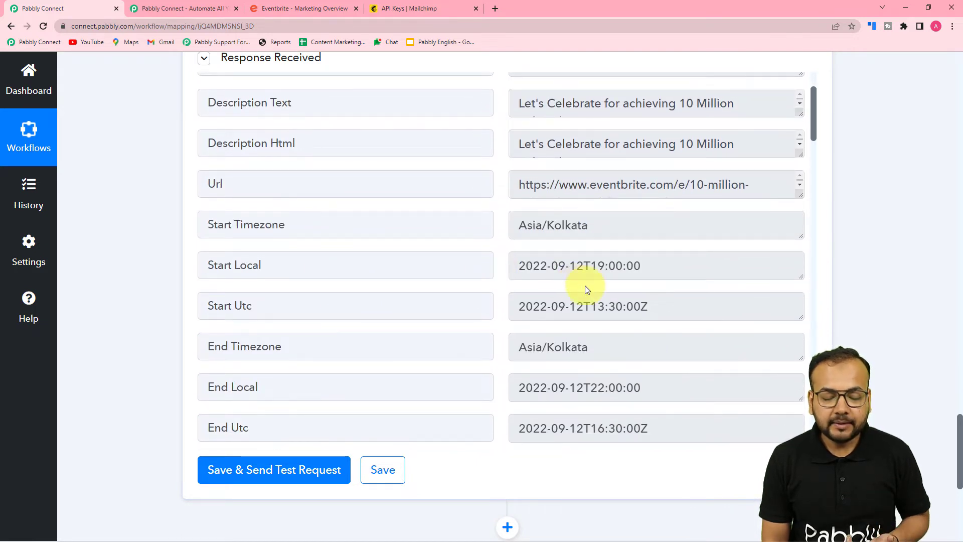
scroll(439, 302, "down", 6)
scroll(441, 302, "down", 3)
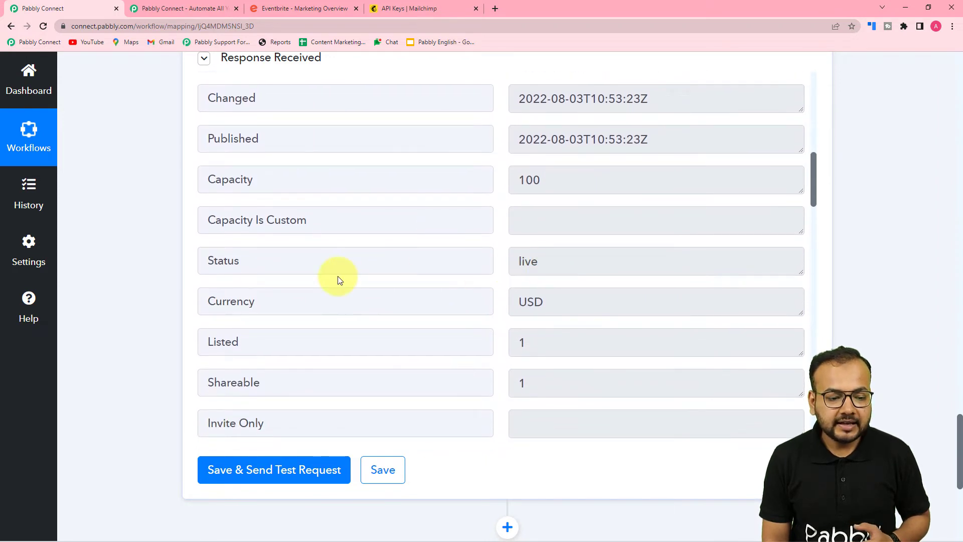
scroll(339, 279, "down", 12)
scroll(338, 277, "down", 6)
scroll(338, 276, "down", 2)
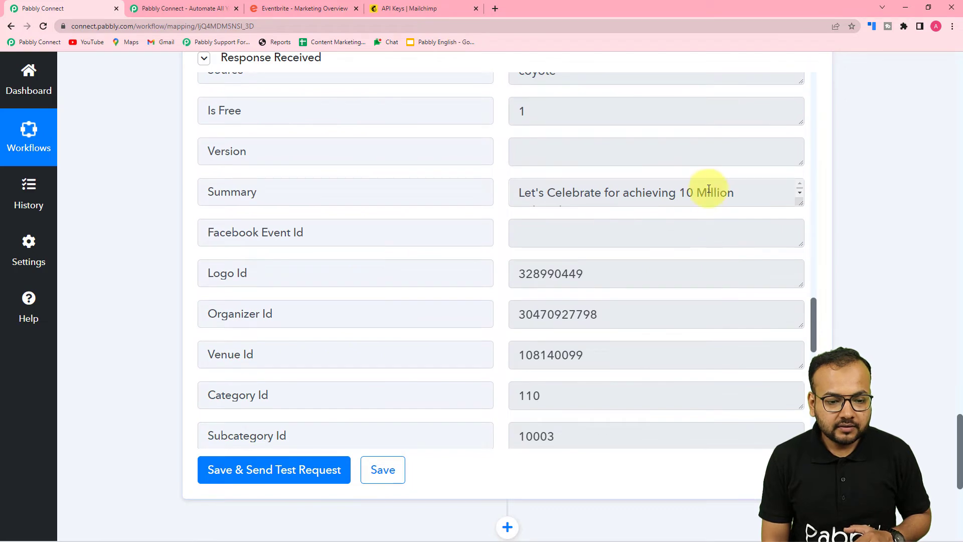
scroll(368, 266, "down", 6)
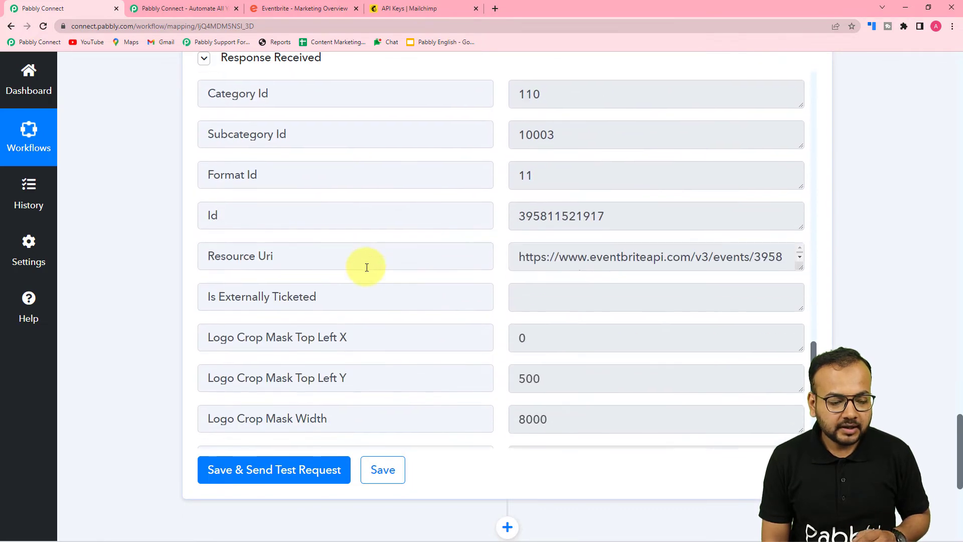
scroll(366, 267, "down", 7)
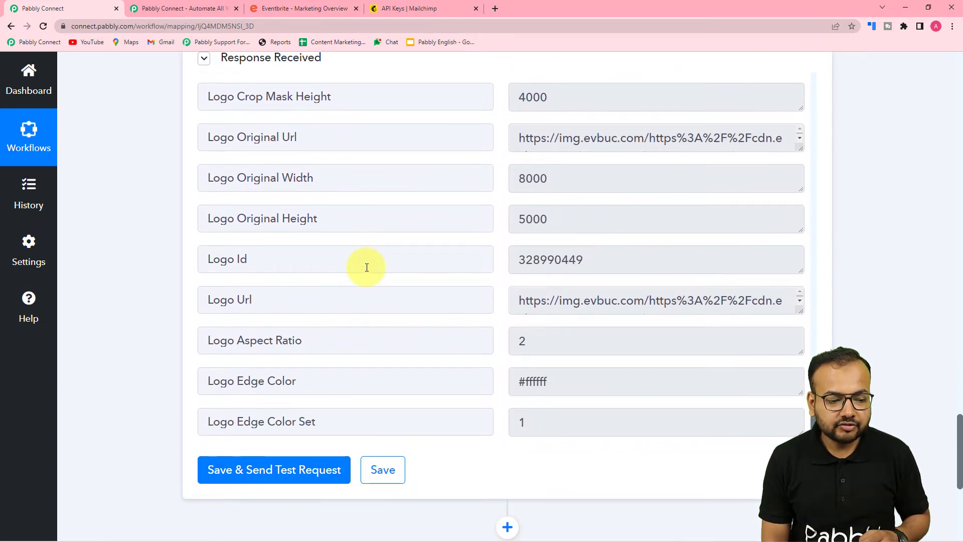
scroll(367, 267, "down", 2)
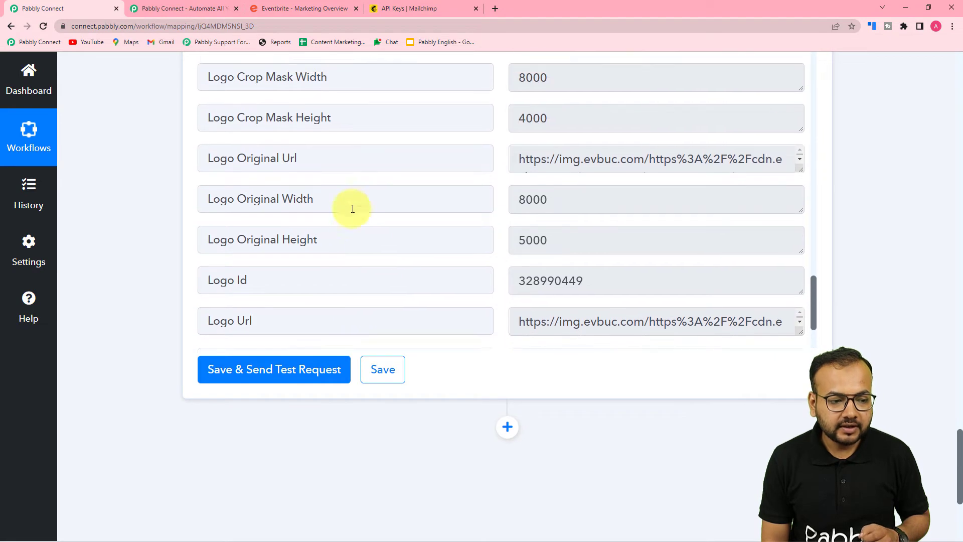
scroll(615, 243, "up", 15)
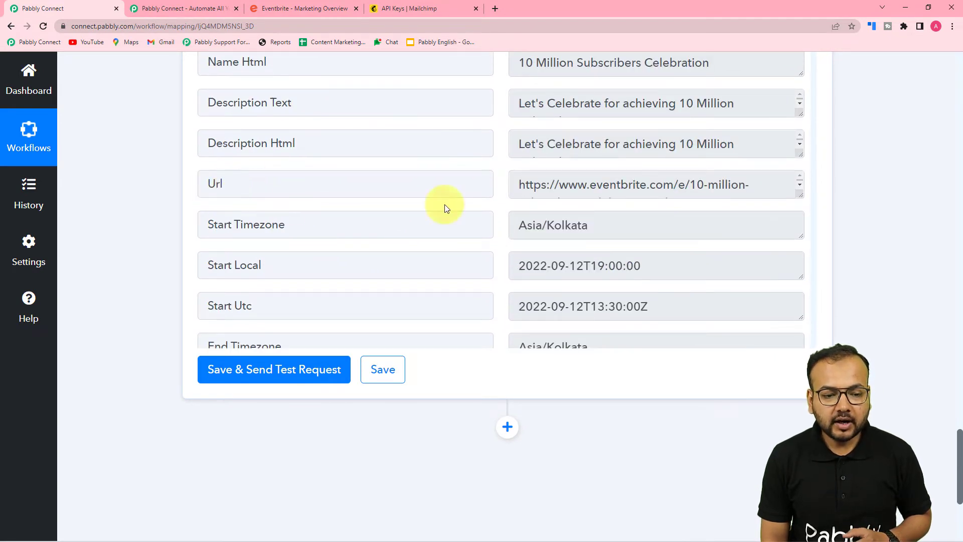
left_click_drag(801, 195, 801, 262)
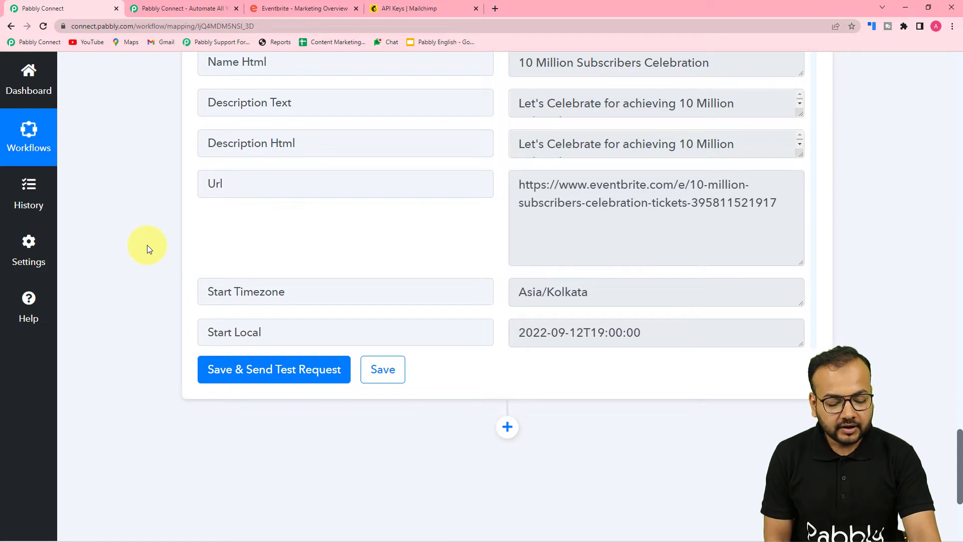
Add a new action step after the Get Event step and choose Date/Time Formatter by Pabbly as its app.
scroll(146, 245, "down", 2)
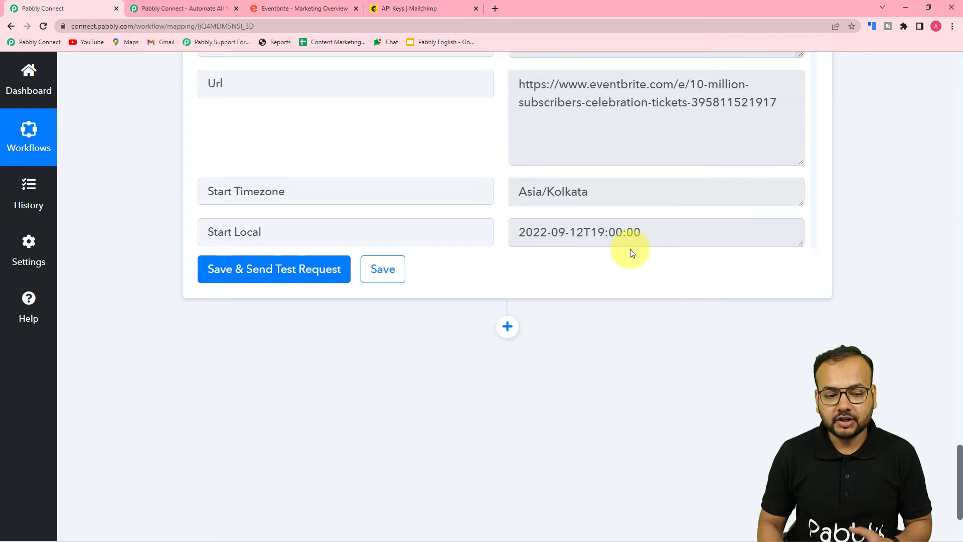
left_click(507, 332)
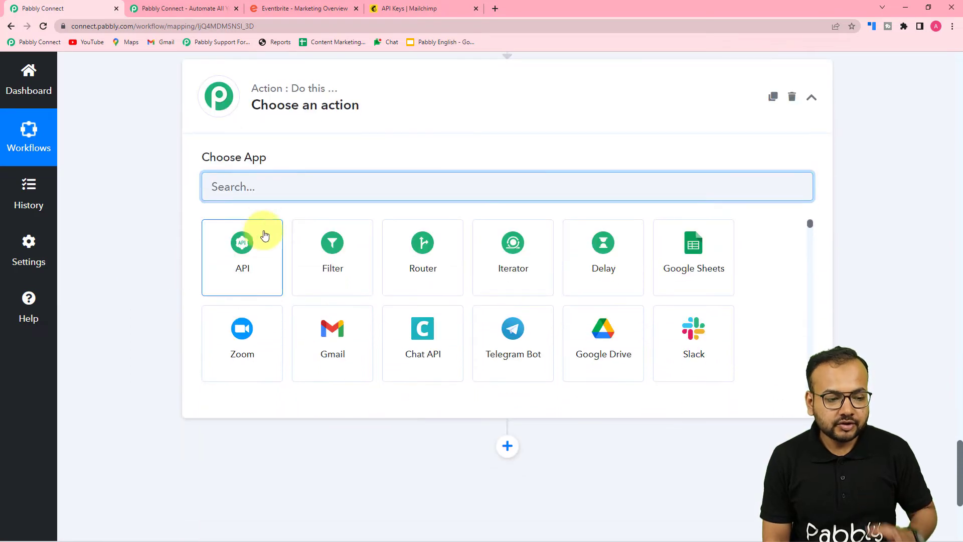
left_click(260, 188)
type("date")
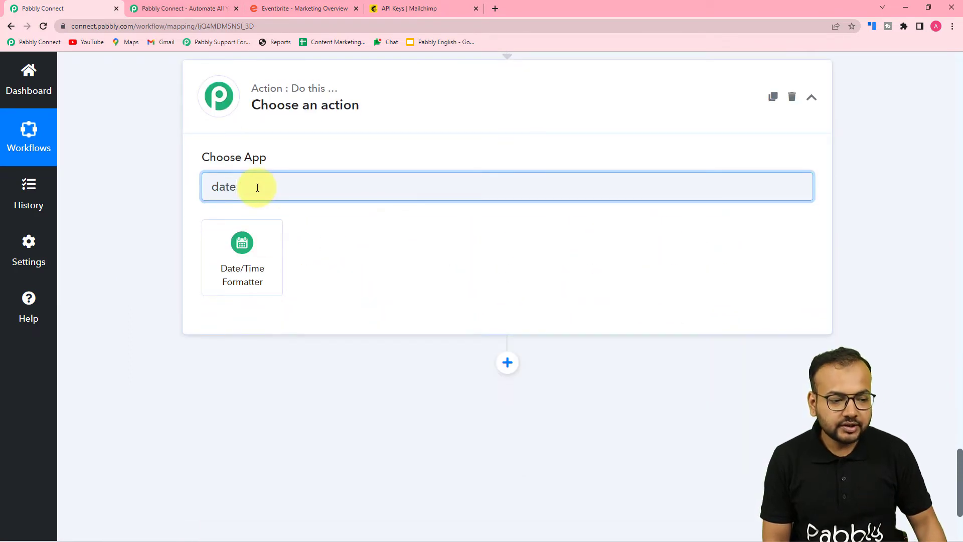
left_click(241, 266)
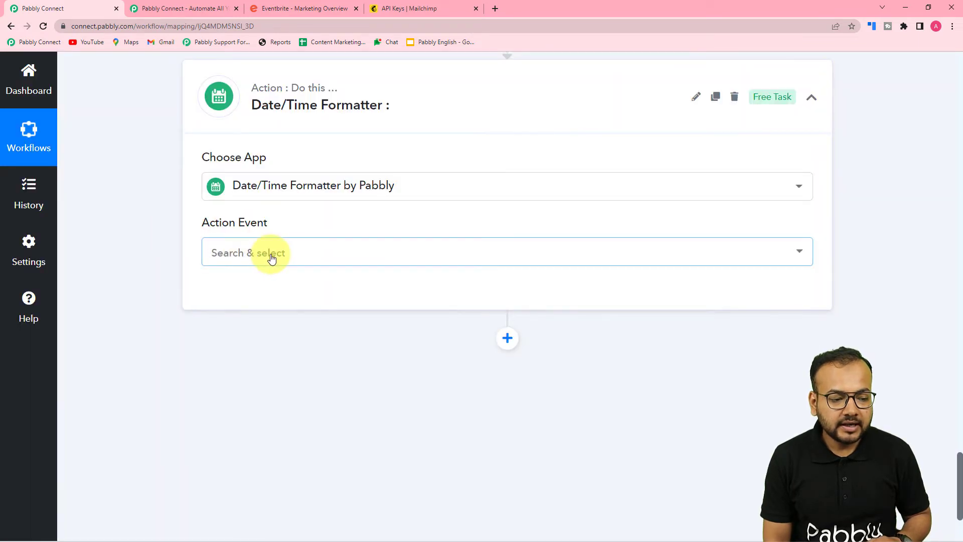
Set the Date/Time Formatter action event to Format Date with Time Zone and connect it.
left_click(269, 252)
left_click(286, 326)
left_click(217, 291)
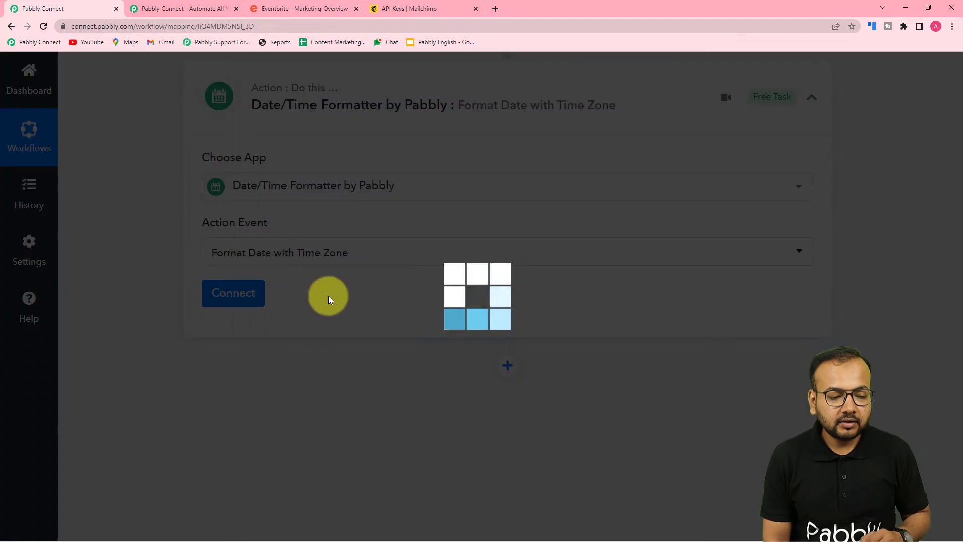
Map the Start Local value from the Eventbrite Get Event step into the formatter's Date field.
scroll(238, 248, "down", 3)
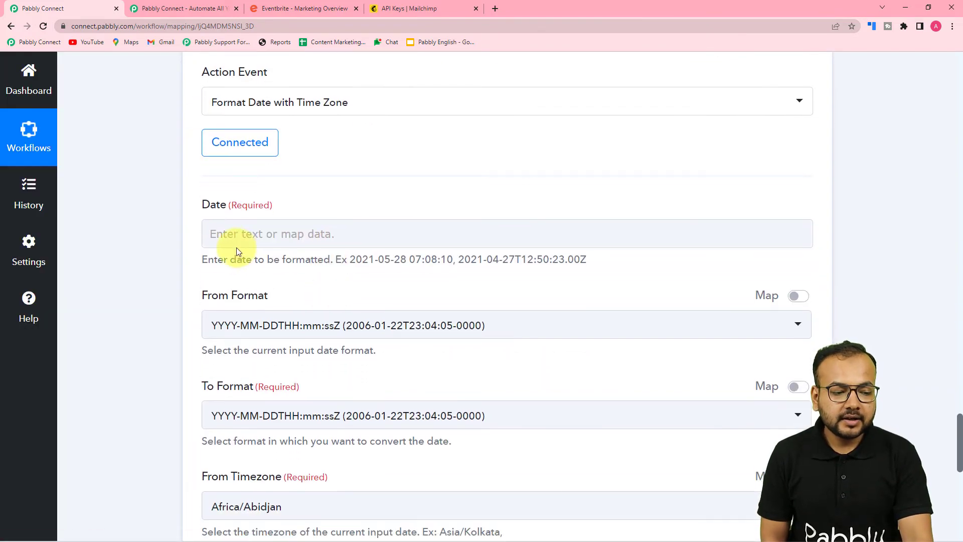
left_click(308, 234)
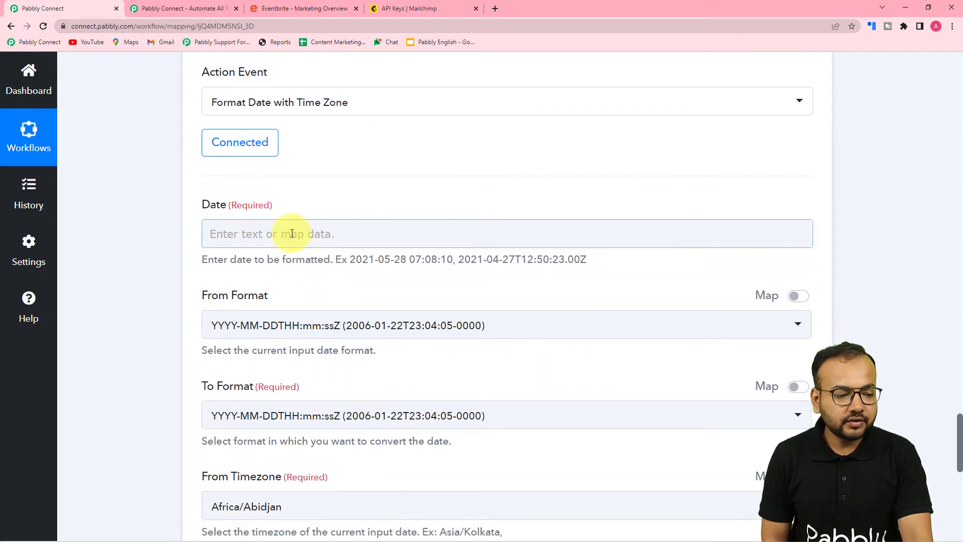
scroll(291, 233, "up", 8)
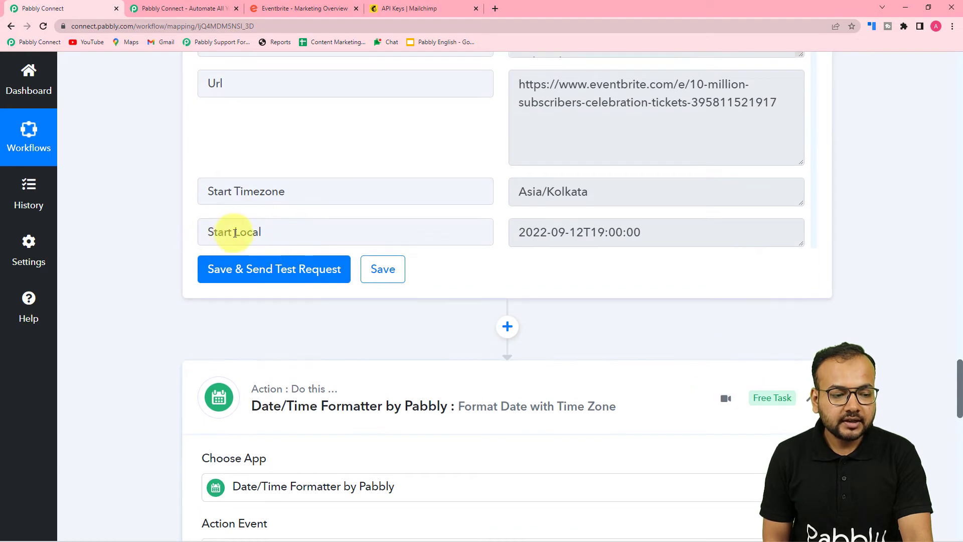
scroll(162, 220, "down", 11)
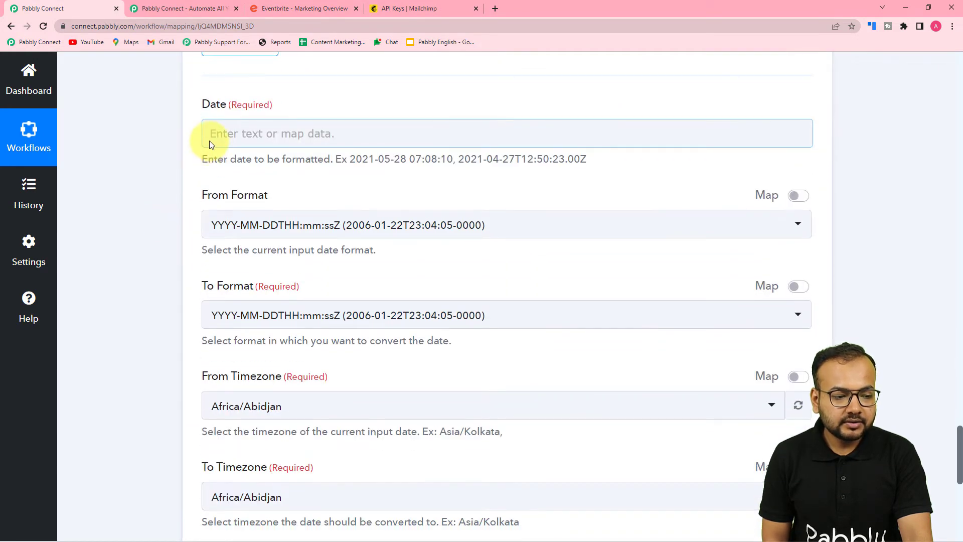
left_click(209, 142)
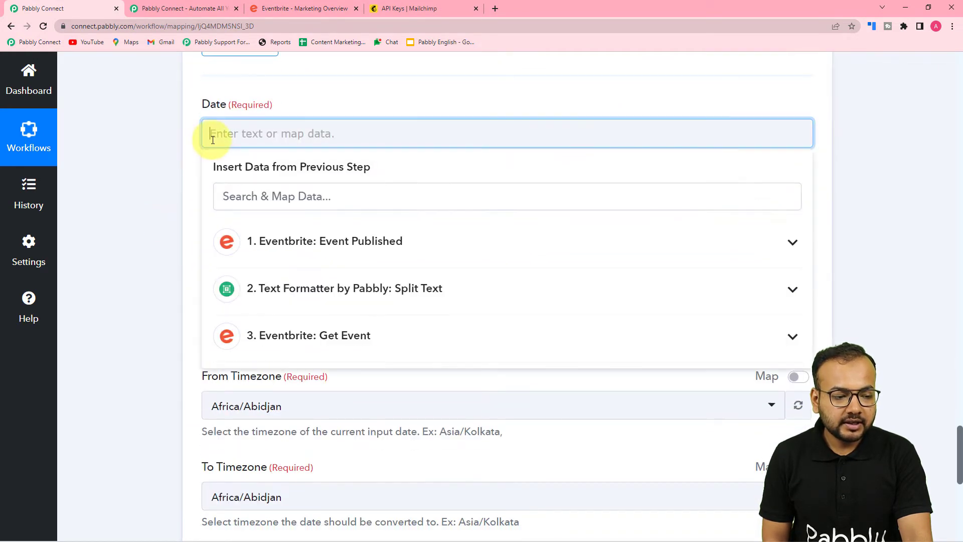
left_click(266, 353)
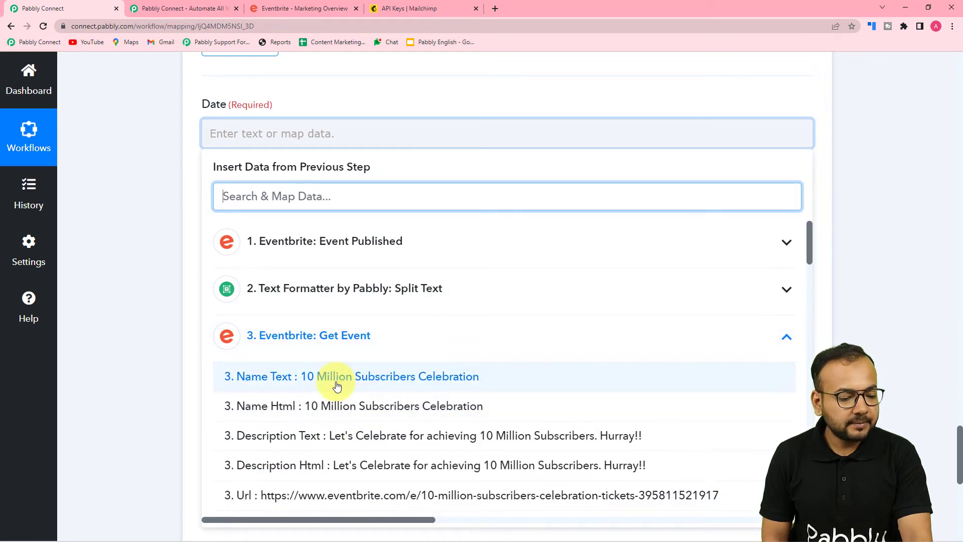
scroll(366, 386, "down", 3)
scroll(270, 347, "down", 2)
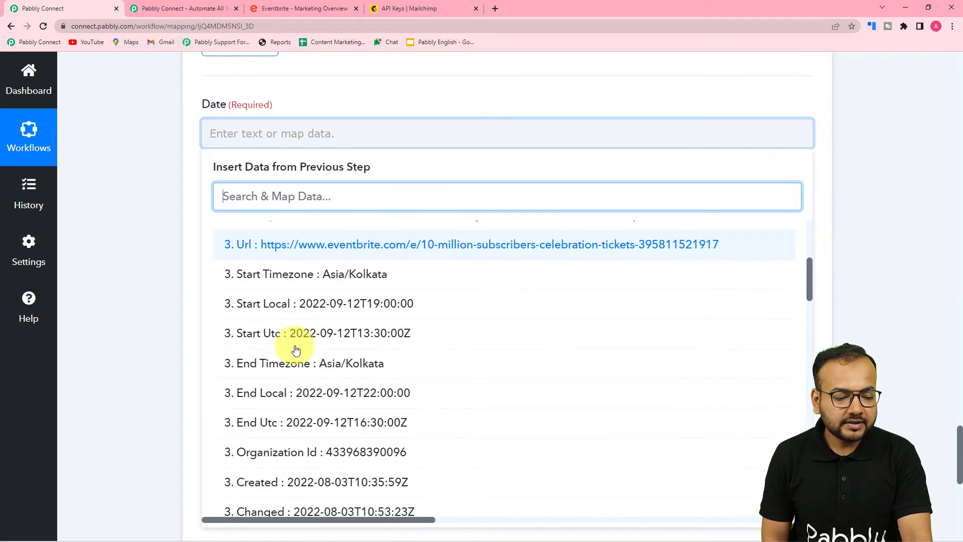
left_click(329, 304)
left_click(118, 262)
Set the formatter's To Format to DD MMM YYYY (27 Oct 2020).
scroll(119, 260, "down", 1)
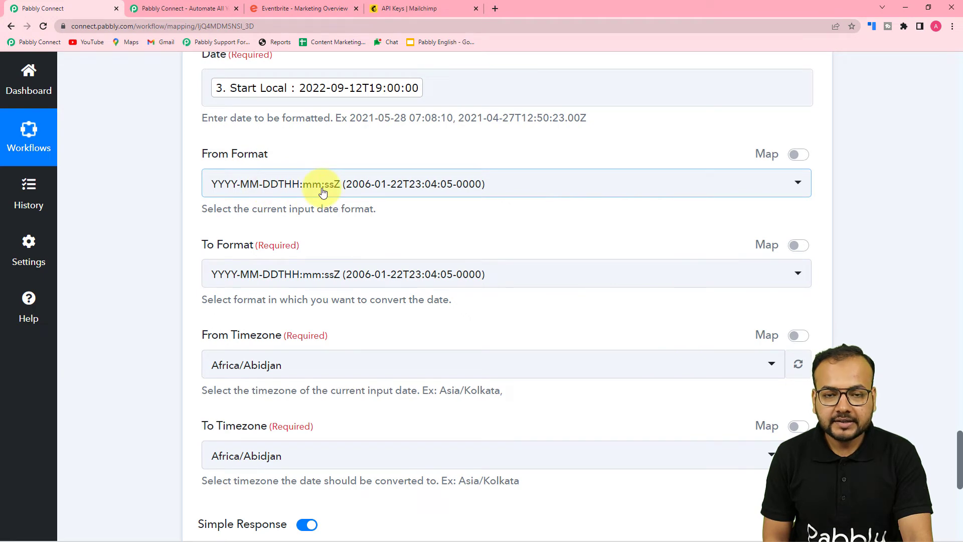
scroll(250, 188, "down", 3)
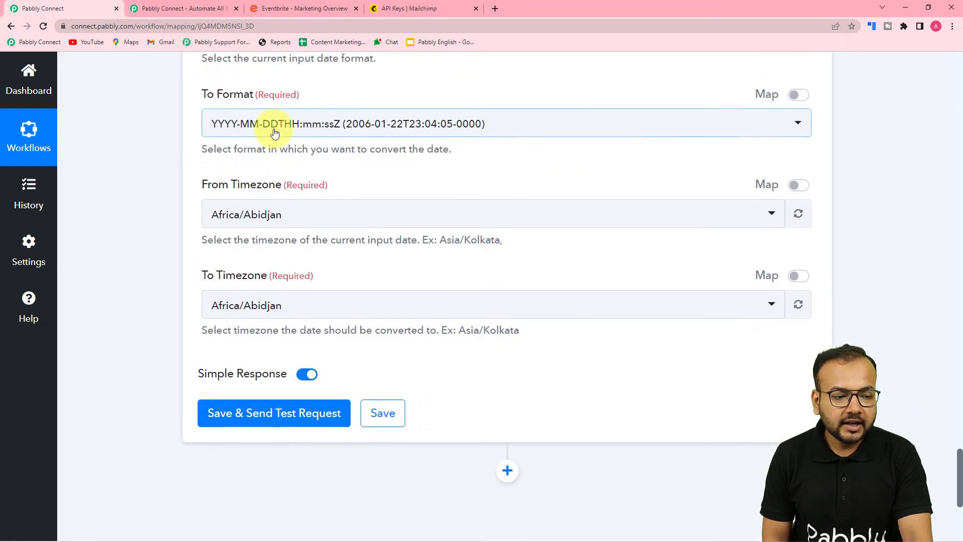
left_click(270, 124)
scroll(300, 296, "down", 1)
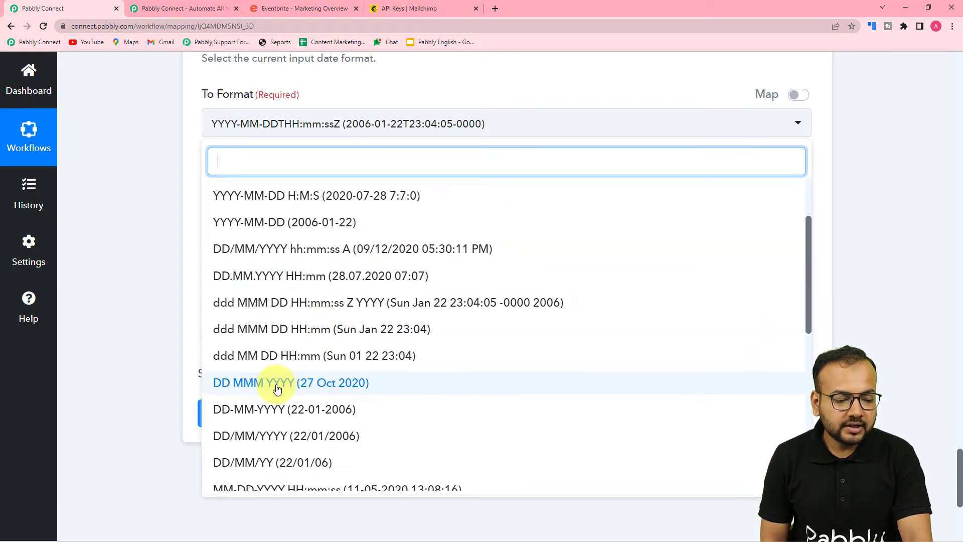
left_click(318, 382)
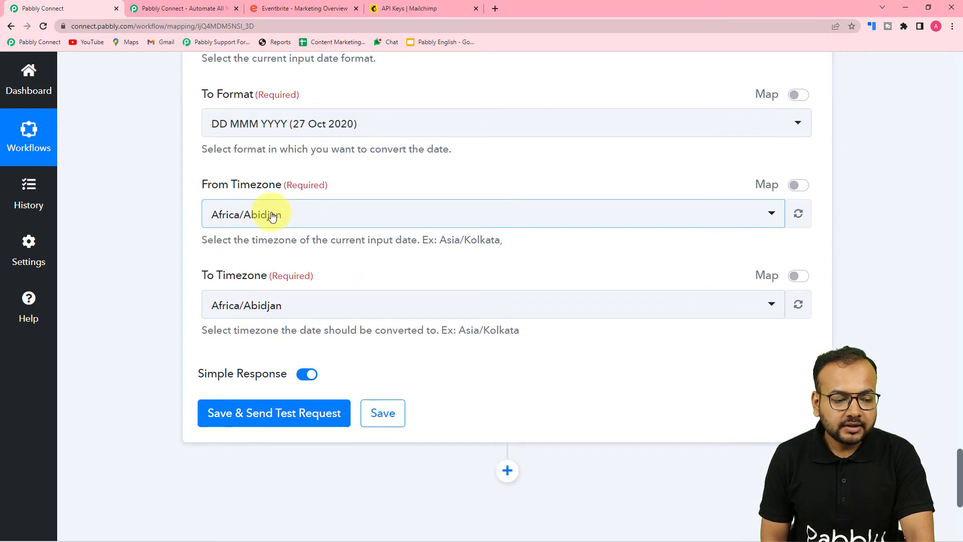
Set both the From Timezone and the To Timezone of the date formatter to Asia/Kolkata.
left_click(273, 216)
type("kol")
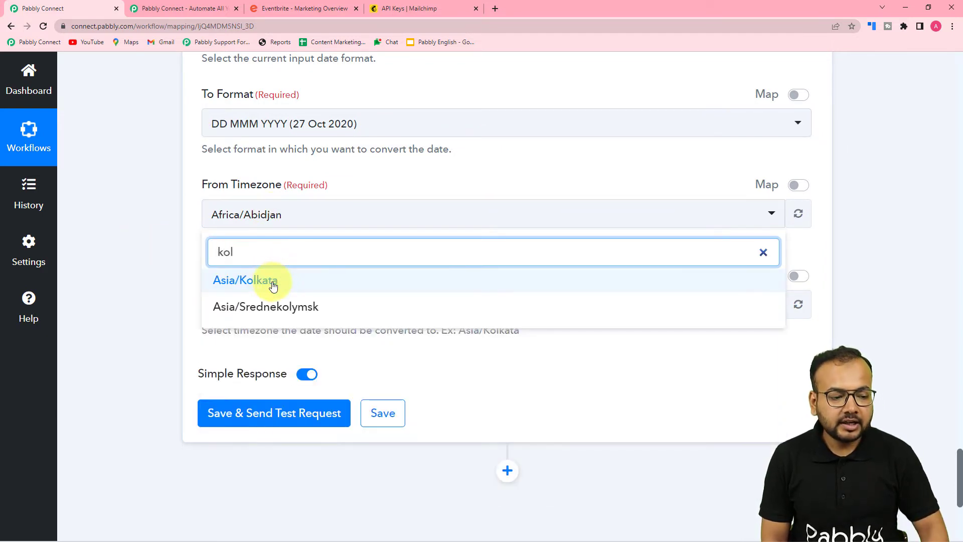
left_click(268, 281)
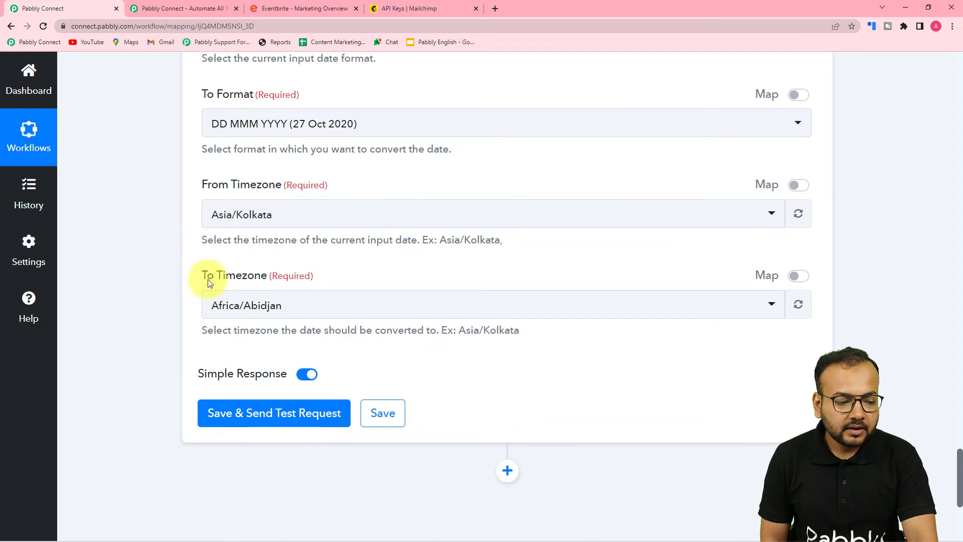
left_click(286, 308)
type("l")
key("BackSpace")
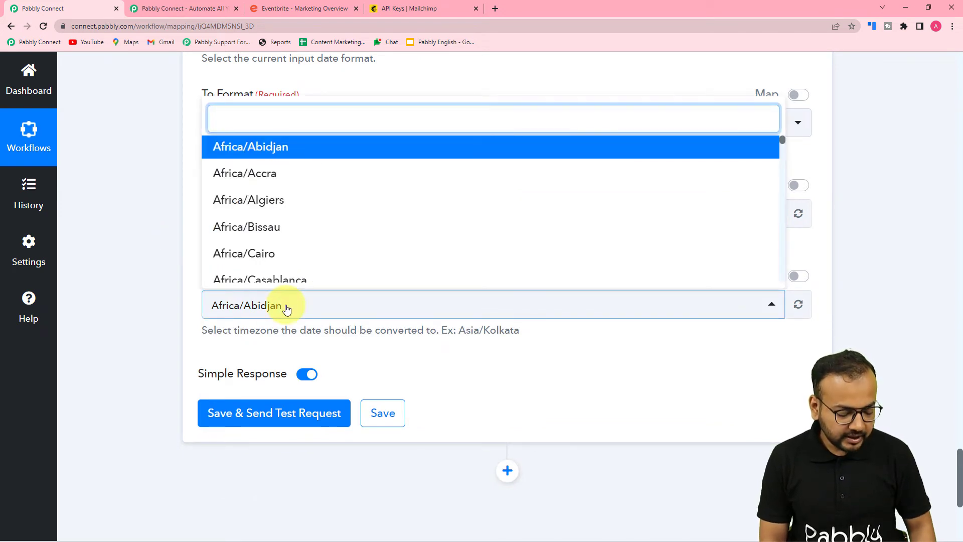
type("kol")
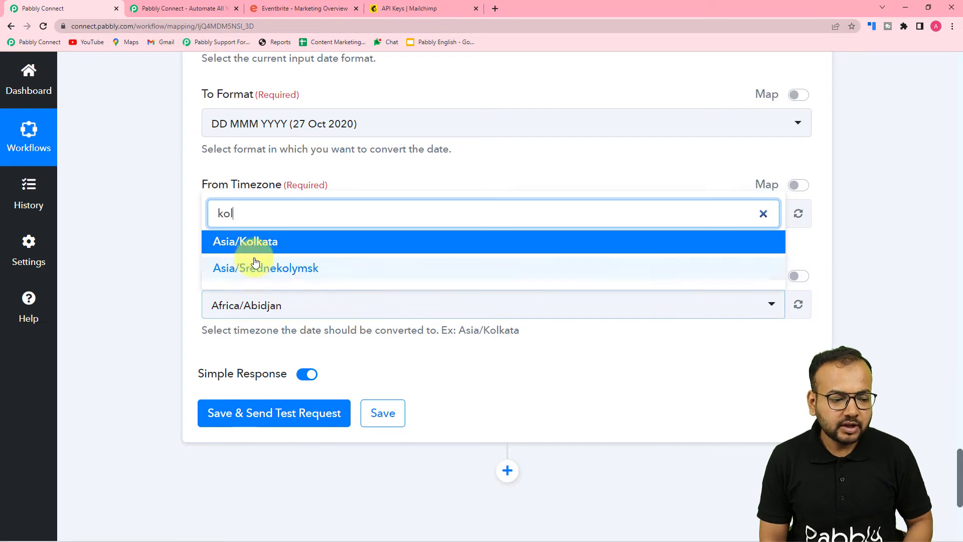
left_click(256, 244)
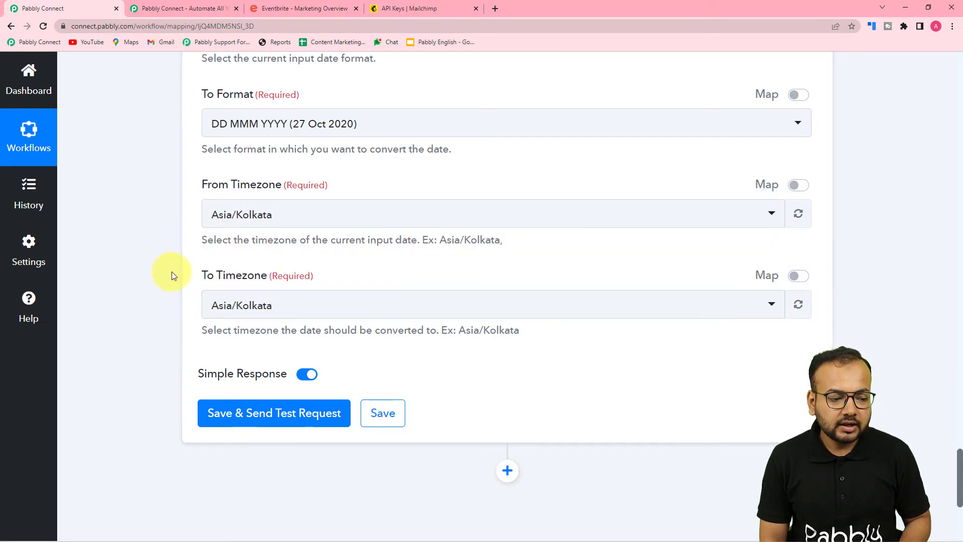
Save the date formatting step and send a test request.
scroll(167, 286, "down", 2)
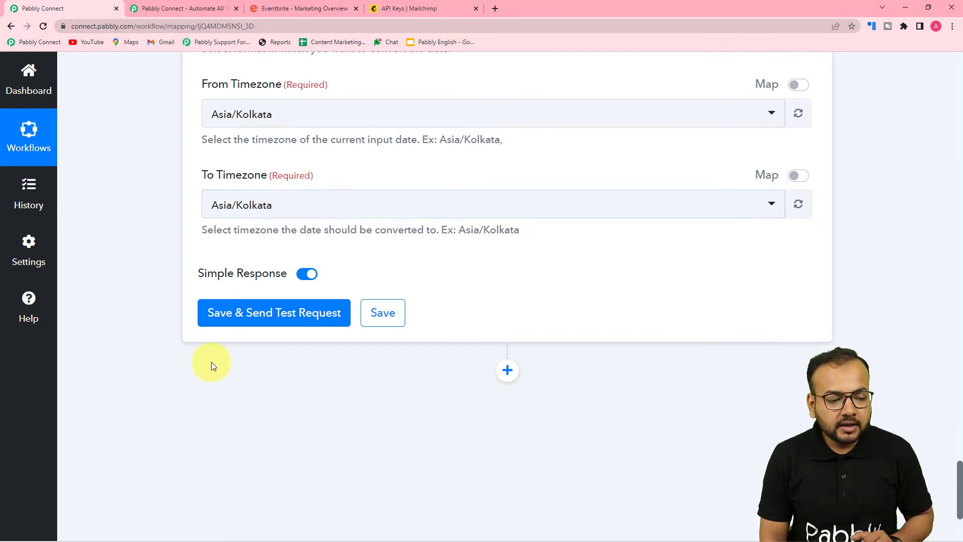
left_click(243, 311)
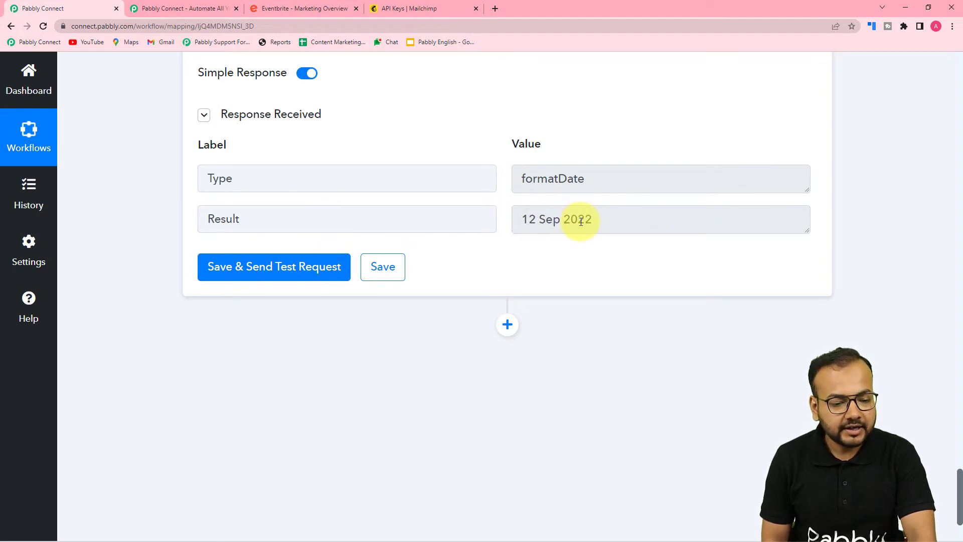
scroll(581, 222, "down", 2)
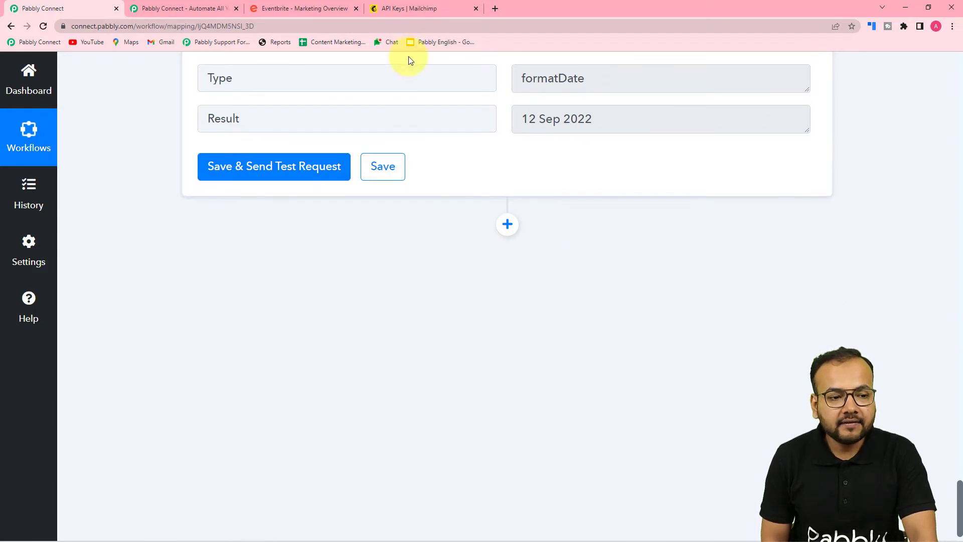
Switch to Mailchimp and open all contacts to review the audience's subscribers.
left_click(410, 10)
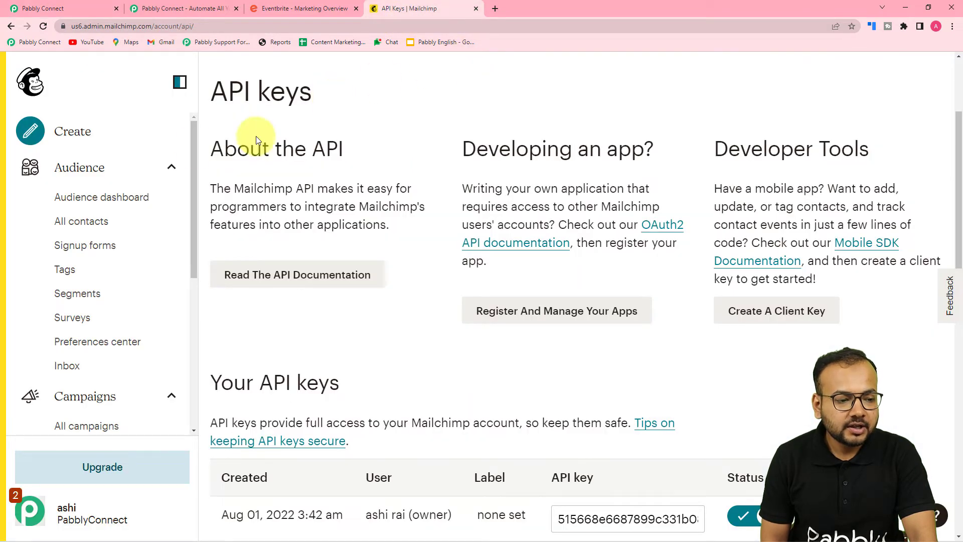
left_click(98, 221)
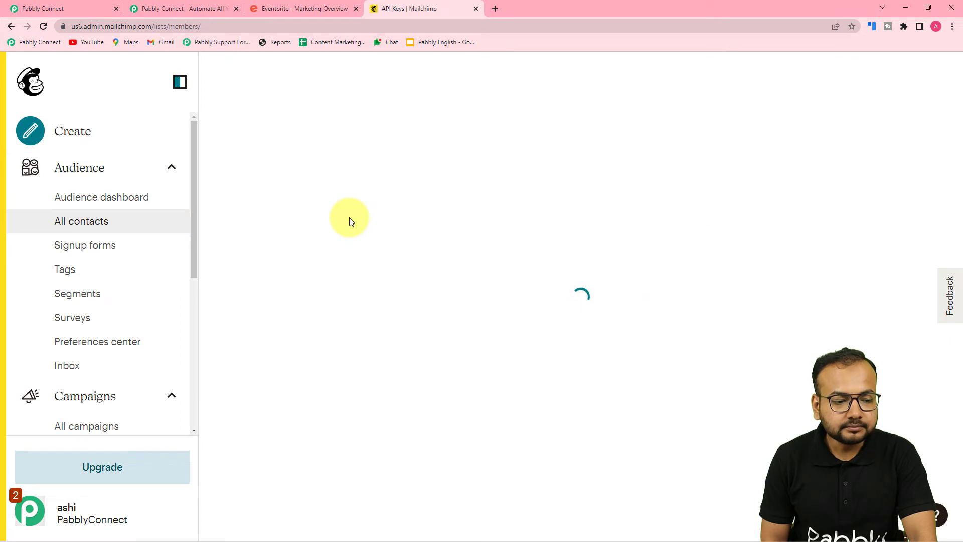
scroll(294, 412, "down", 2)
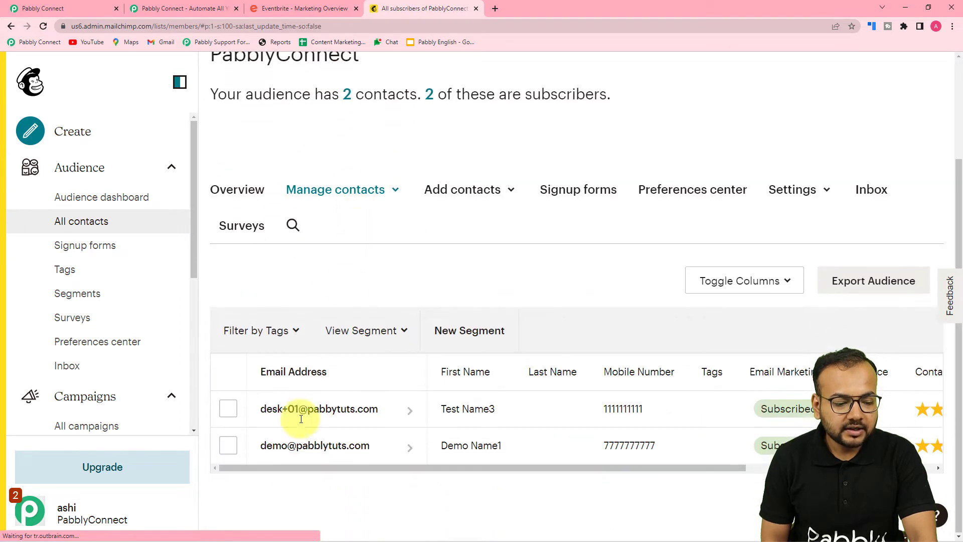
Return to the Pabbly Connect workflow and add a MailChimp action step after the date formatter.
left_click(51, 6)
scroll(193, 155, "down", 1)
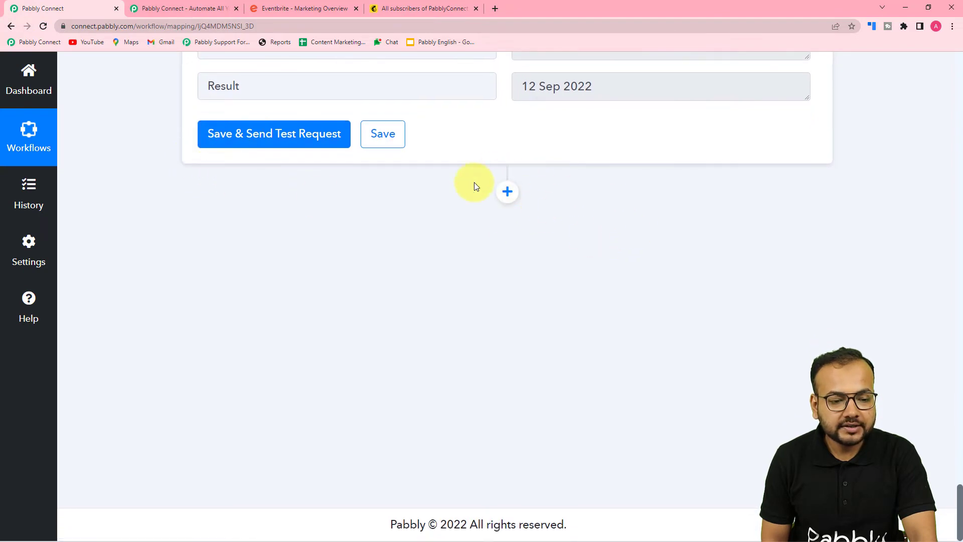
left_click(510, 197)
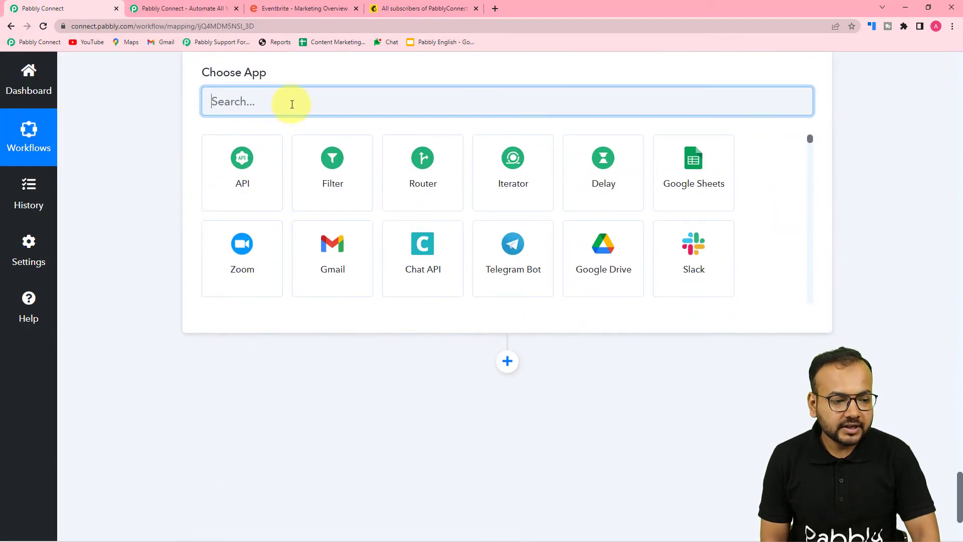
type("mai")
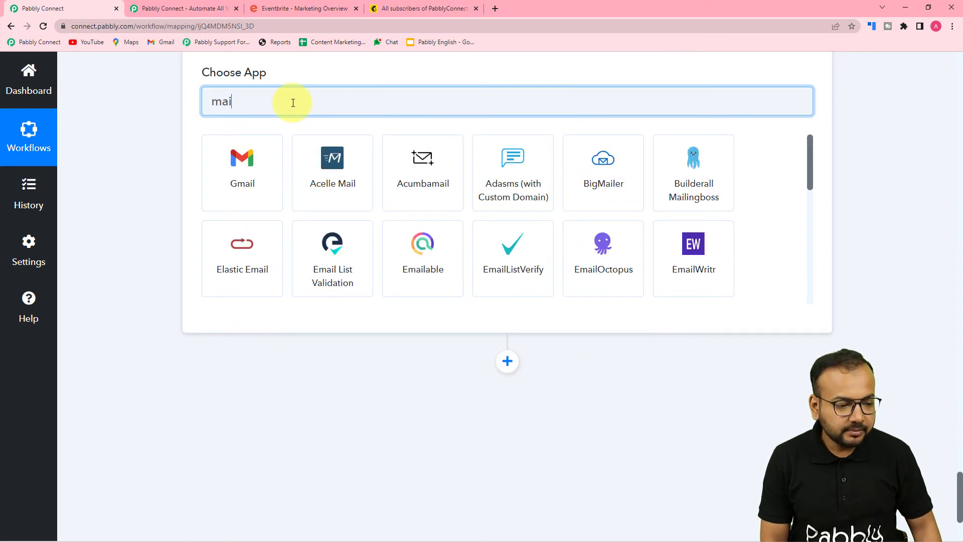
type("l")
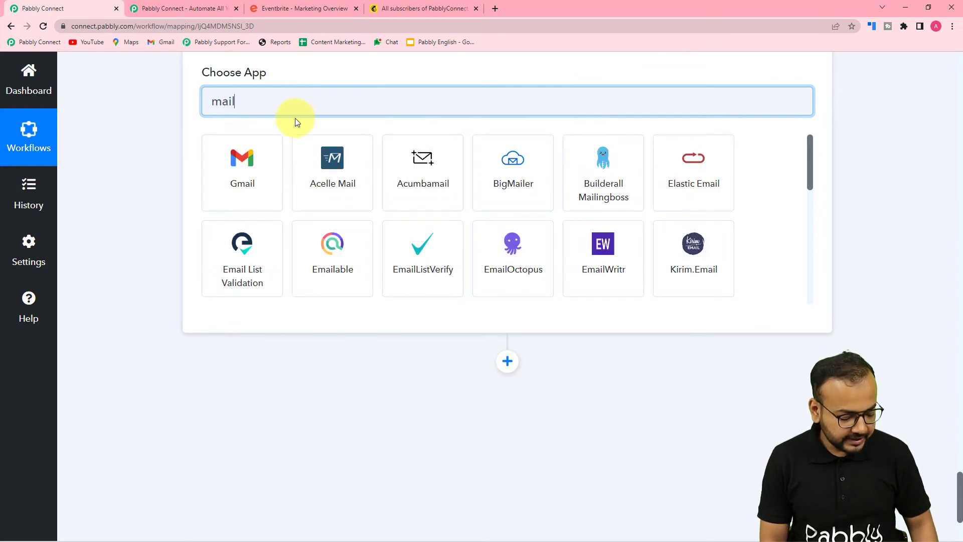
type("ch")
left_click(276, 184)
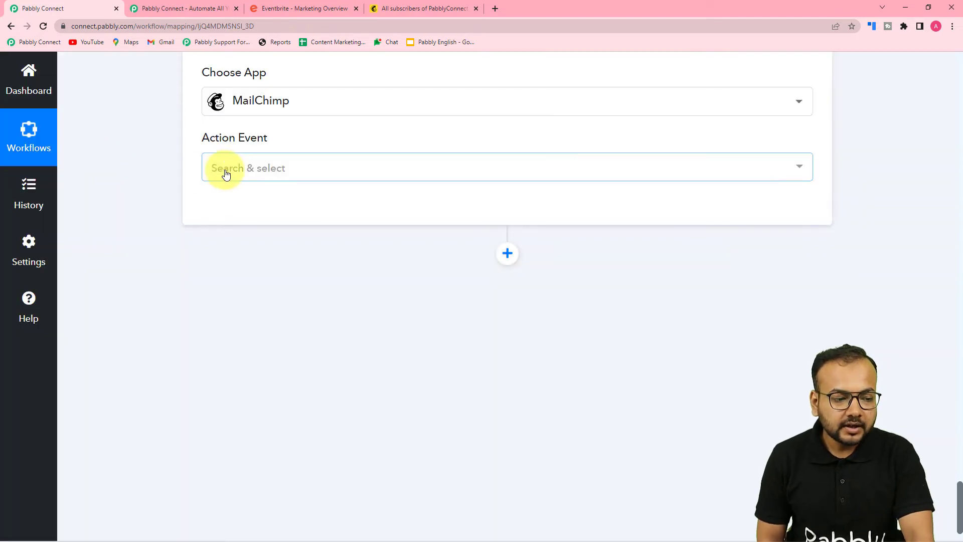
Set the MailChimp action event to Get All Members.
left_click(225, 170)
scroll(293, 318, "down", 6)
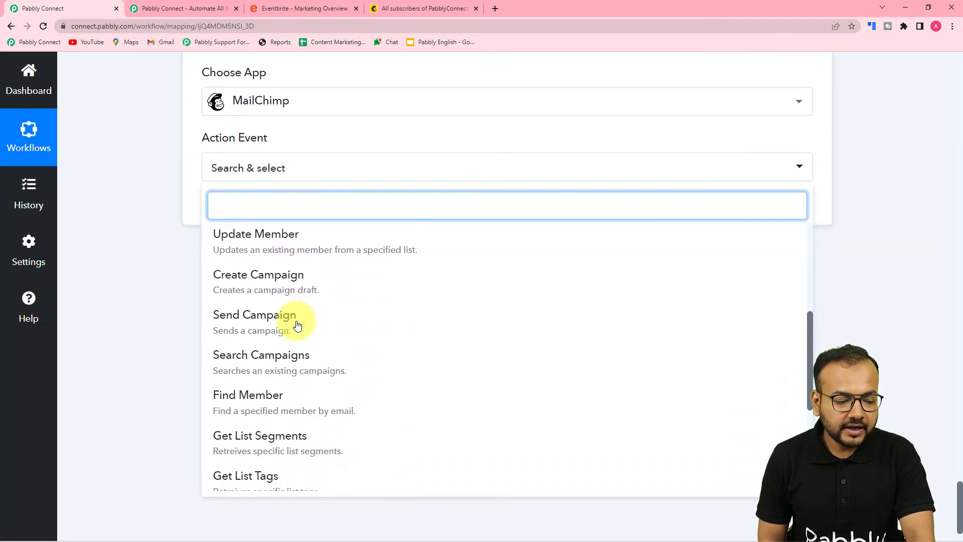
scroll(296, 323, "down", 2)
scroll(294, 322, "down", 1)
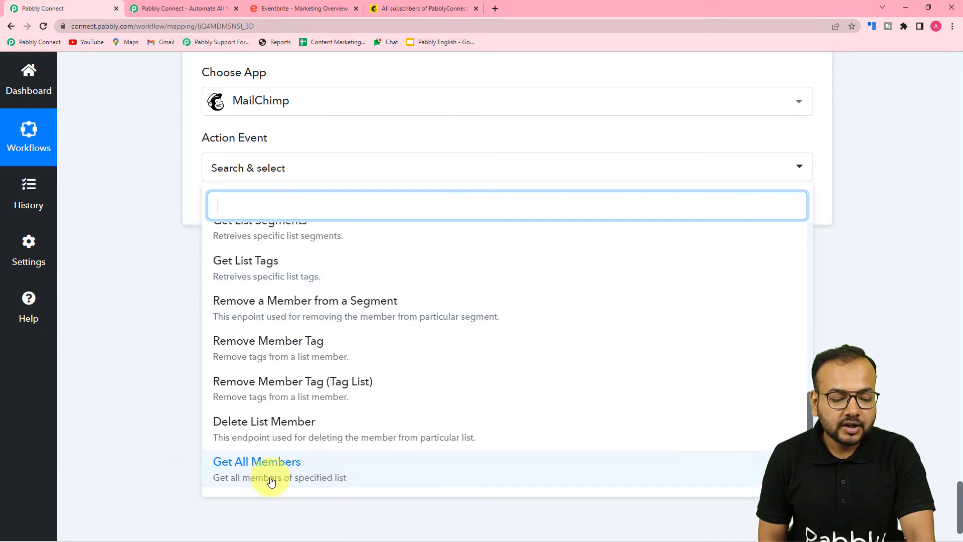
left_click(247, 477)
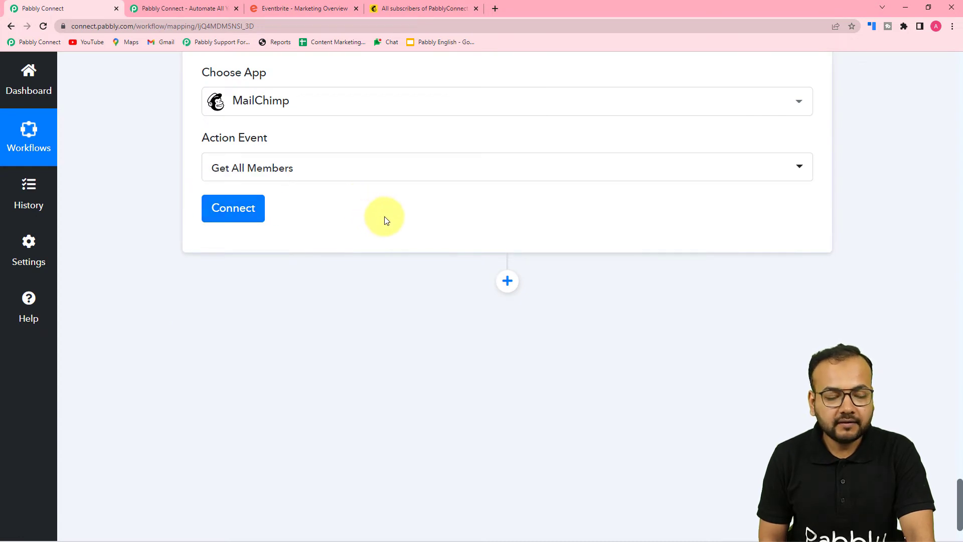
Start connecting the MailChimp step with a new connection instead of an existing one.
left_click(262, 206)
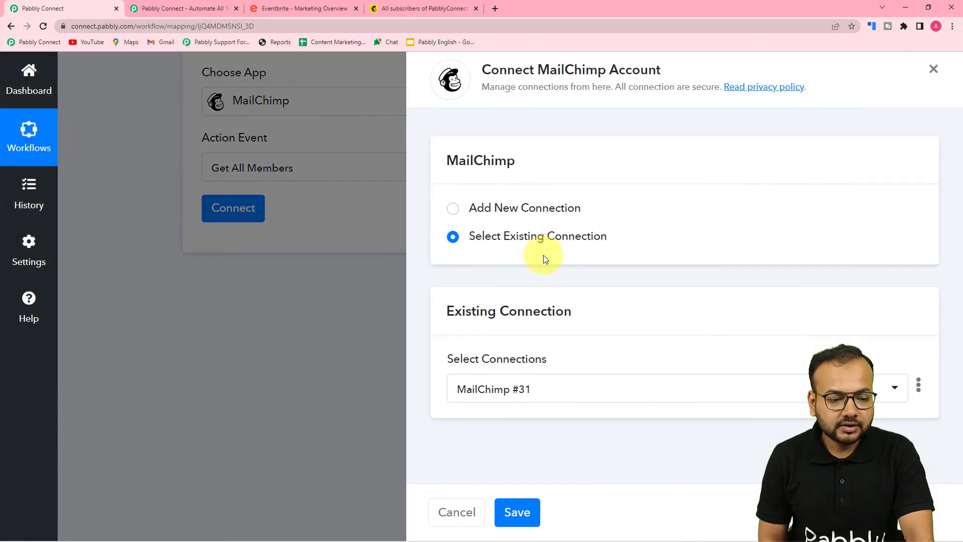
left_click(454, 211)
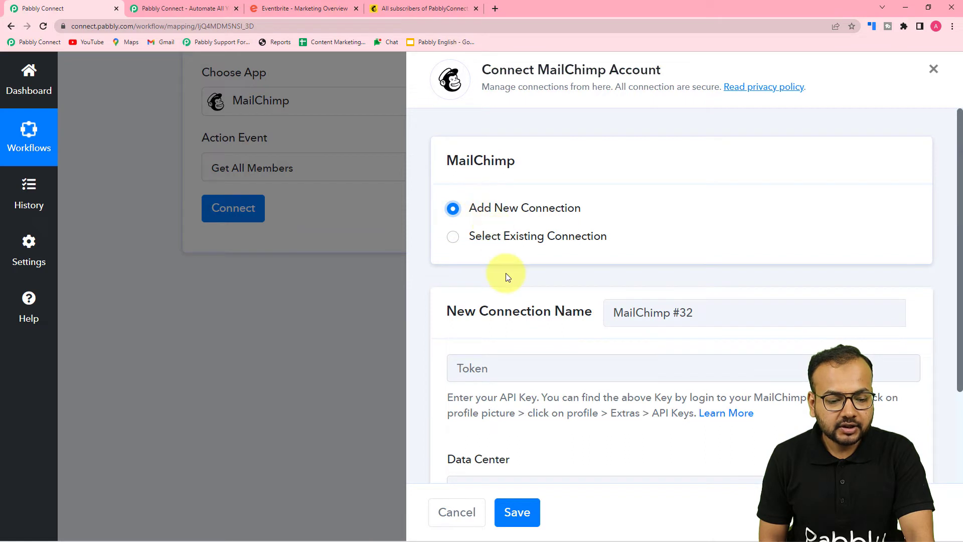
scroll(506, 273, "down", 3)
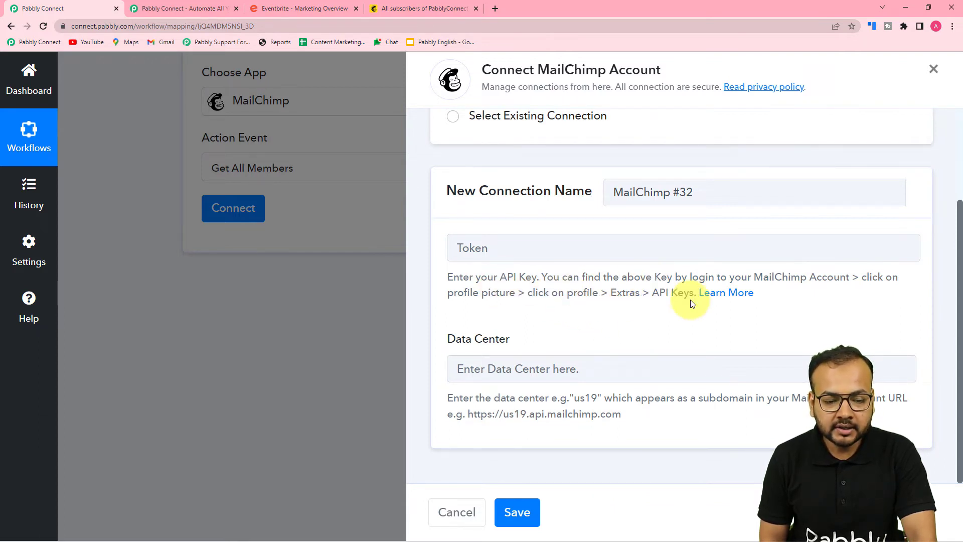
Switch to Mailchimp and open the account's API keys page from the profile extras.
left_click(429, 8)
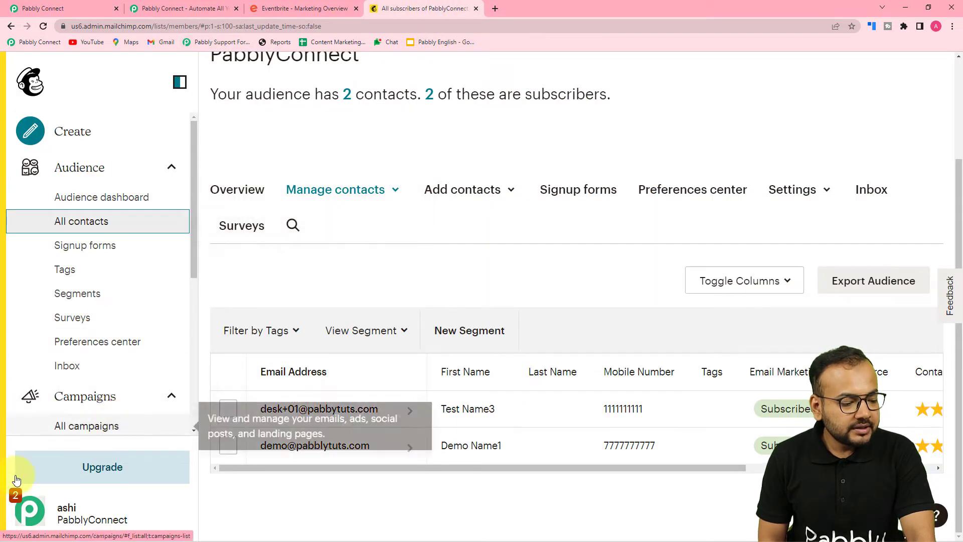
left_click(30, 510)
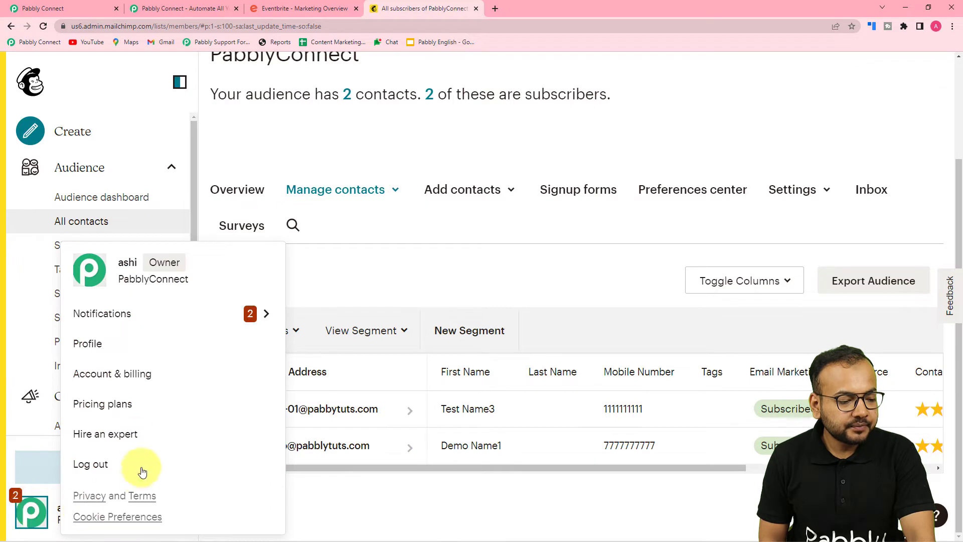
left_click(83, 349)
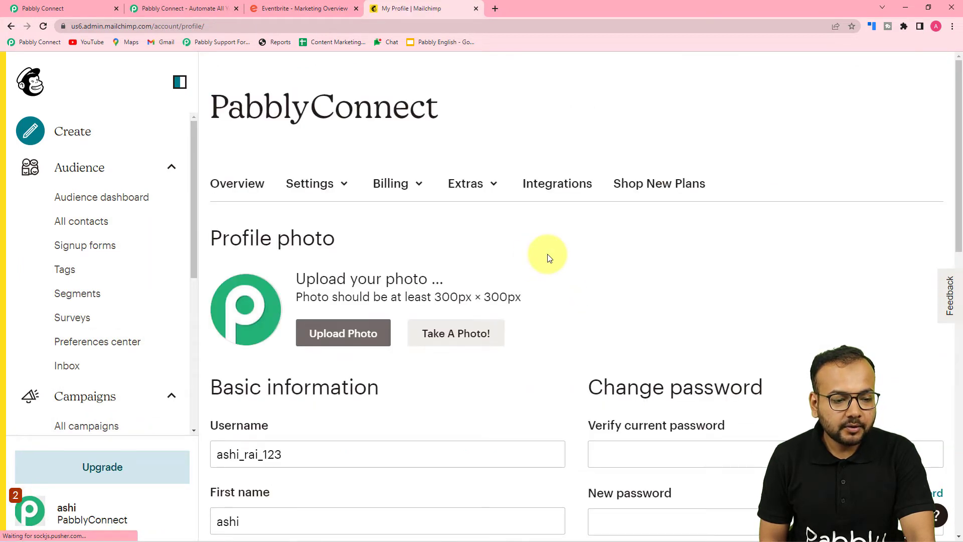
left_click(477, 184)
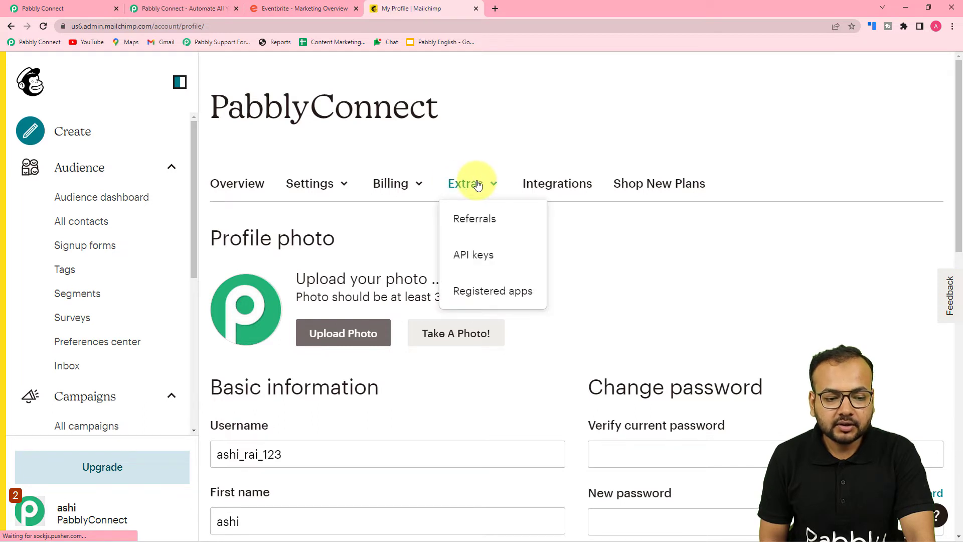
left_click(477, 262)
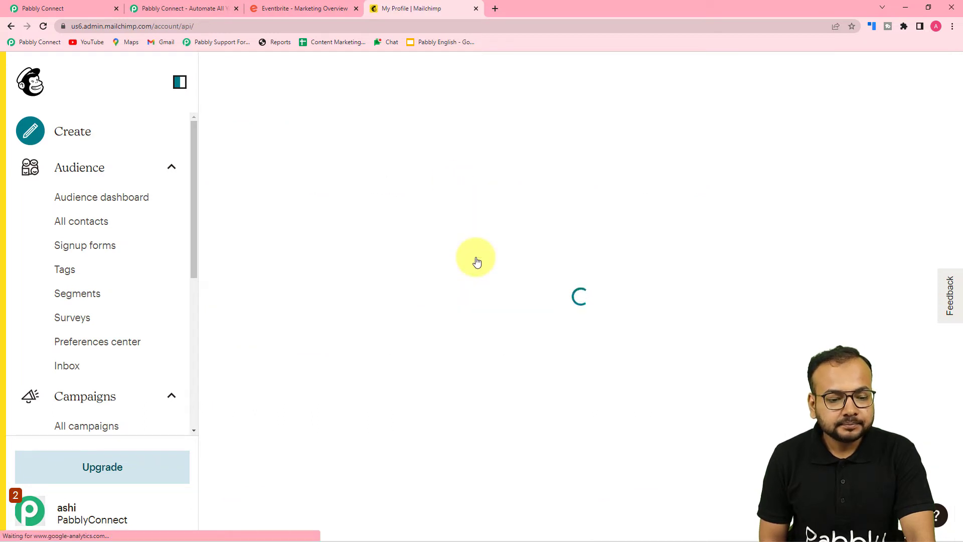
Create a new API key in the Mailchimp account and bring up the list of keys.
scroll(477, 260, "down", 8)
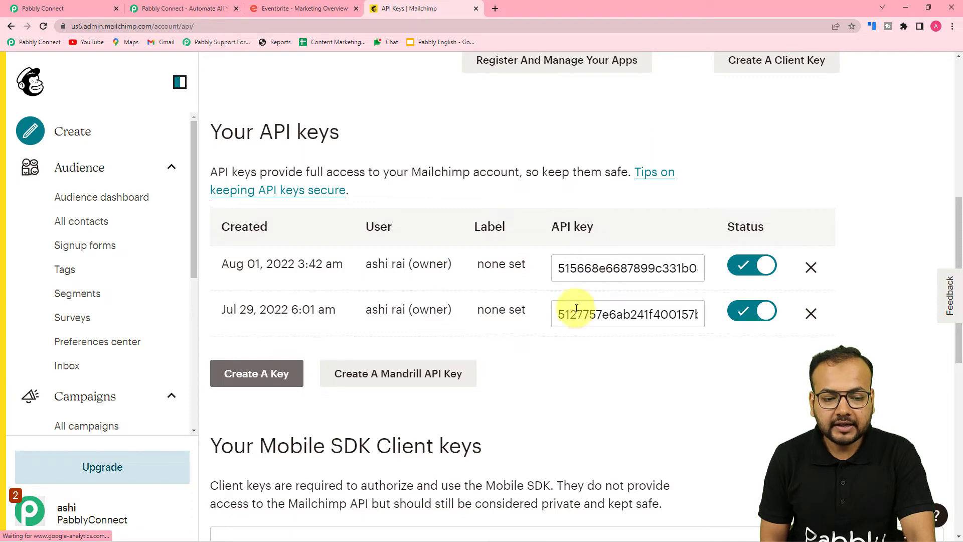
left_click(243, 372)
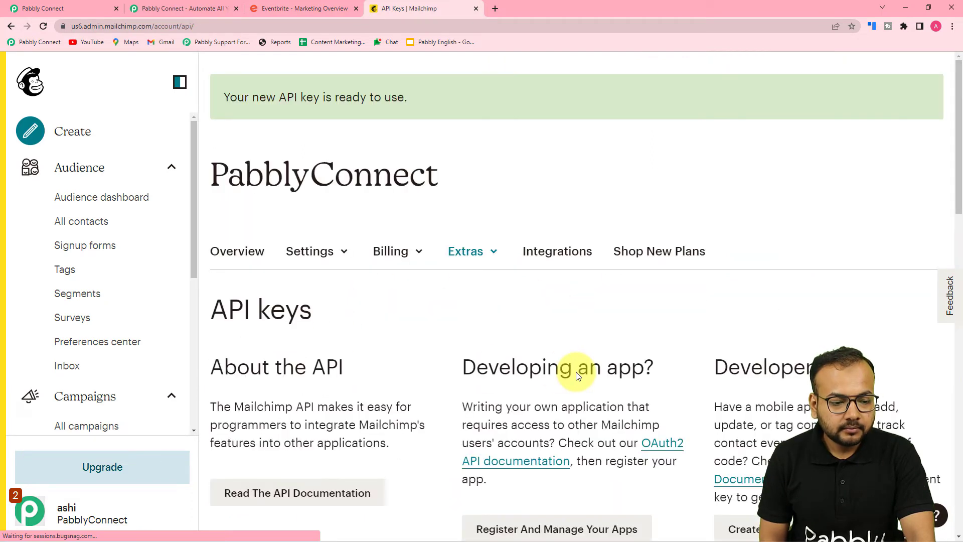
scroll(577, 376, "down", 8)
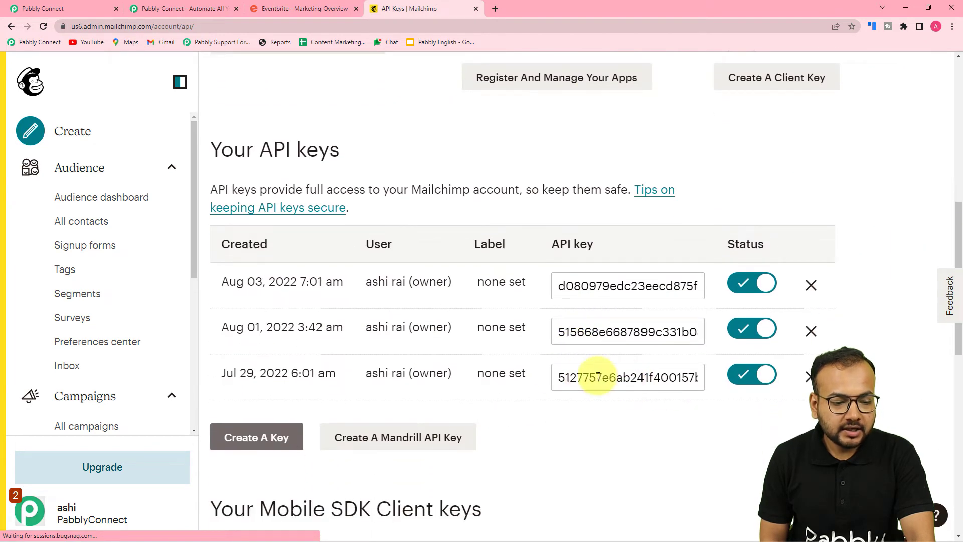
Copy the API key created Jul 29, 2022 and paste it as the token of the new MailChimp connection in Pabbly Connect.
left_click(632, 377)
key("ctrl+c")
right_click(631, 378)
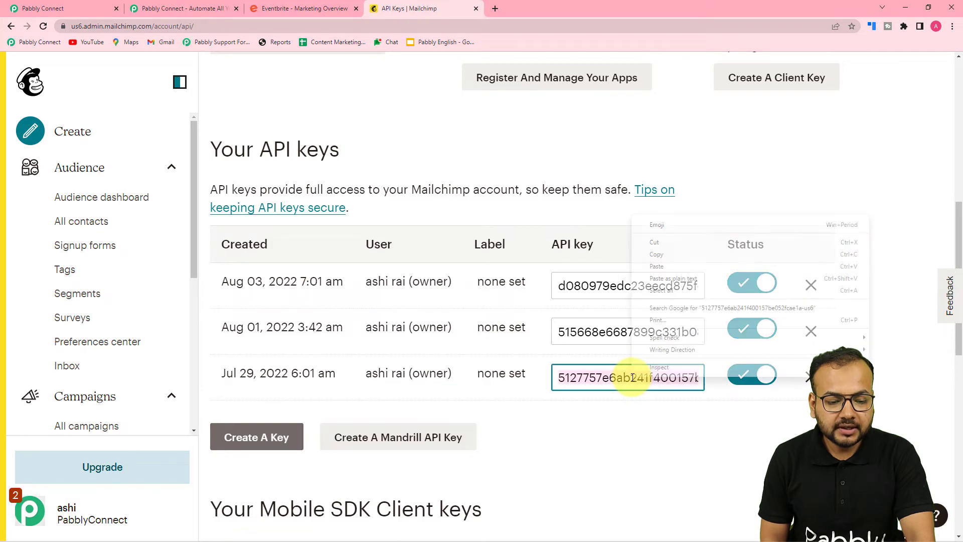
left_click(652, 255)
left_click(113, 4)
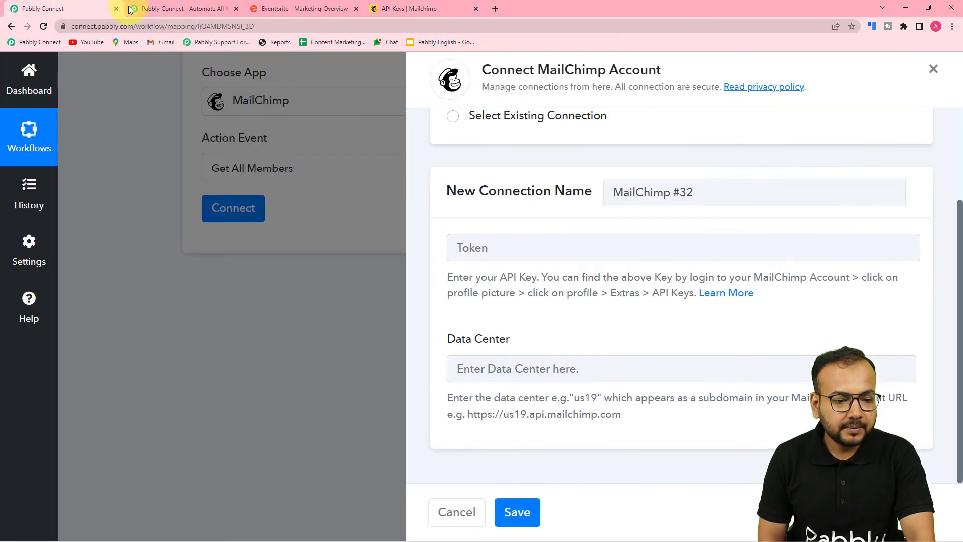
right_click(525, 244)
left_click(555, 336)
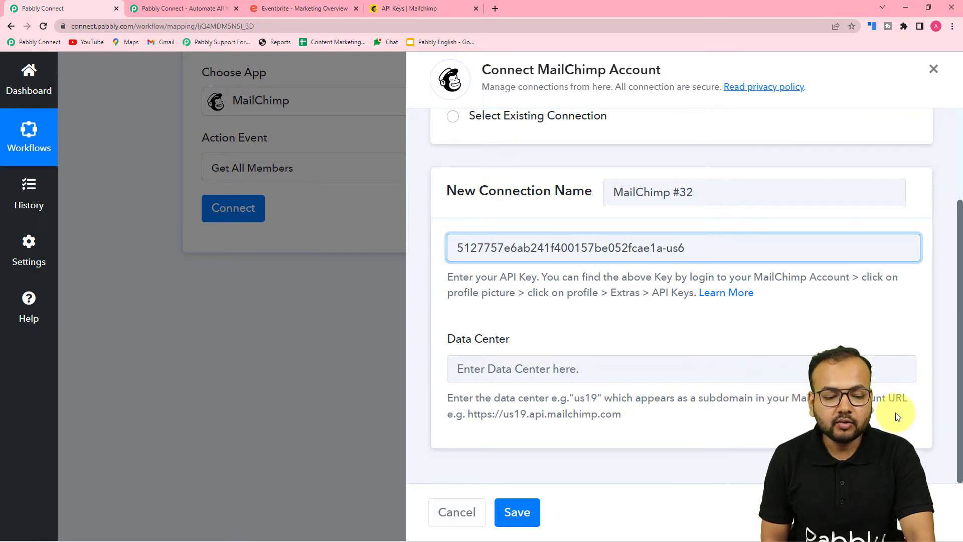
Check the Mailchimp account URL for the data center, enter us6 in the connection, and save it.
left_click(430, 10)
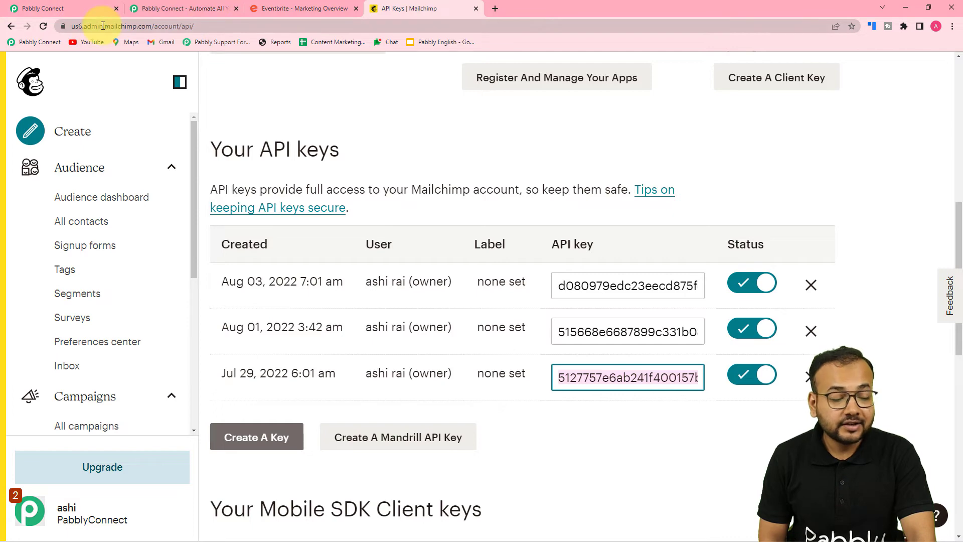
left_click(41, 9)
key("ctrl+v")
left_click(500, 370)
type("u")
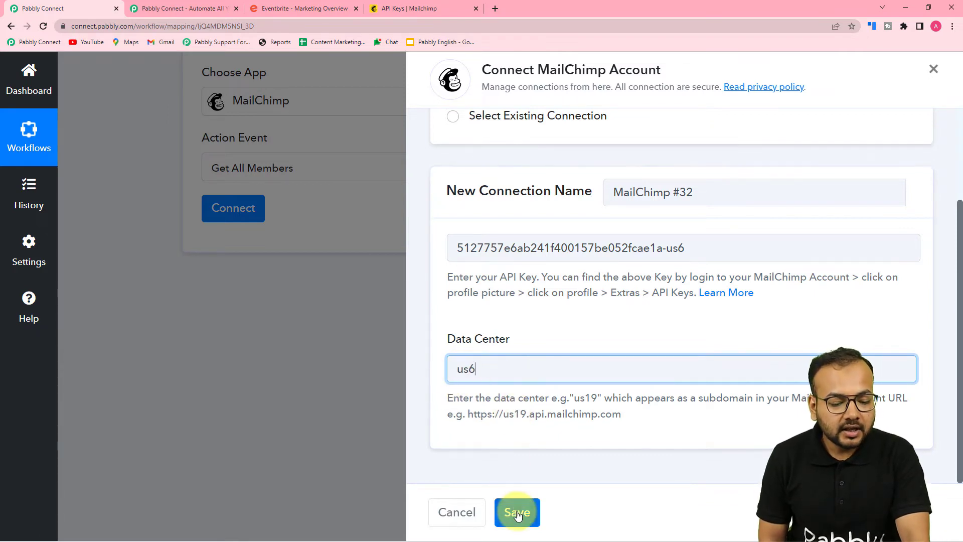
left_click(516, 513)
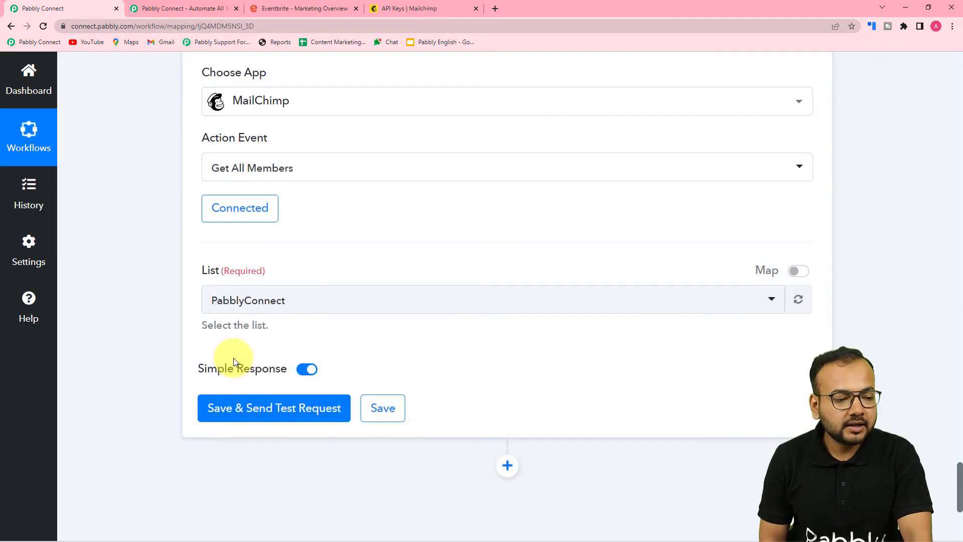
Select PabblyConnect as the MailChimp list to retrieve members from.
scroll(337, 232, "down", 2)
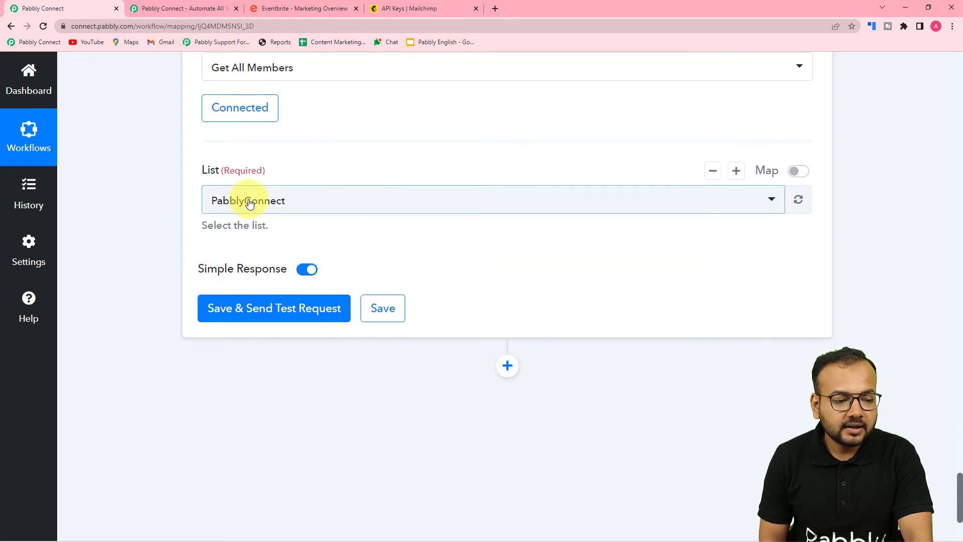
left_click(322, 204)
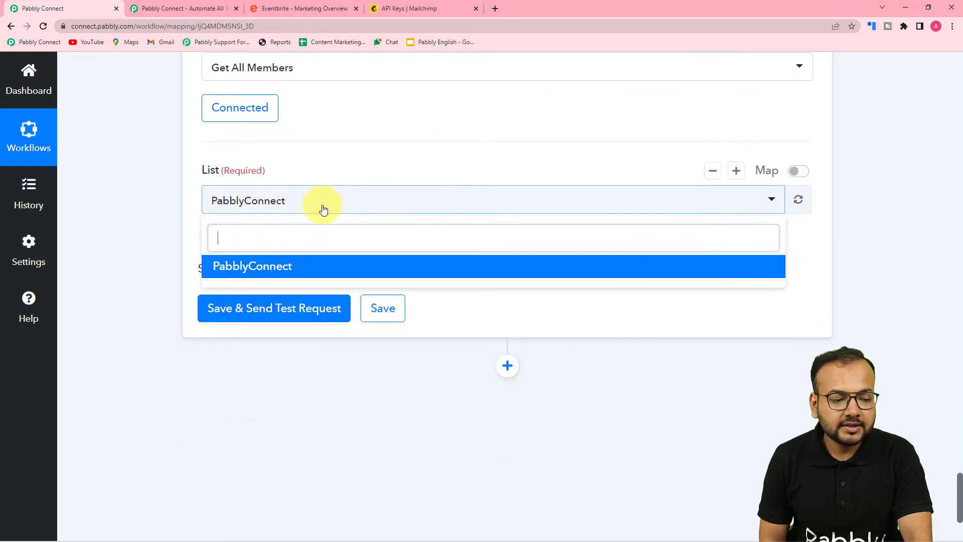
left_click(225, 268)
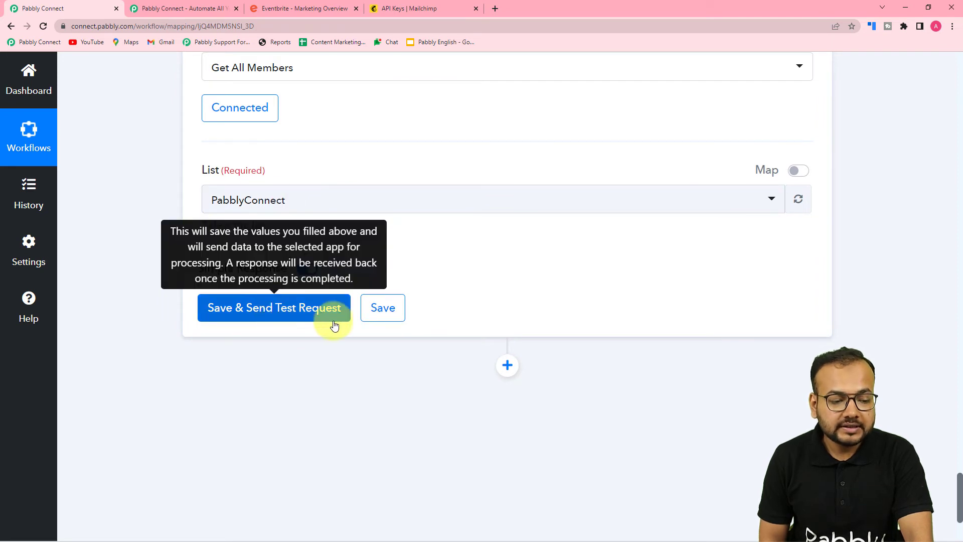
Open all contacts in Mailchimp to review the audience's subscribers, and return to the Pabbly Connect workflow.
left_click(396, 13)
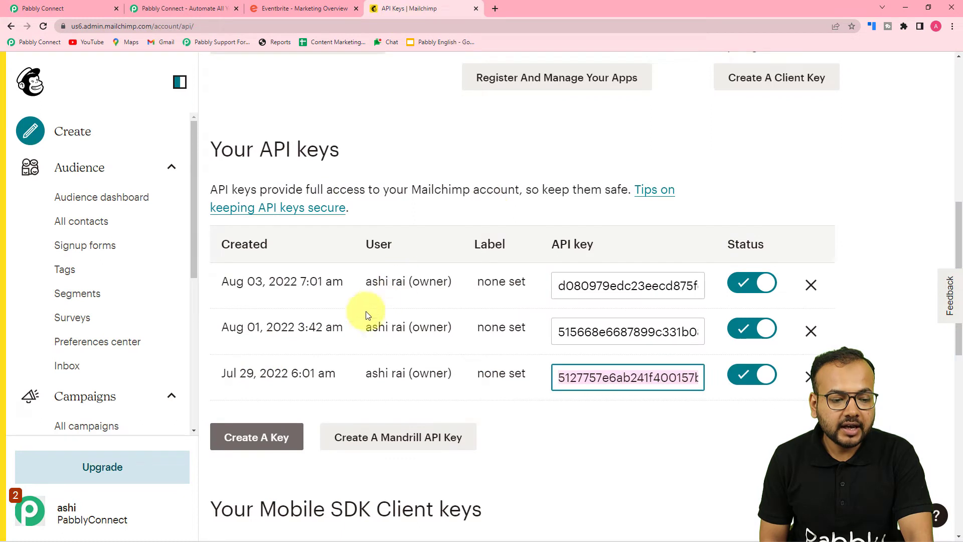
left_click(76, 221)
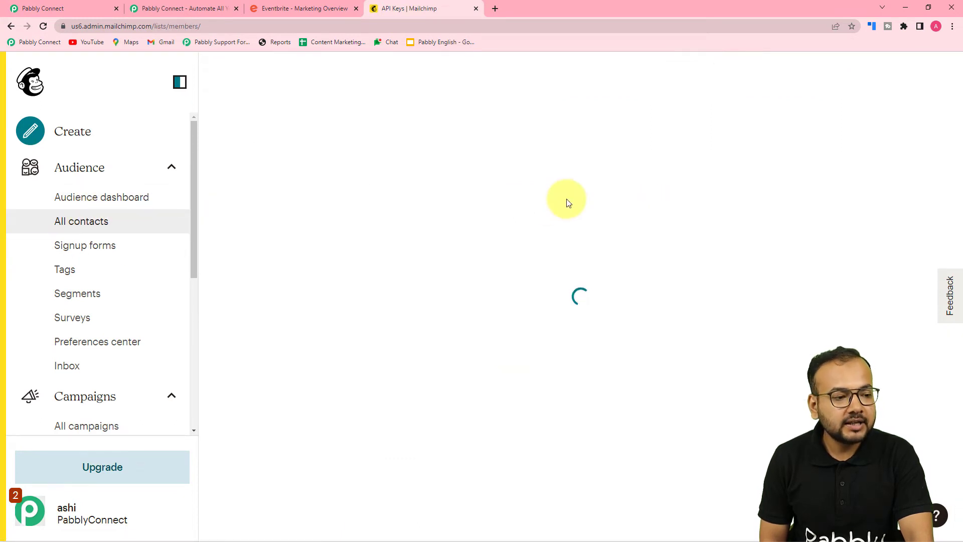
left_click(75, 8)
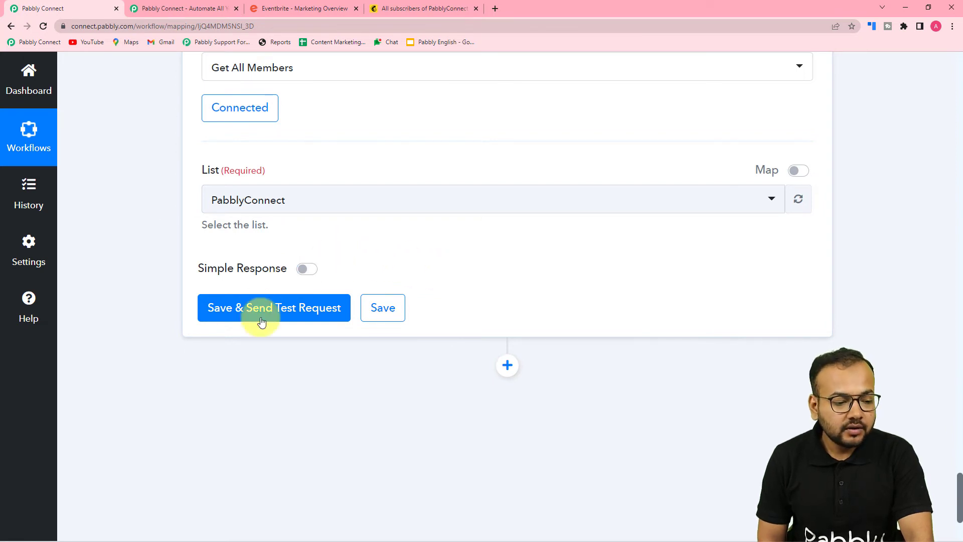
Save the Get All Members step with Simple Response off, send a test request, and enlarge the Members response value.
left_click(251, 307)
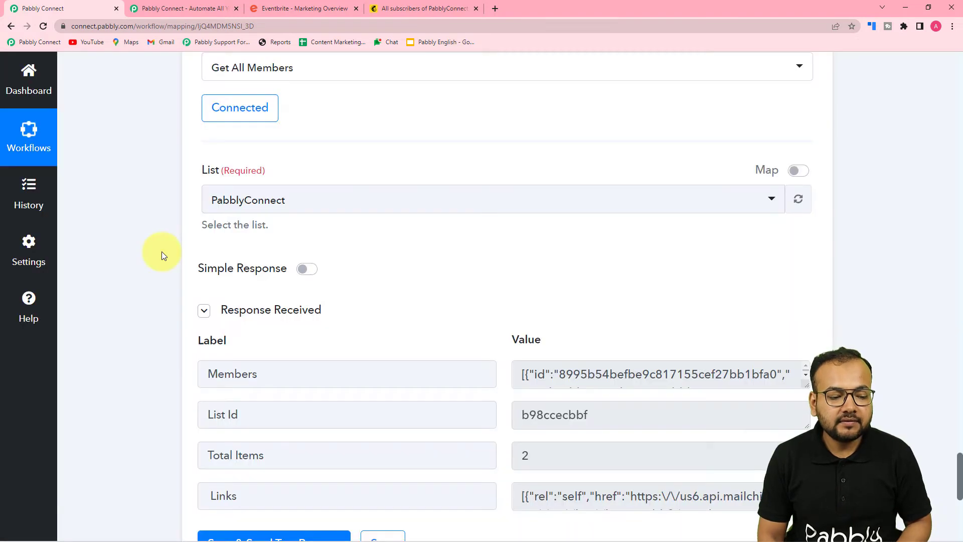
scroll(241, 281, "down", 2)
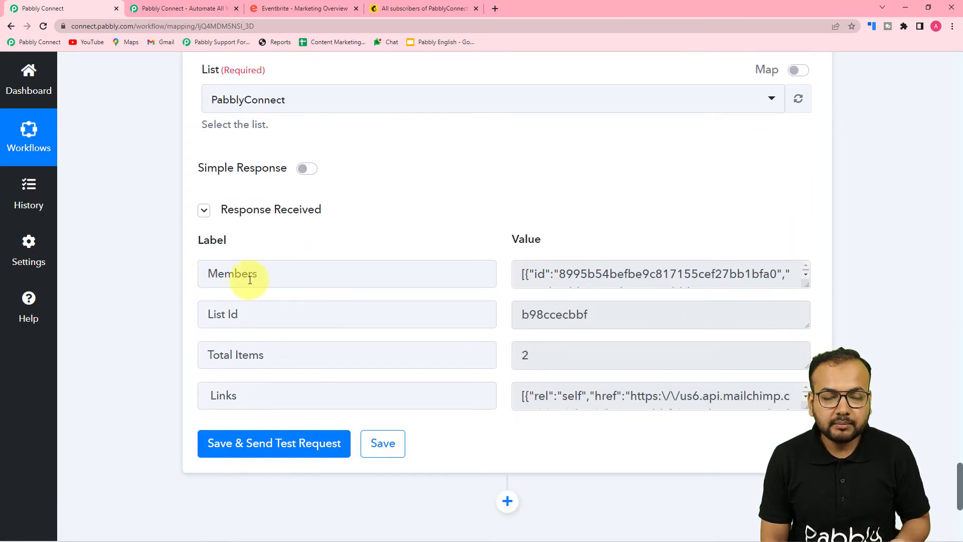
left_click_drag(806, 281, 802, 485)
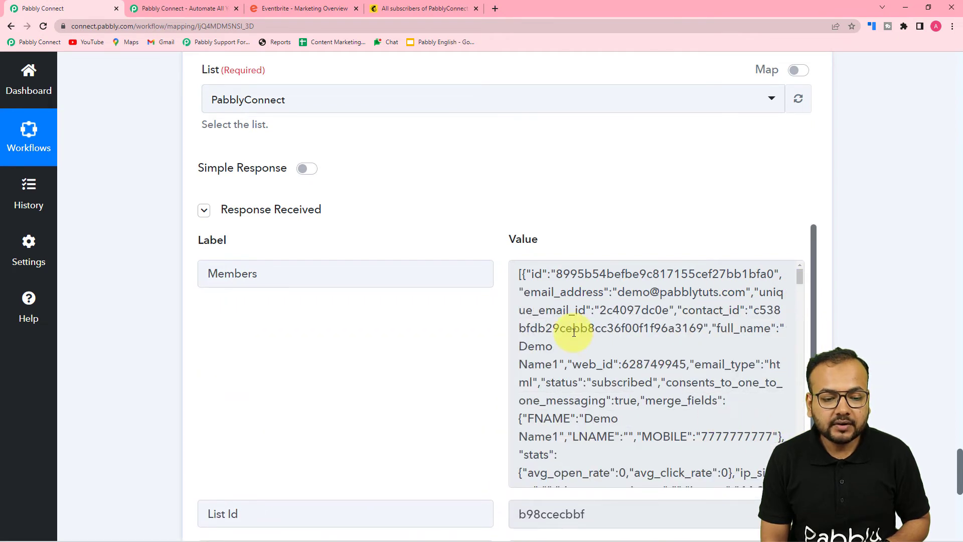
Examine the received MailChimp response, including the Members data, List Id, Total Items and Links.
scroll(574, 333, "down", 3)
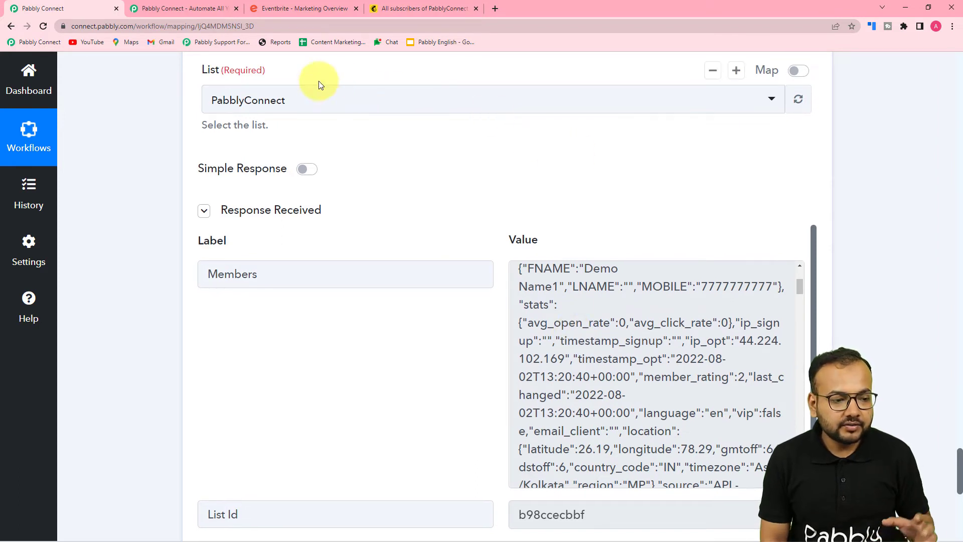
scroll(301, 113, "up", 1)
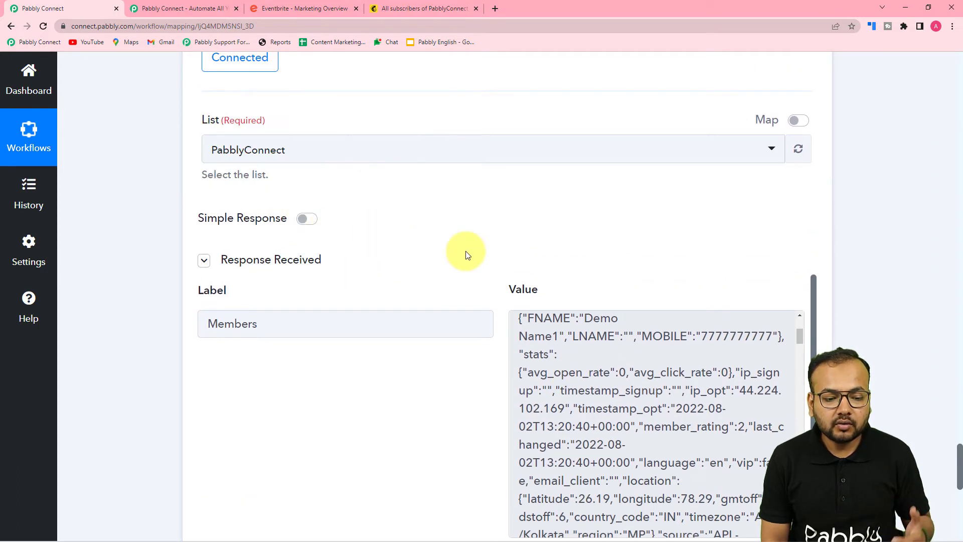
scroll(462, 254, "down", 1)
scroll(599, 340, "down", 3)
scroll(589, 338, "down", 3)
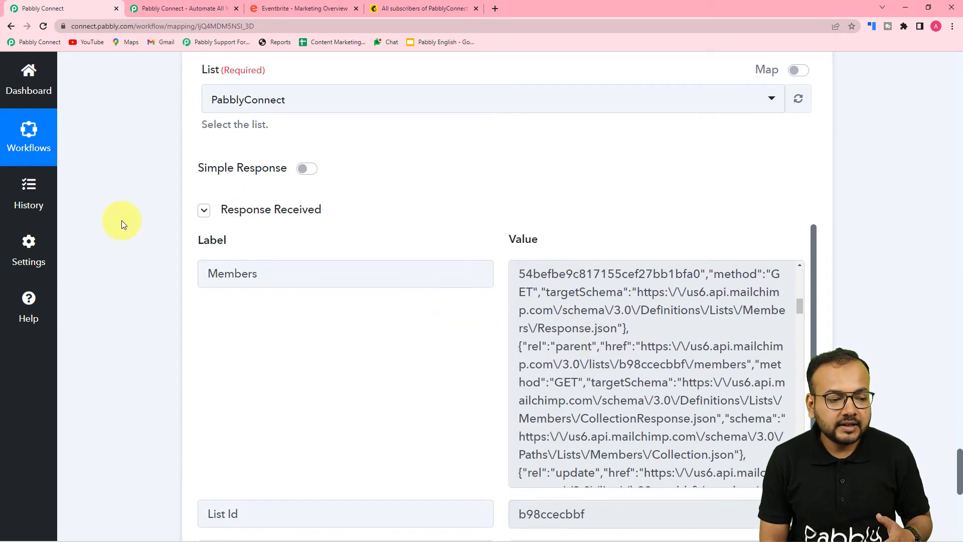
scroll(122, 221, "down", 3)
scroll(125, 221, "down", 2)
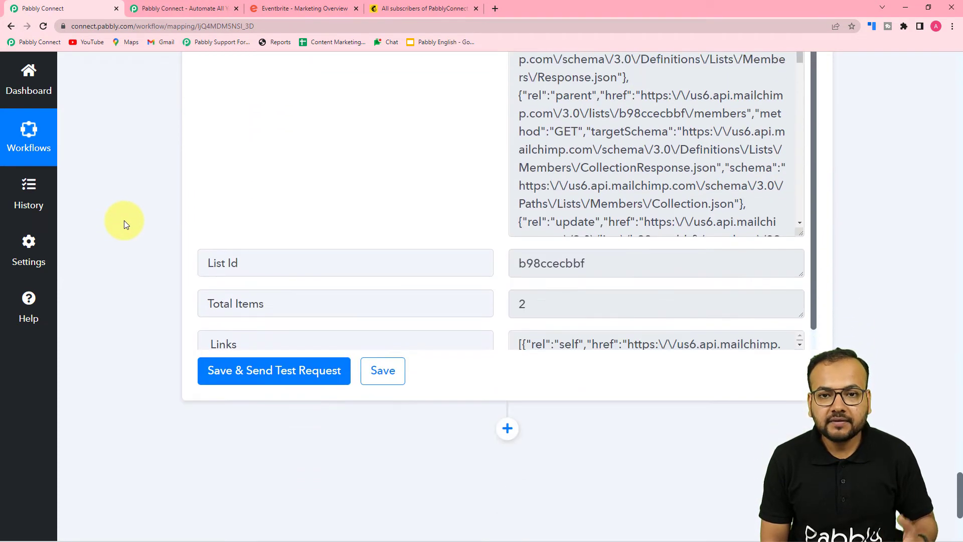
scroll(125, 220, "up", 2)
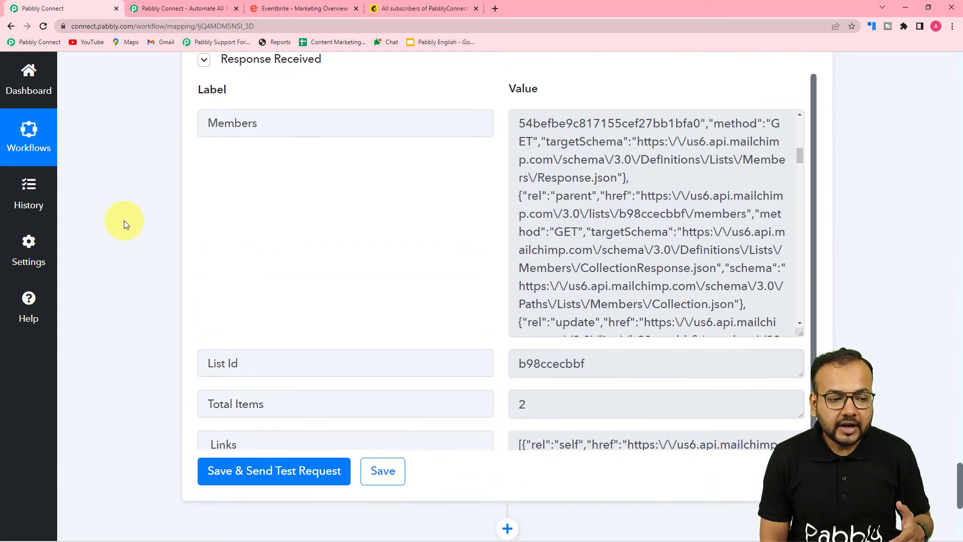
scroll(628, 247, "up", 5)
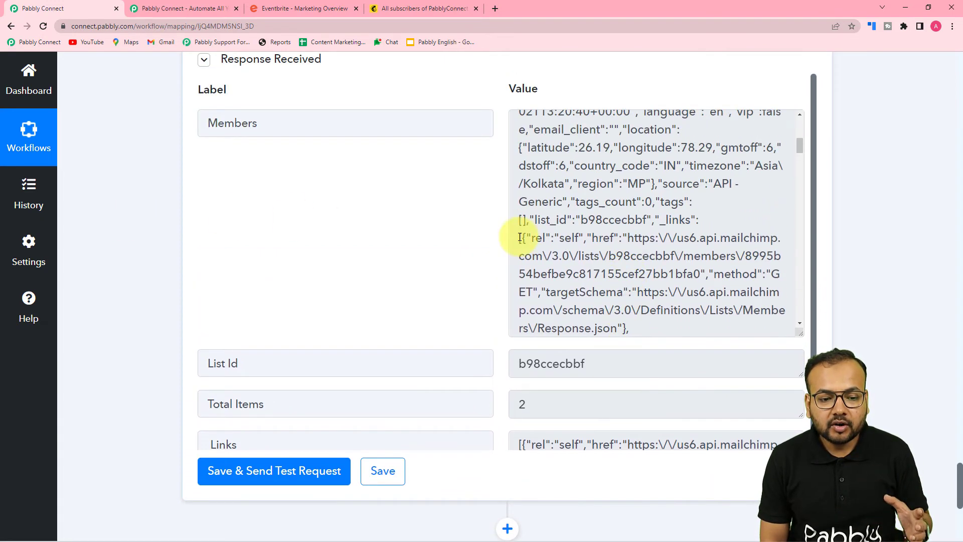
scroll(408, 243, "up", 3)
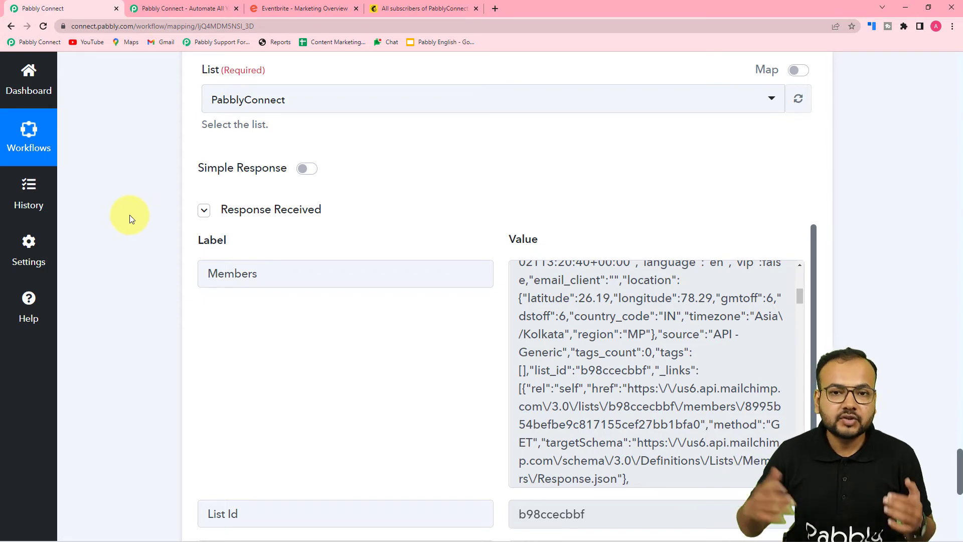
scroll(172, 228, "down", 2)
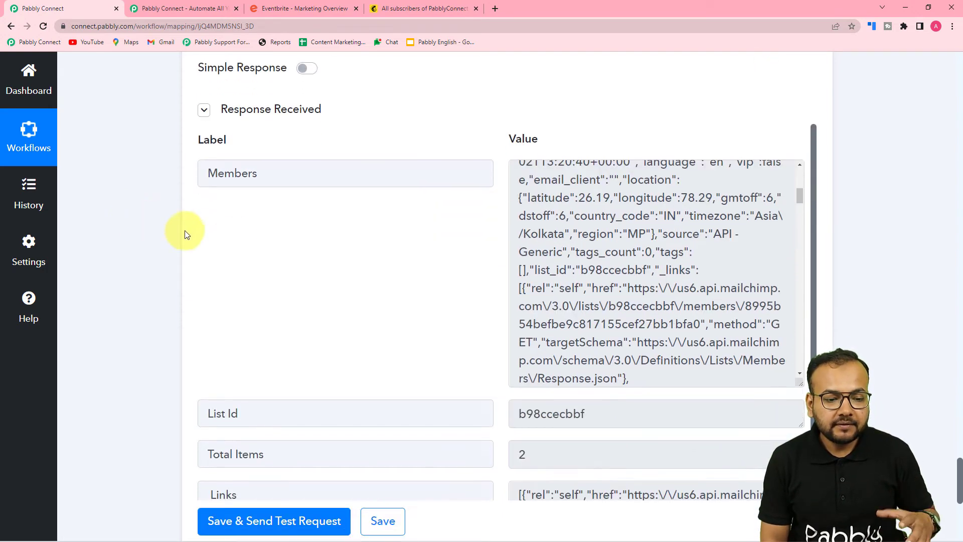
scroll(592, 240, "up", 3)
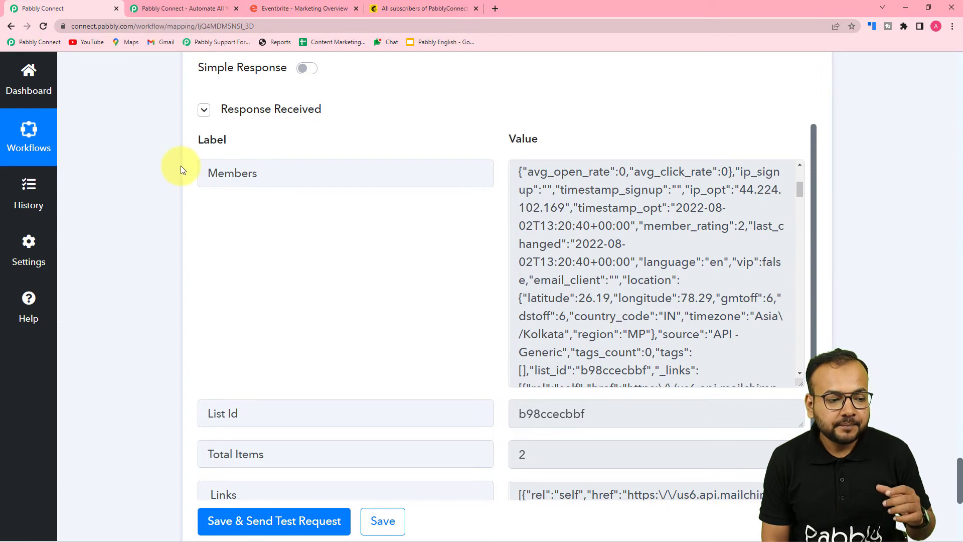
Add a new action step after the MailChimp Get All Members step, using Iterator by Pabbly as its app.
scroll(170, 164, "down", 7)
left_click(507, 228)
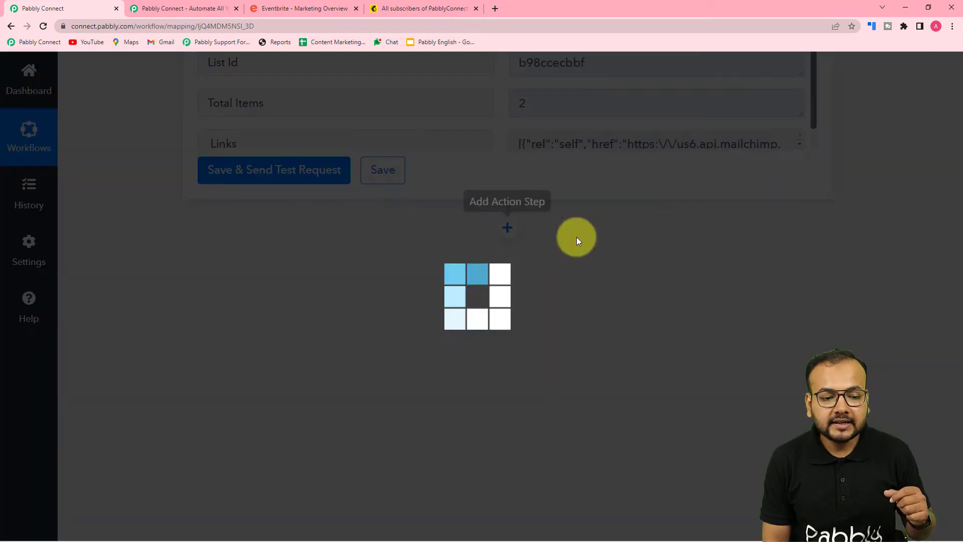
scroll(566, 237, "down", 3)
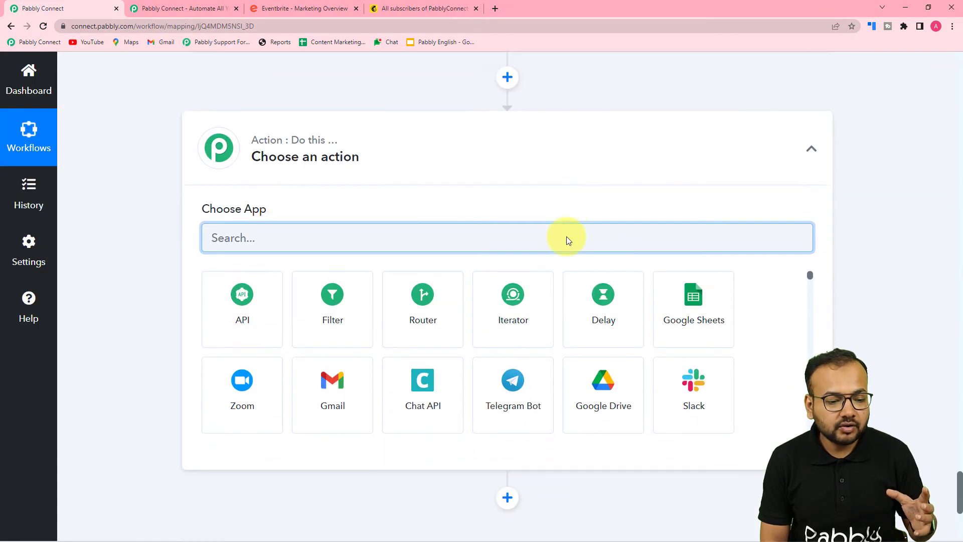
left_click(522, 305)
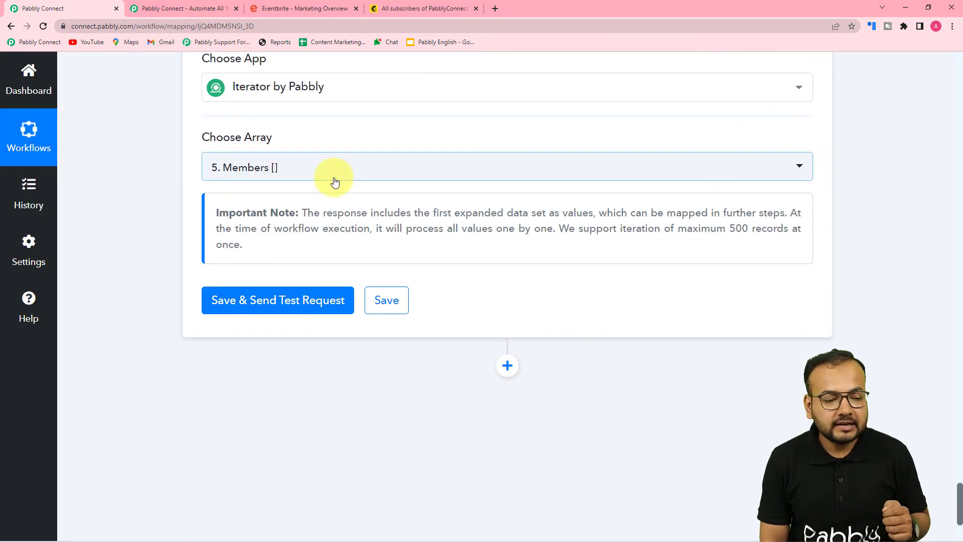
Choose 5. Members [] as the Iterator's array, then save the step and send a test request.
left_click(323, 173)
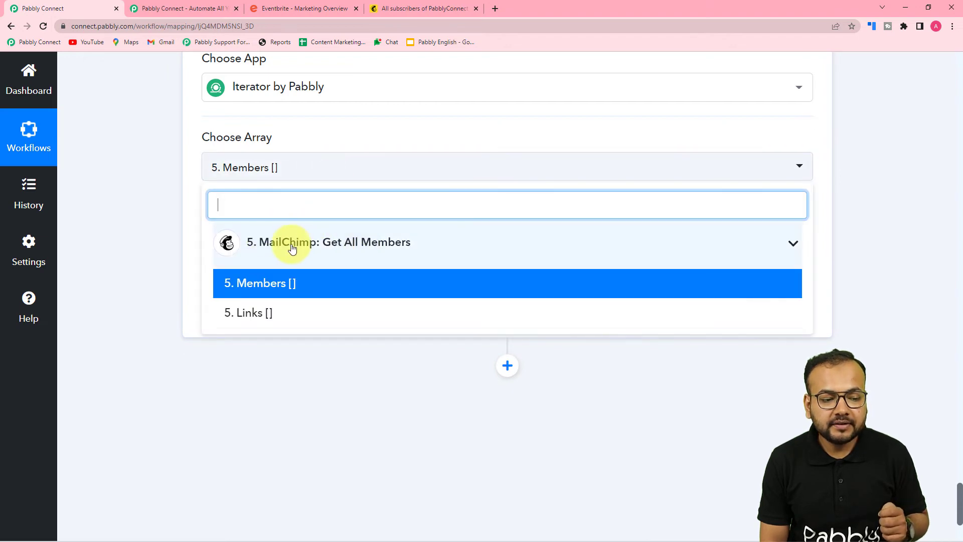
left_click(267, 285)
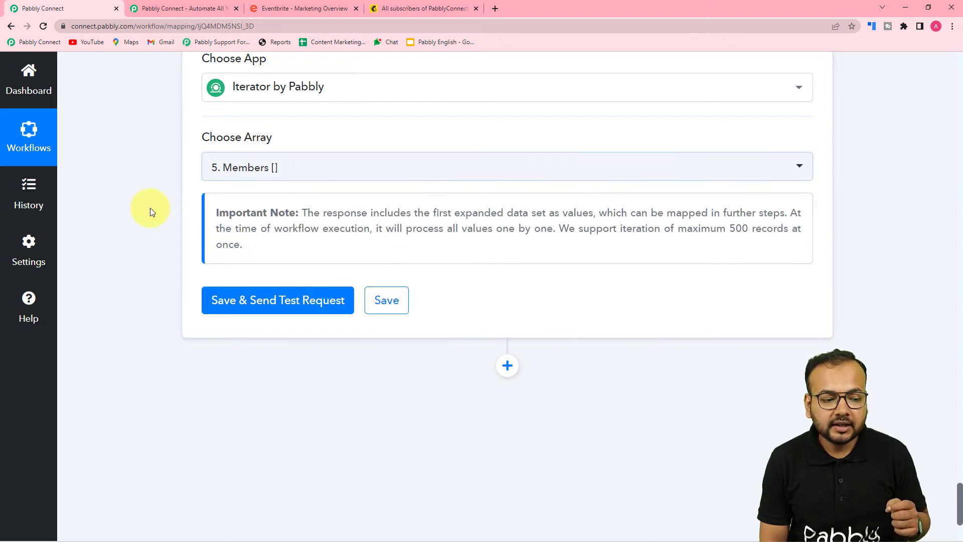
left_click(241, 307)
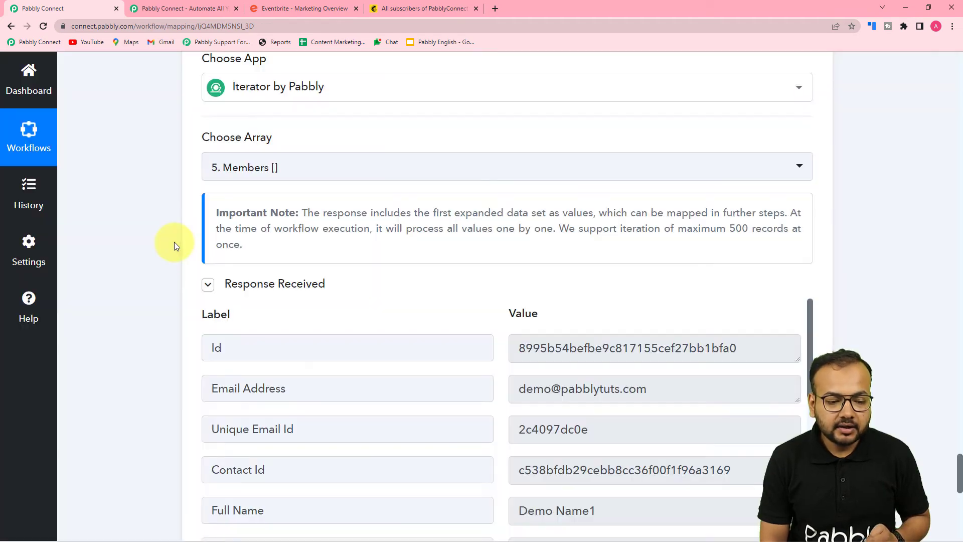
Compare the Iterator's response with the contacts in the Mailchimp audience, and examine the remaining member fields in Pabbly Connect.
scroll(173, 242, "down", 3)
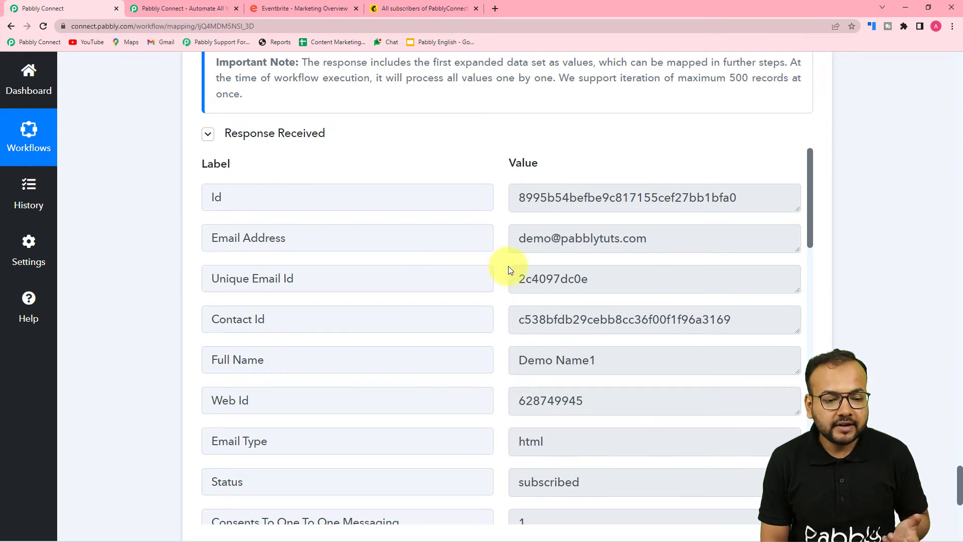
left_click(423, 6)
scroll(393, 262, "down", 3)
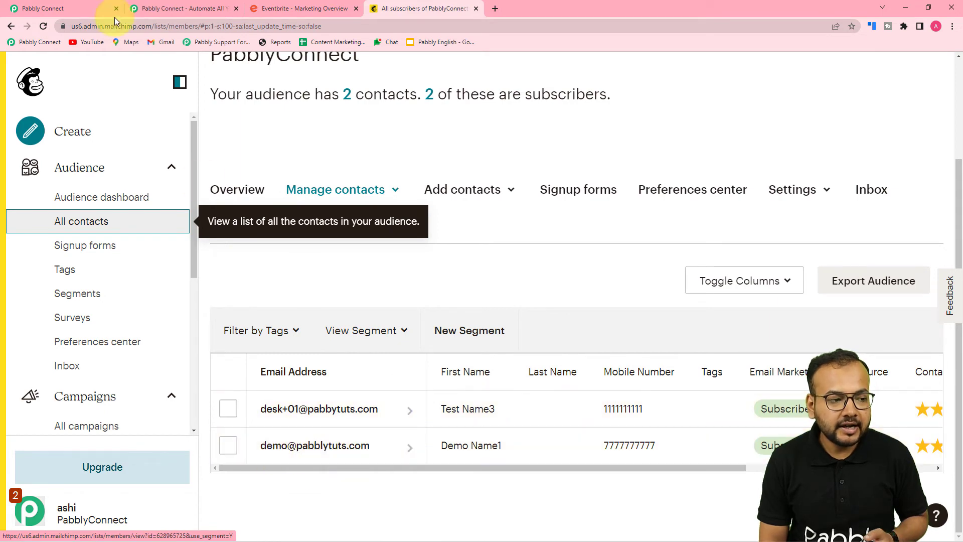
left_click(87, 7)
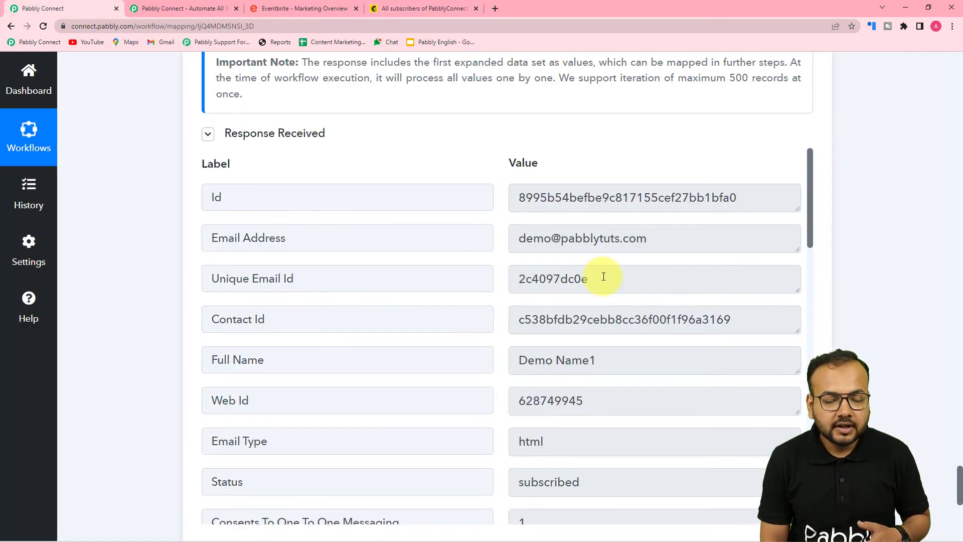
scroll(603, 276, "down", 3)
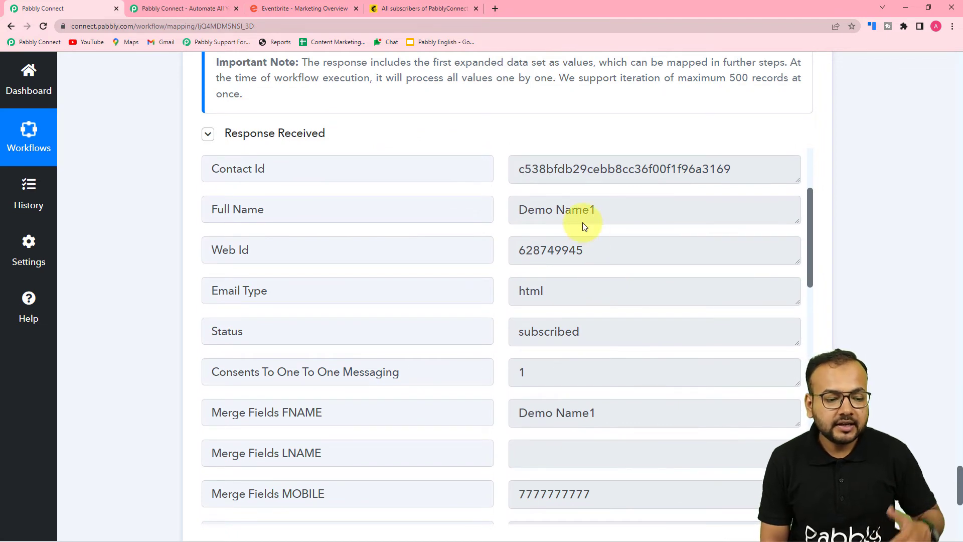
scroll(583, 221, "down", 9)
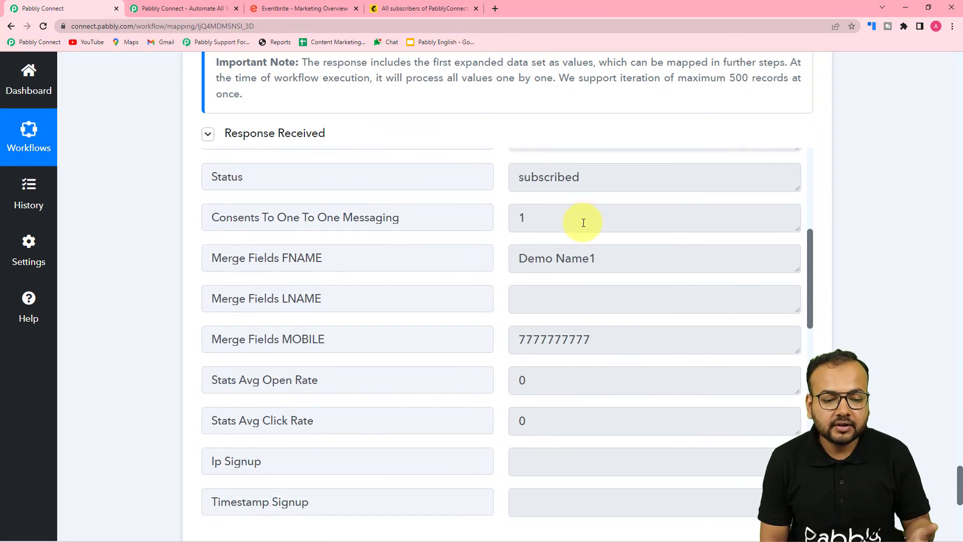
scroll(147, 243, "down", 8)
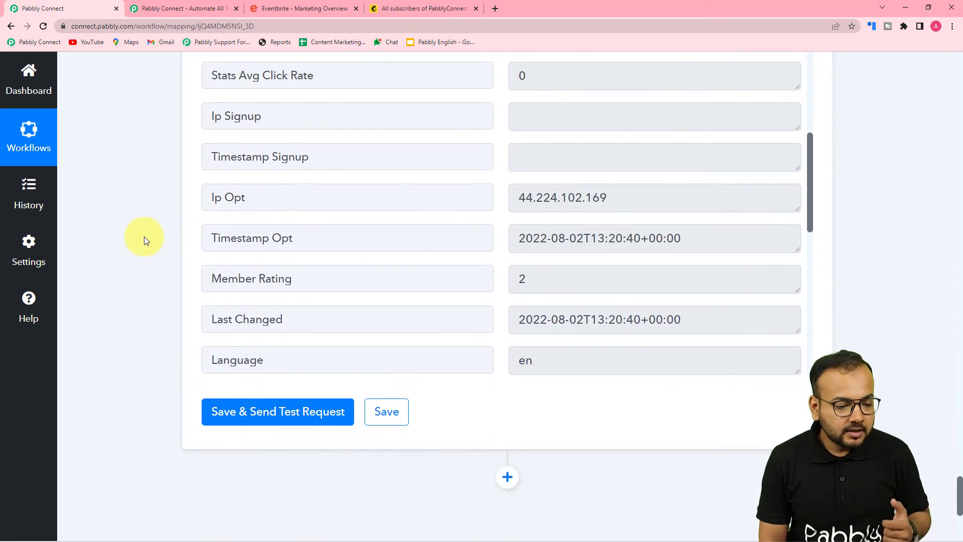
Add an action step after the Iterator with Gmail as the app and Send Email as the action event.
scroll(266, 334, "down", 1)
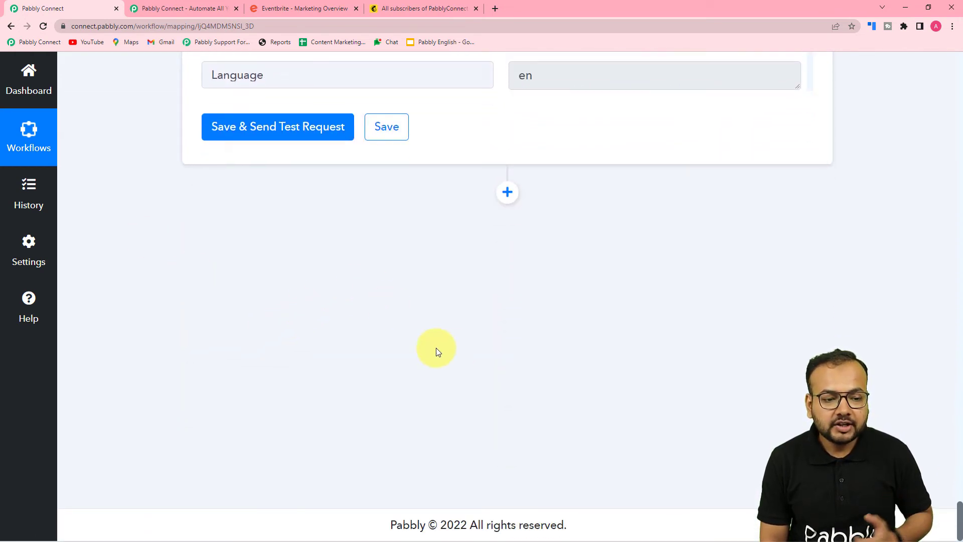
left_click(507, 191)
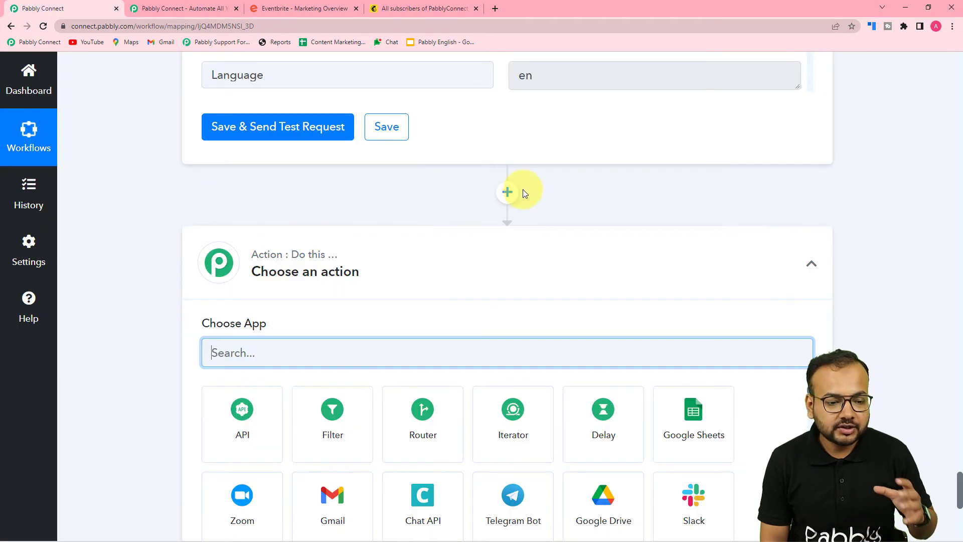
scroll(412, 224, "down", 3)
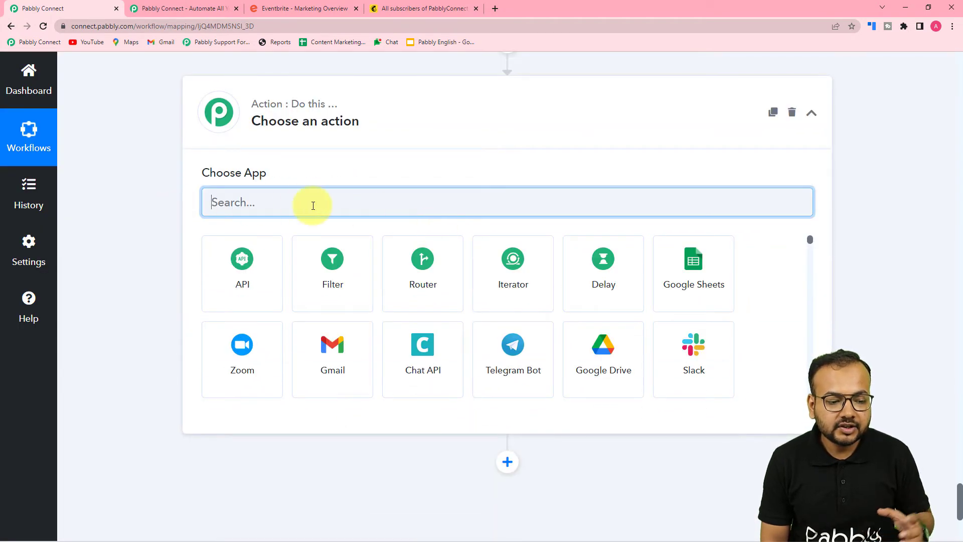
left_click(321, 362)
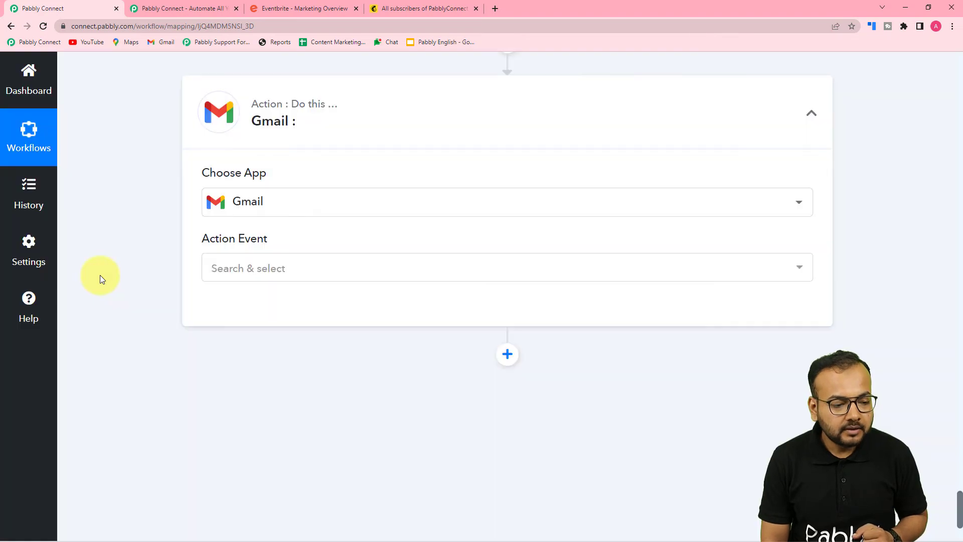
scroll(110, 280, "down", 2)
left_click(270, 217)
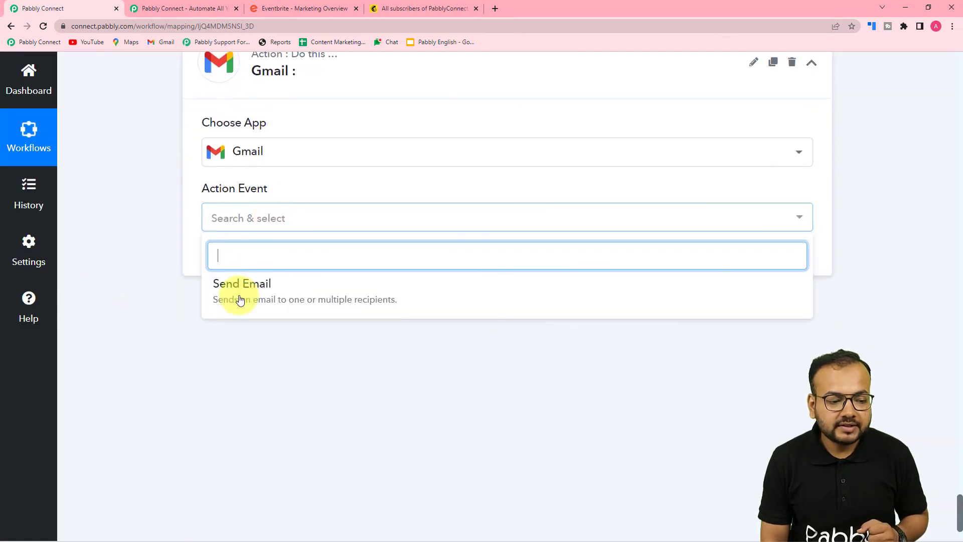
left_click(236, 301)
Add a new Gmail connection by choosing the Google account and granting Pabbly Connect access to it.
left_click(234, 260)
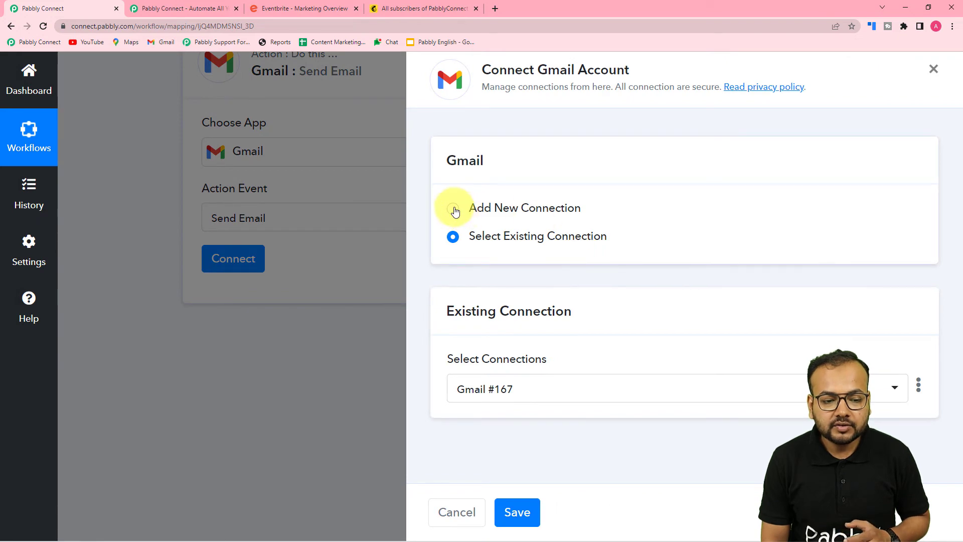
left_click(453, 210)
left_click(492, 368)
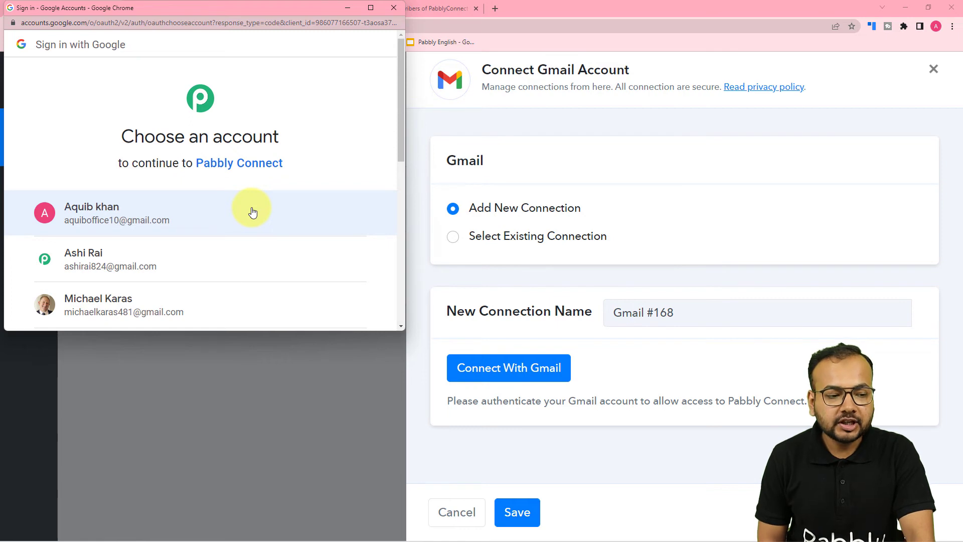
left_click(155, 258)
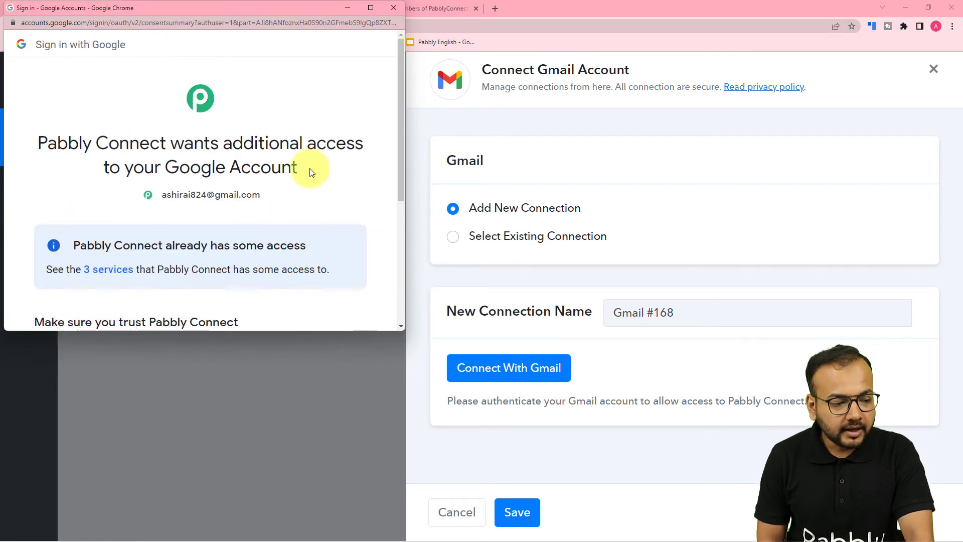
scroll(222, 155, "down", 3)
scroll(222, 155, "down", 2)
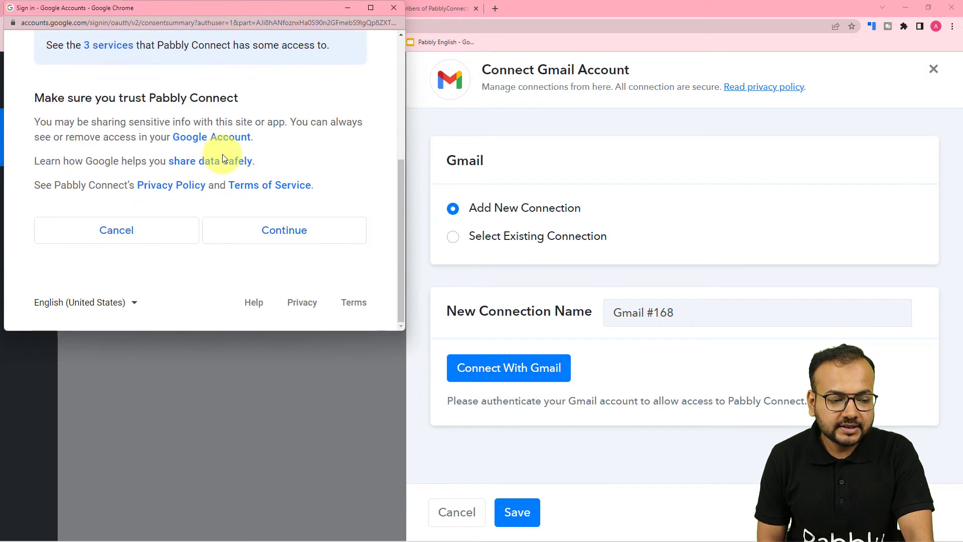
left_click(258, 230)
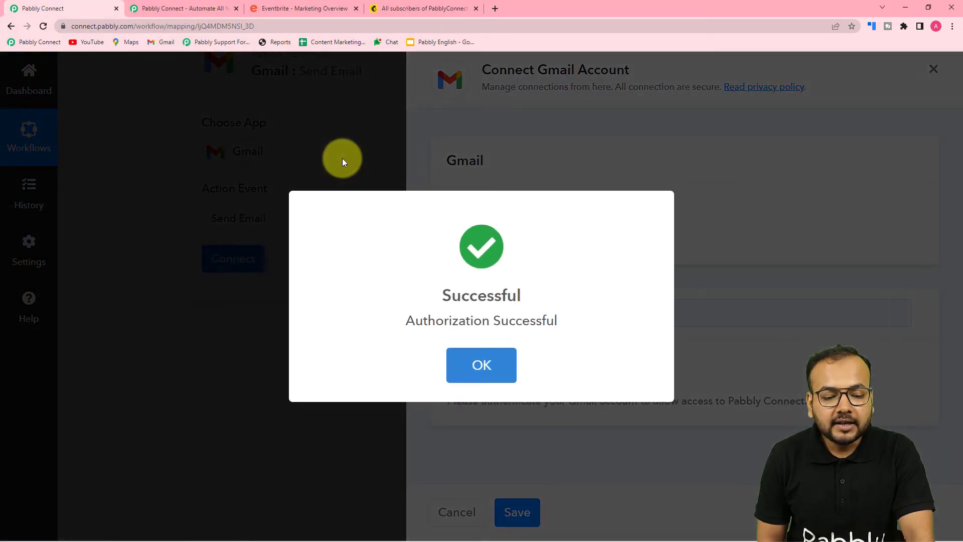
Review the Iterator's received response for the Email Address field, and return to the Gmail step's recipient settings.
scroll(343, 162, "down", 5)
scroll(341, 158, "up", 1)
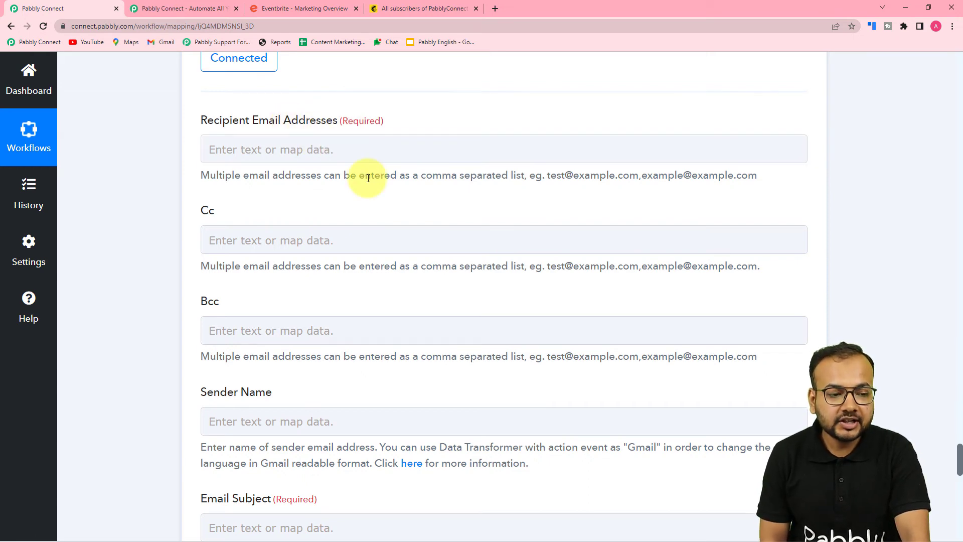
scroll(367, 177, "up", 4)
scroll(368, 178, "up", 10)
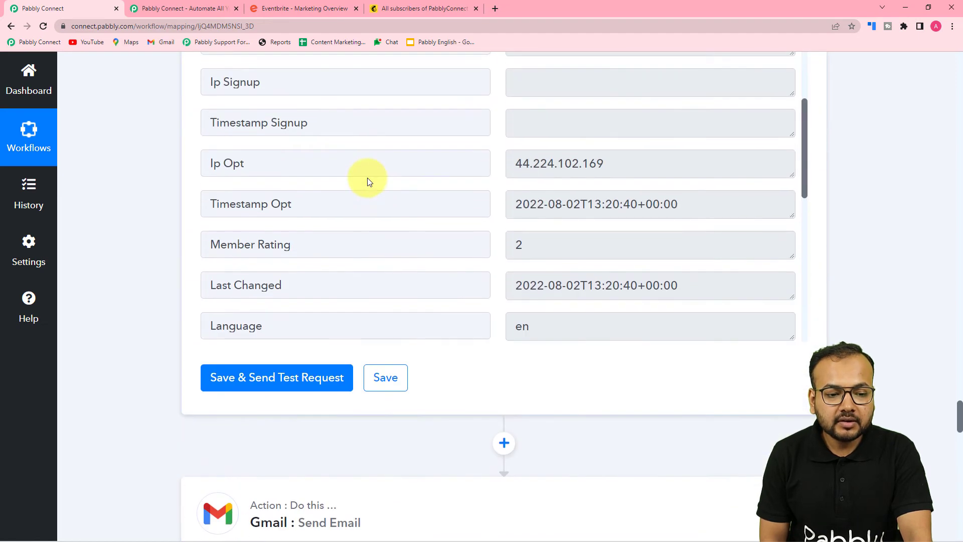
scroll(367, 178, "up", 3)
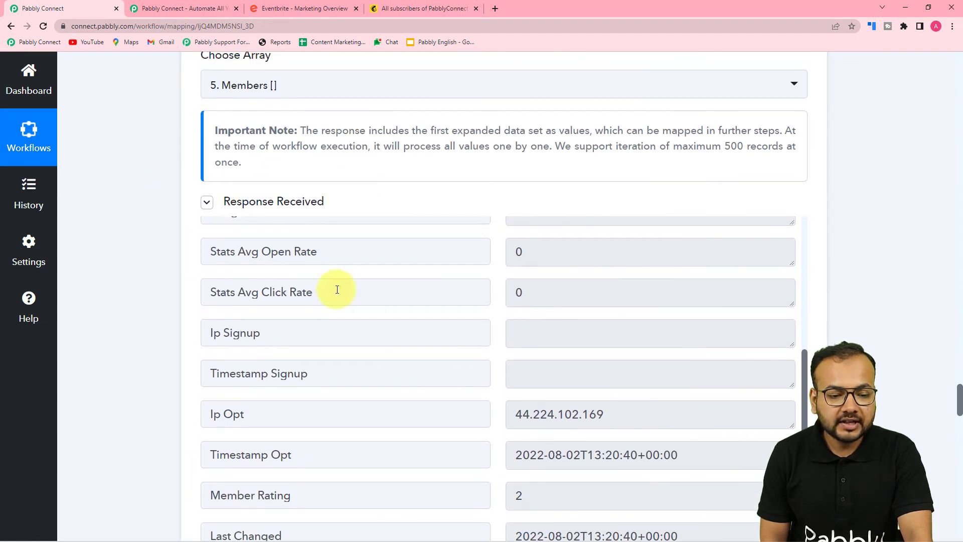
scroll(301, 287, "up", 12)
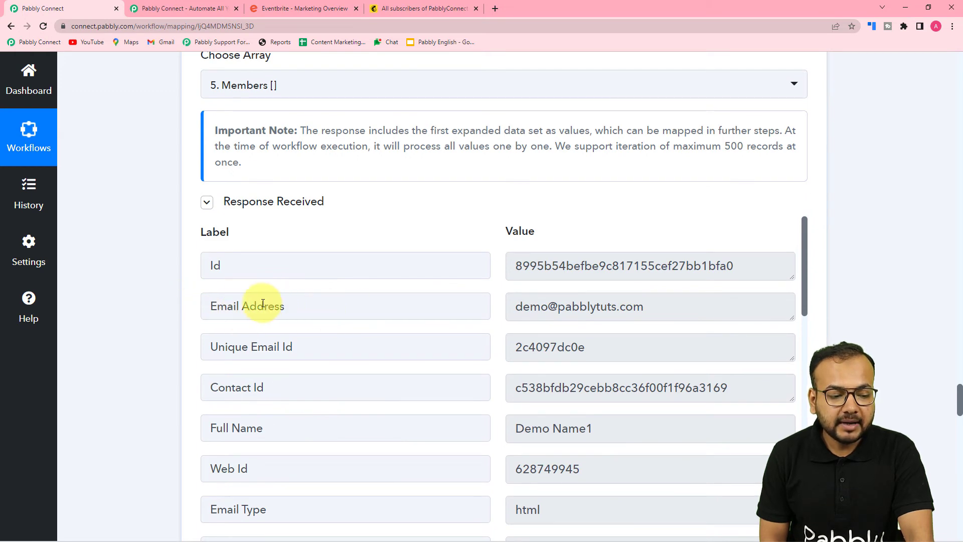
scroll(213, 295, "up", 4)
scroll(165, 210, "down", 6)
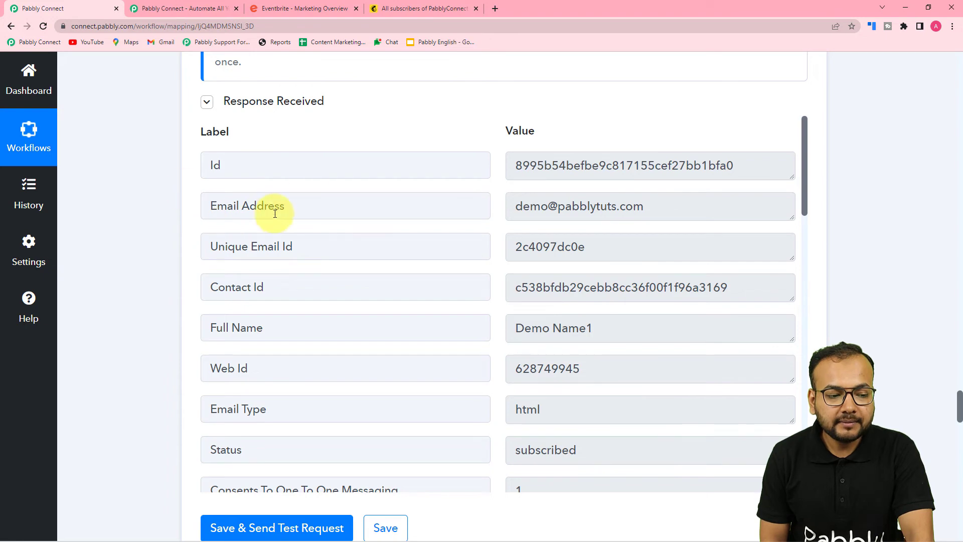
scroll(129, 206, "down", 10)
scroll(128, 209, "down", 5)
Map the Iterator's Email Address value into the Gmail step's Recipient Email Addresses field.
left_click(241, 203)
left_click(262, 202)
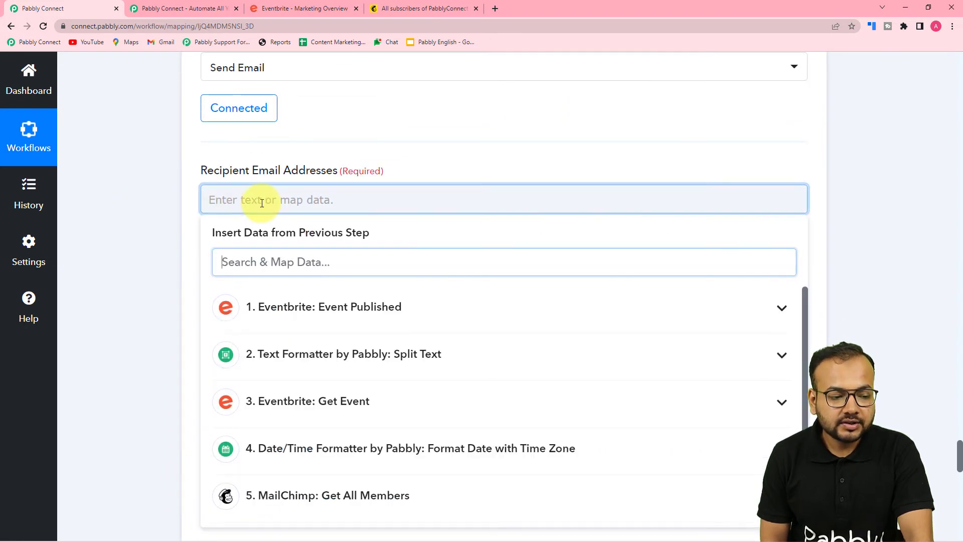
scroll(299, 369, "down", 1)
scroll(379, 430, "down", 5)
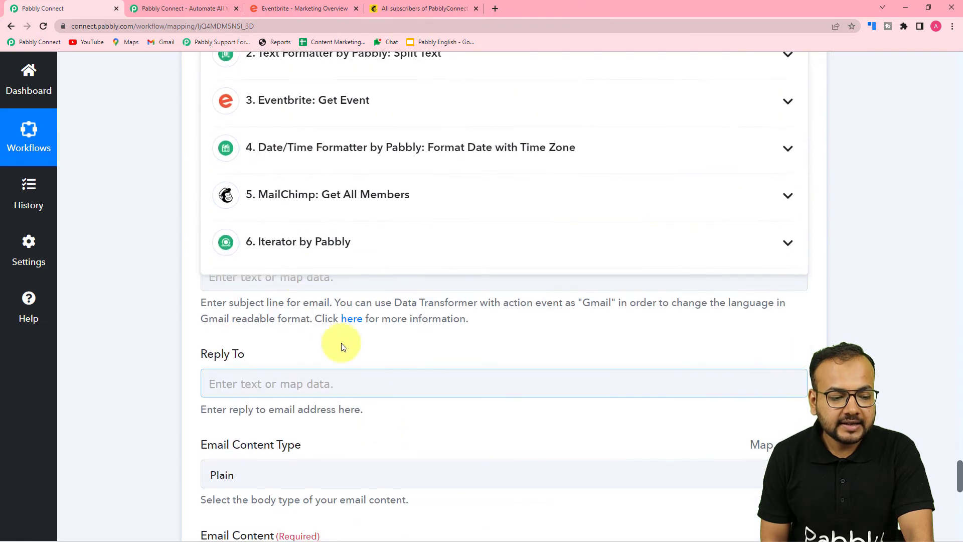
scroll(279, 254, "up", 6)
scroll(319, 393, "down", 6)
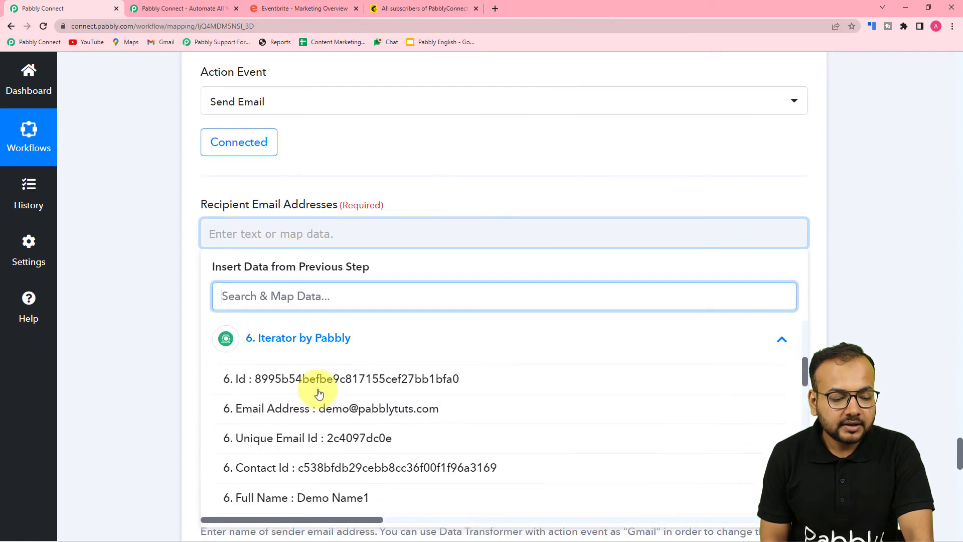
scroll(318, 398, "up", 2)
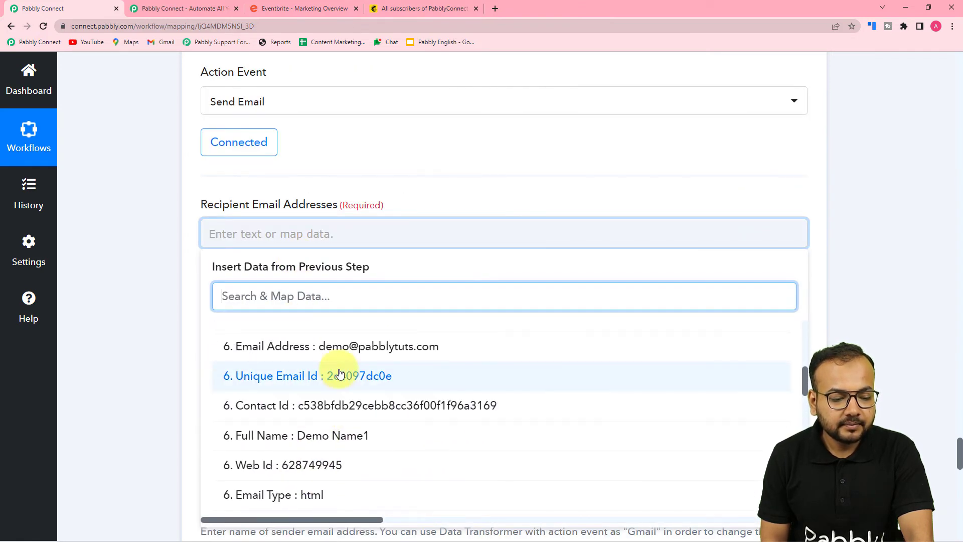
left_click(333, 346)
Set the email's Sender Name to Team Pabbly, leaving Cc and Bcc empty.
scroll(134, 245, "down", 4)
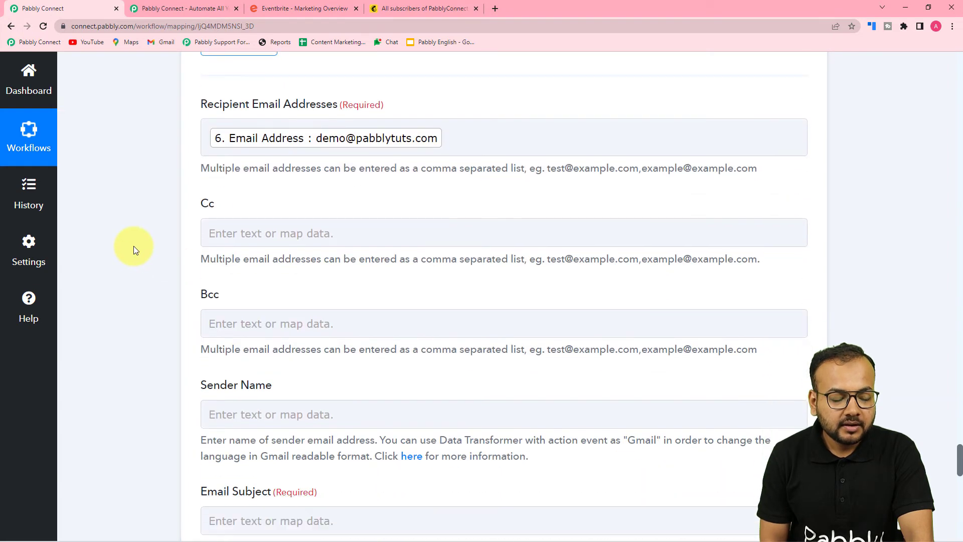
scroll(107, 163, "down", 2)
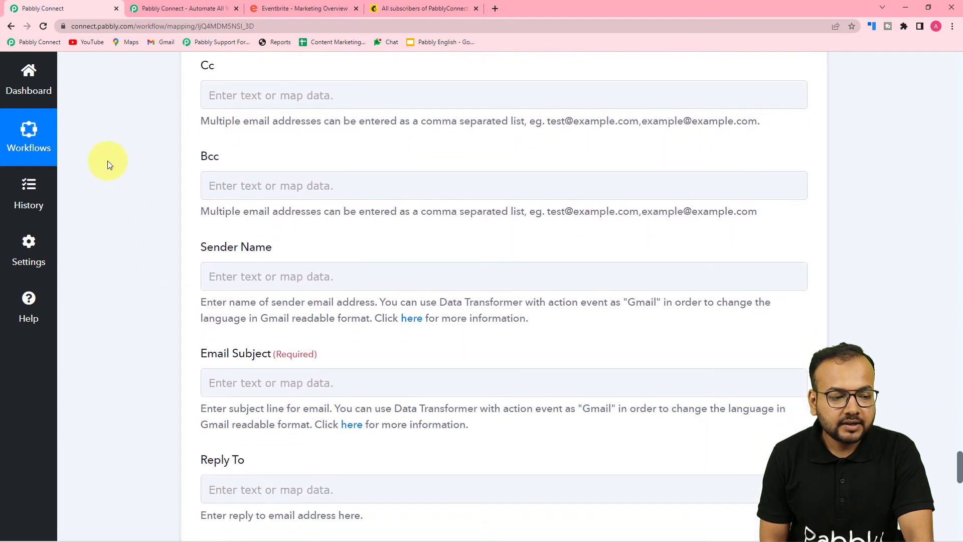
scroll(195, 163, "down", 3)
scroll(240, 159, "up", 2)
left_click(298, 167)
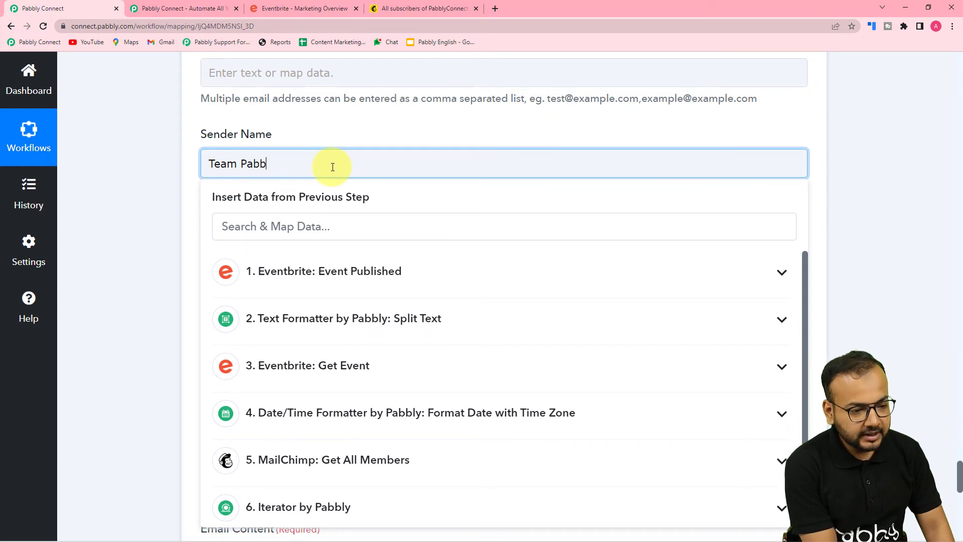
left_click(161, 151)
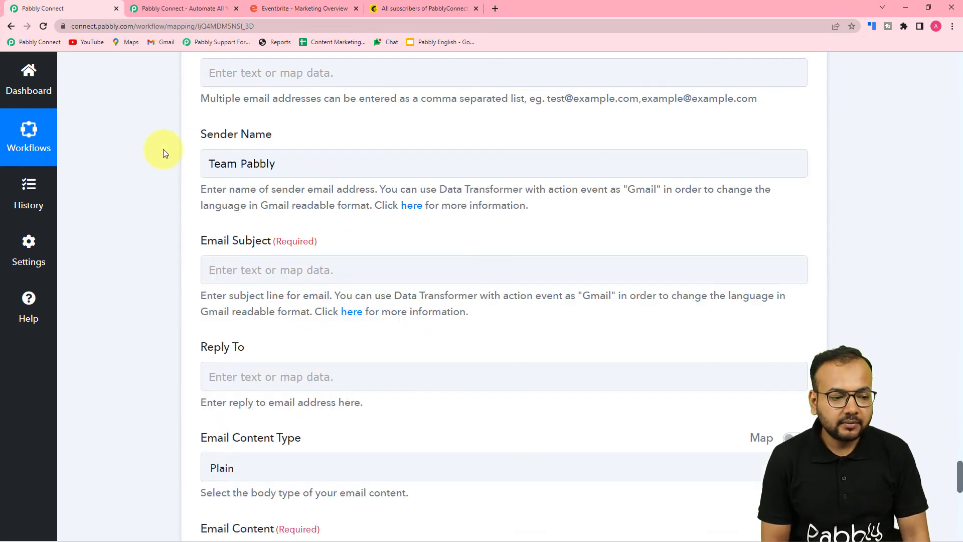
Review the Eventbrite Get Event response for the event name and description fields usable in the email.
scroll(301, 166, "down", 2)
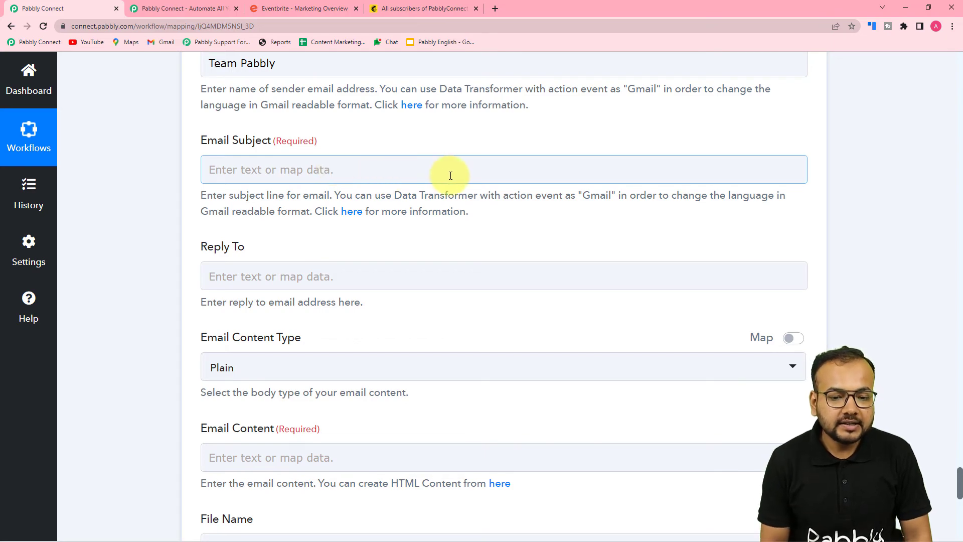
scroll(400, 172, "up", 10)
left_click_drag(958, 441, 959, 186)
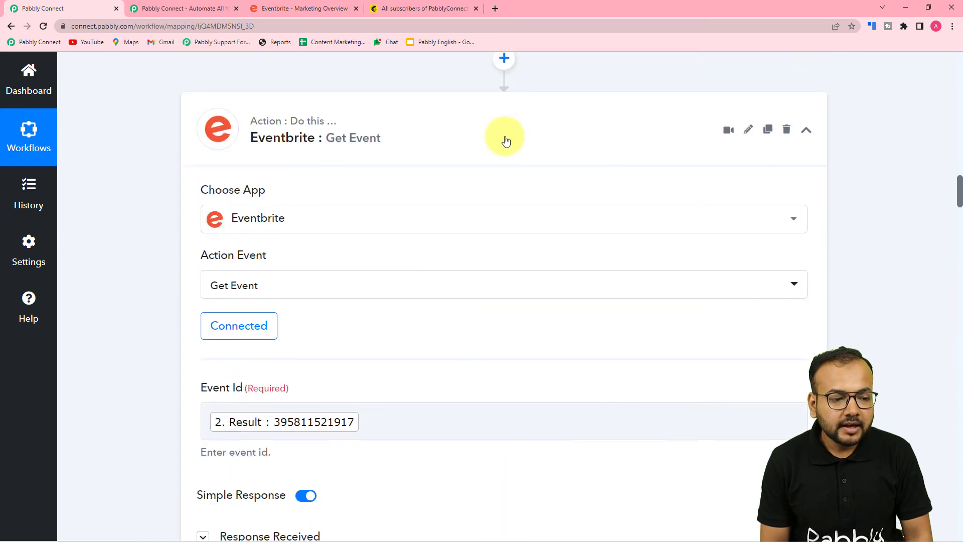
scroll(362, 152, "up", 3)
scroll(153, 159, "down", 10)
scroll(262, 247, "down", 2)
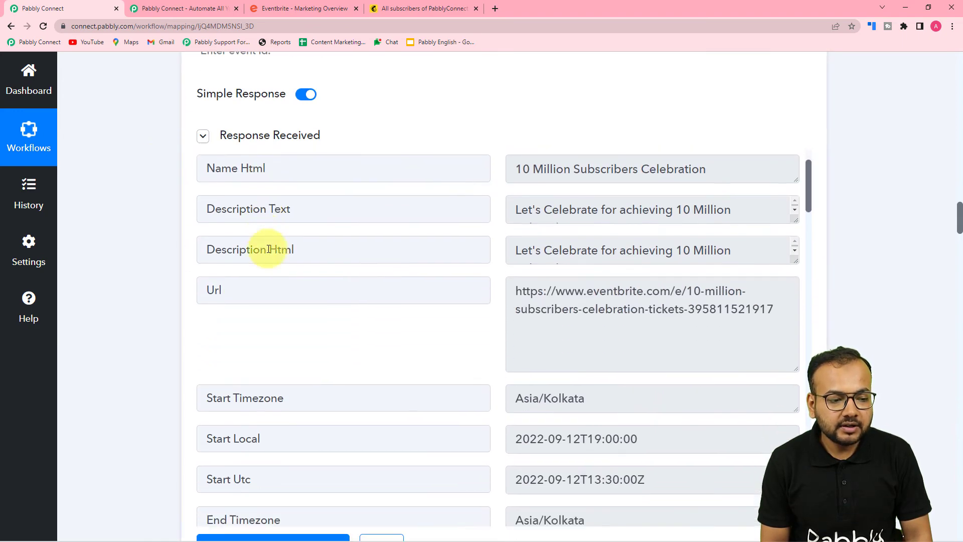
scroll(280, 215, "up", 2)
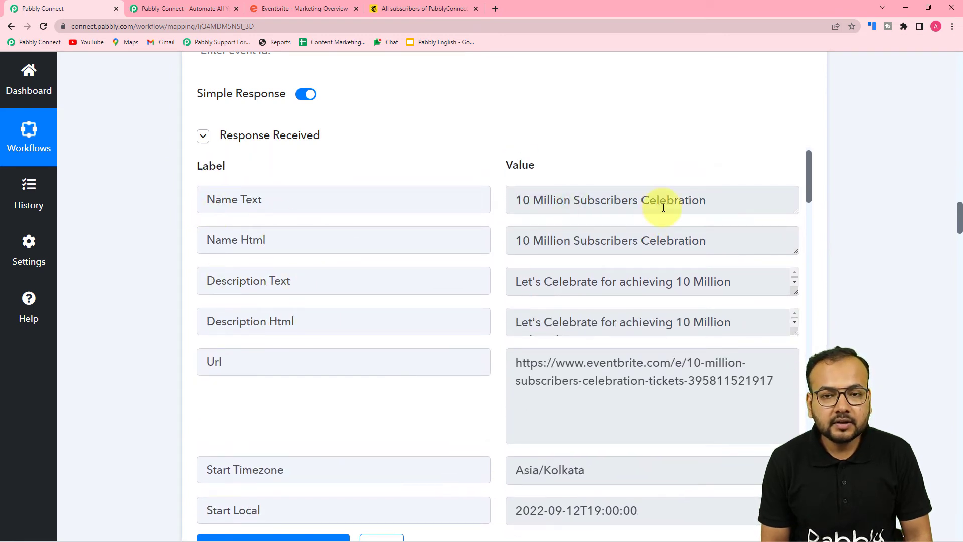
Map the Description Text value from Eventbrite: Get Event into the Gmail step's Email Subject.
left_click_drag(959, 213, 931, 442)
scroll(491, 224, "down", 10)
scroll(168, 200, "down", 4)
scroll(276, 133, "up", 1)
left_click(273, 109)
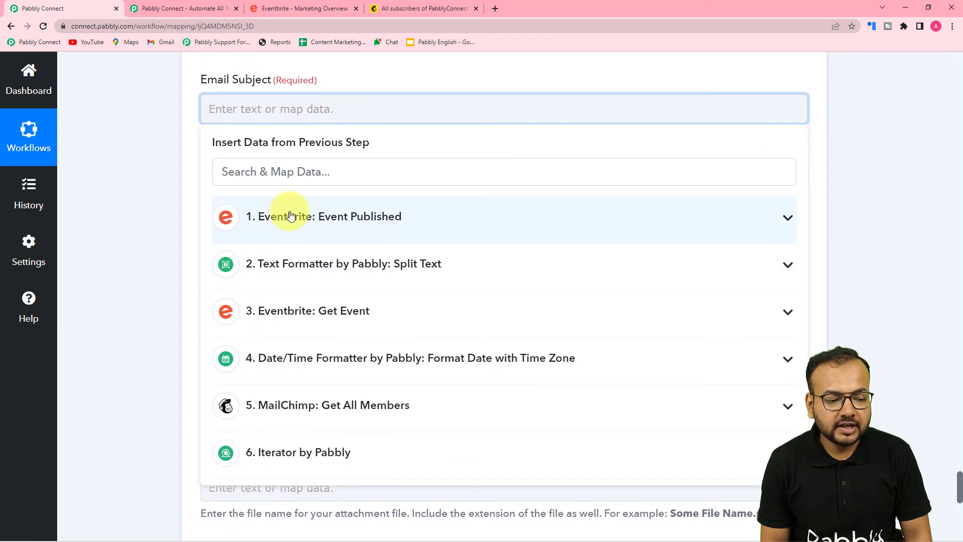
left_click(335, 316)
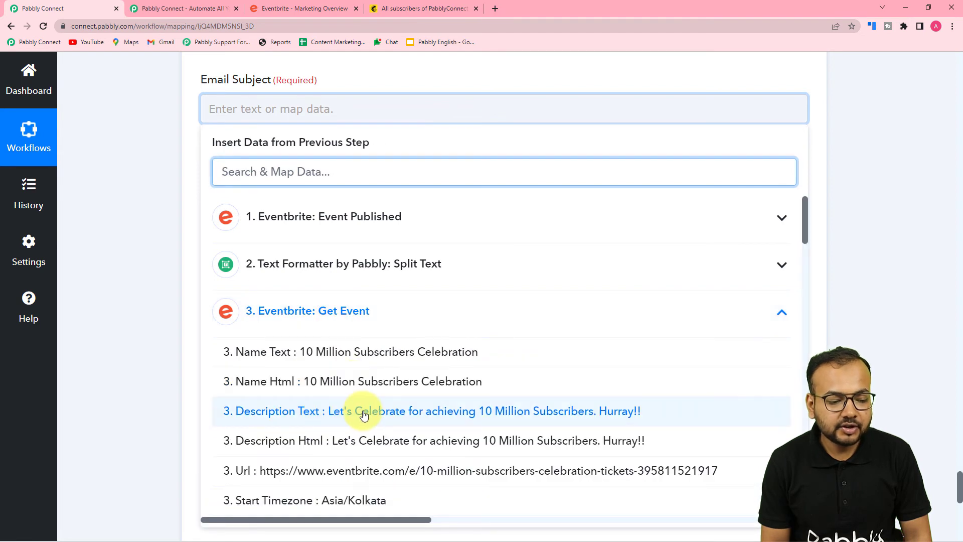
left_click(344, 411)
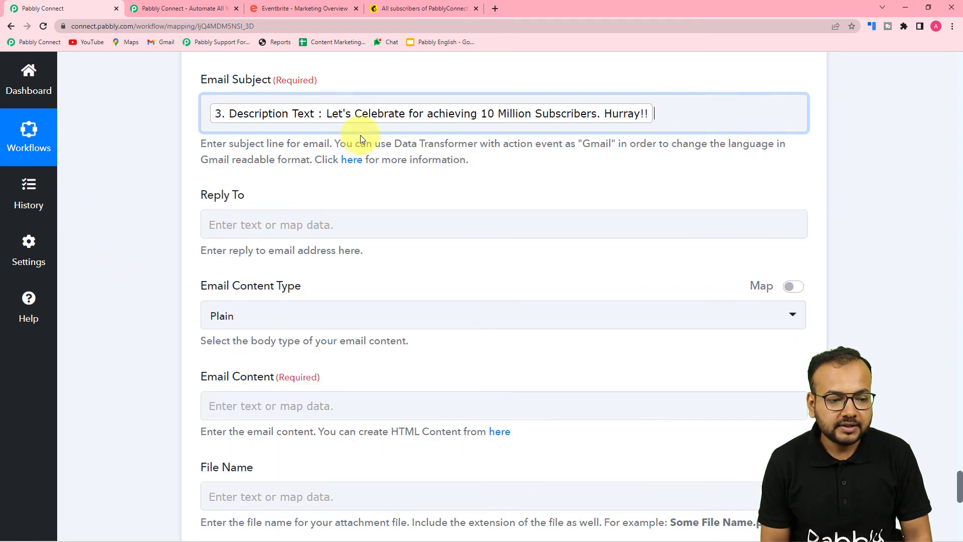
Fill the Email Content with the plain-text dinner invitation, from "Dear Mr. / Mrs." through the "Team Pabbly" sign-off, leaving Reply To empty.
scroll(202, 151, "down", 3)
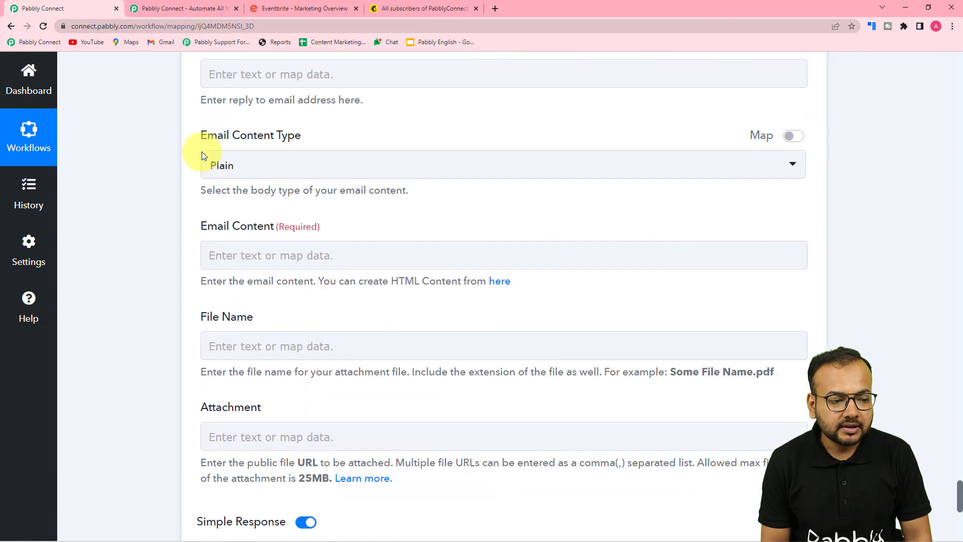
scroll(266, 128, "down", 1)
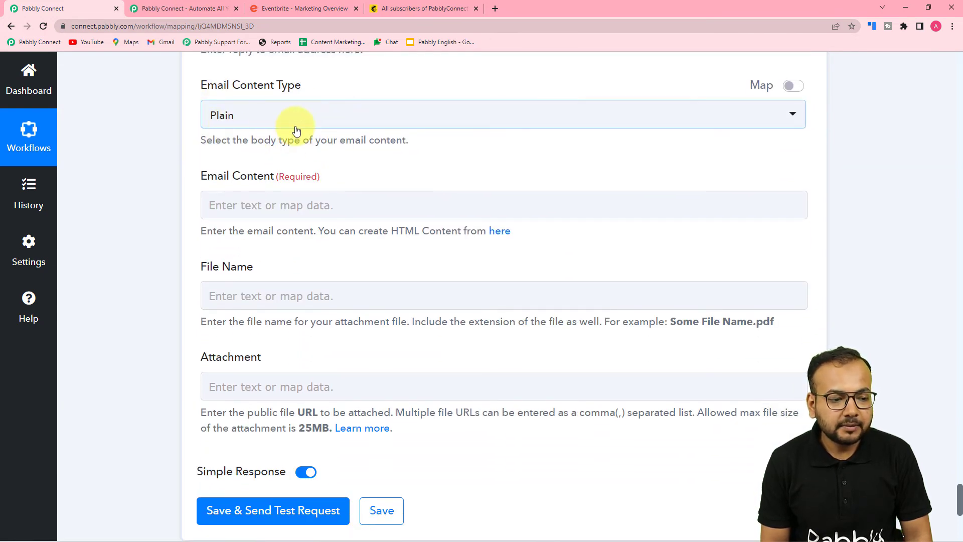
scroll(227, 183, "down", 3)
scroll(226, 185, "up", 2)
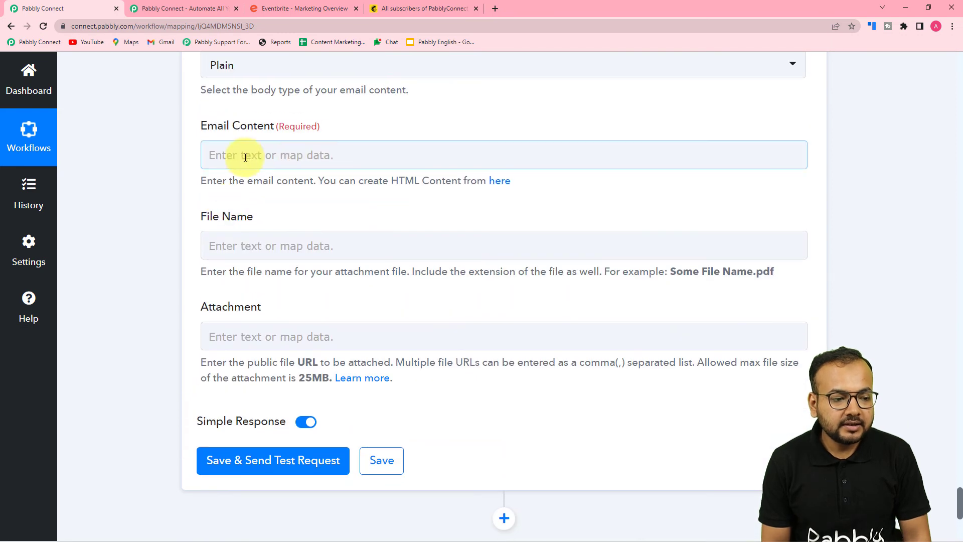
left_click(282, 159)
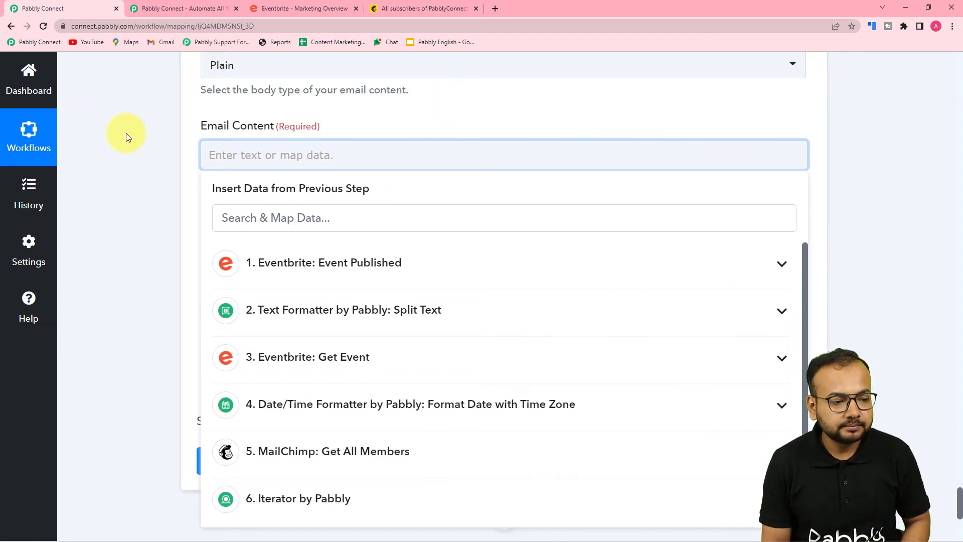
type("Dear Mr. / Mrs.  I would like to invite you to join us for dinner on  in the evening as we celebrate our. The party will be an informal gathering. This means that you can come in any attire you are comfortable with.  Please confirm your arrival by registering throught this Link:  I hope to see you in our simple dinner party with the rest of our friends. We are looking forward to meeting you at. Thanks and regards, Team Pabbly")
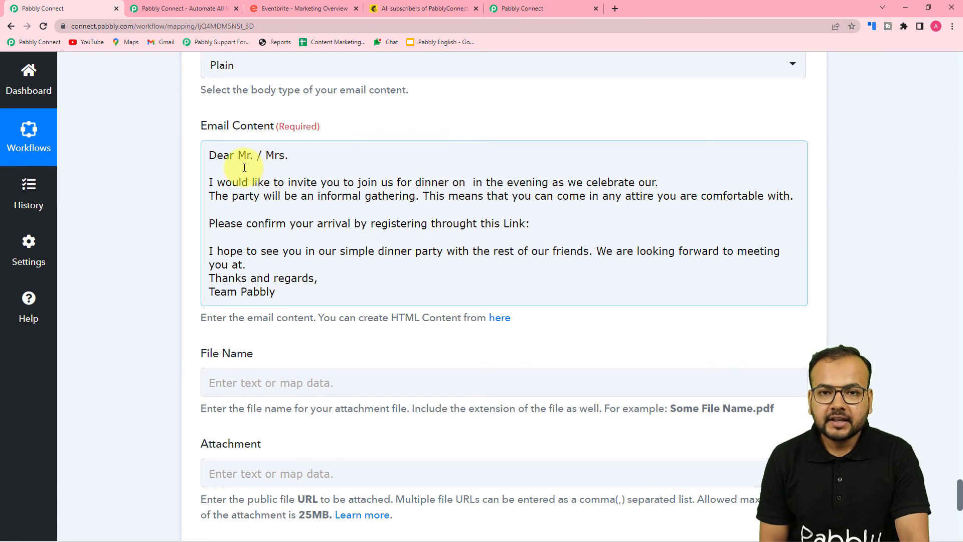
left_click(173, 173)
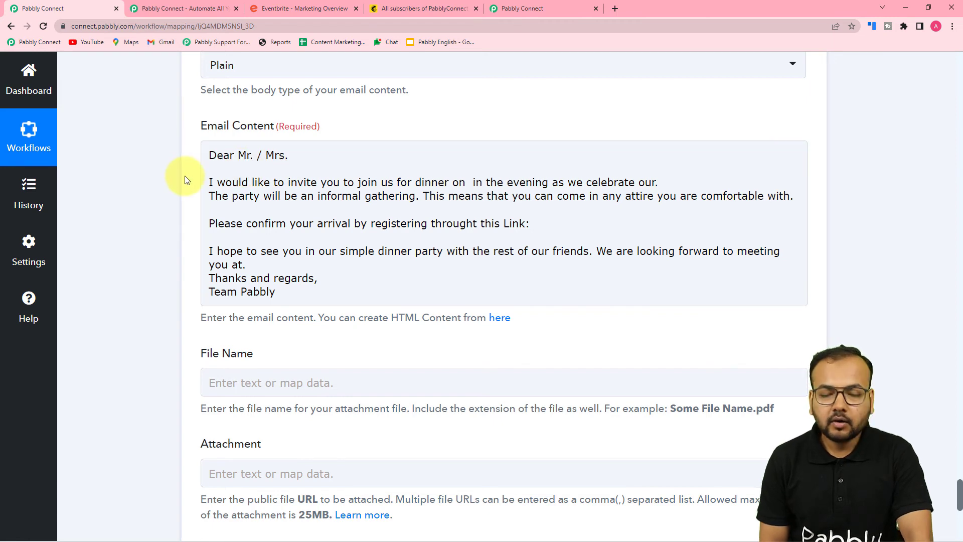
left_click(206, 174)
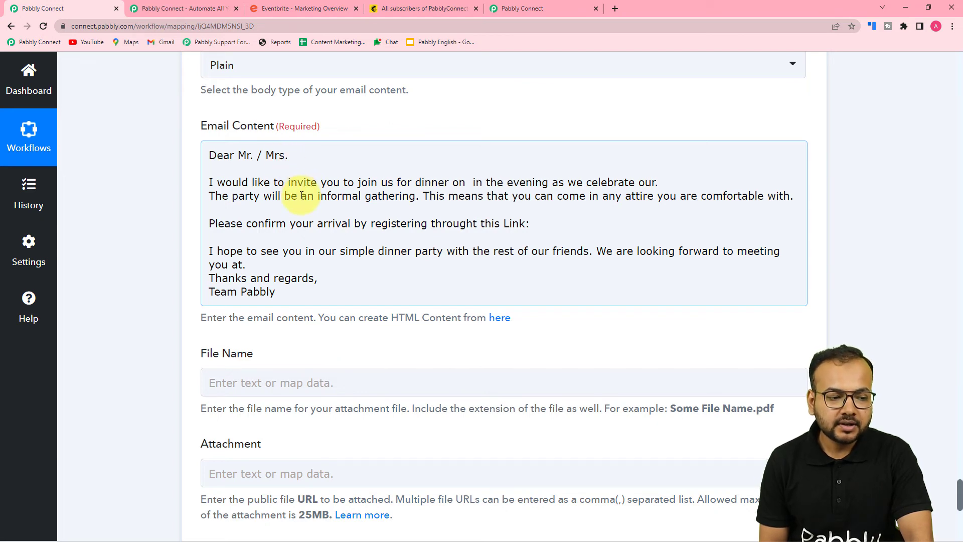
Map the Iterator's Full Name value after "Dear Mr. / Mrs." in the email content.
left_click(291, 159)
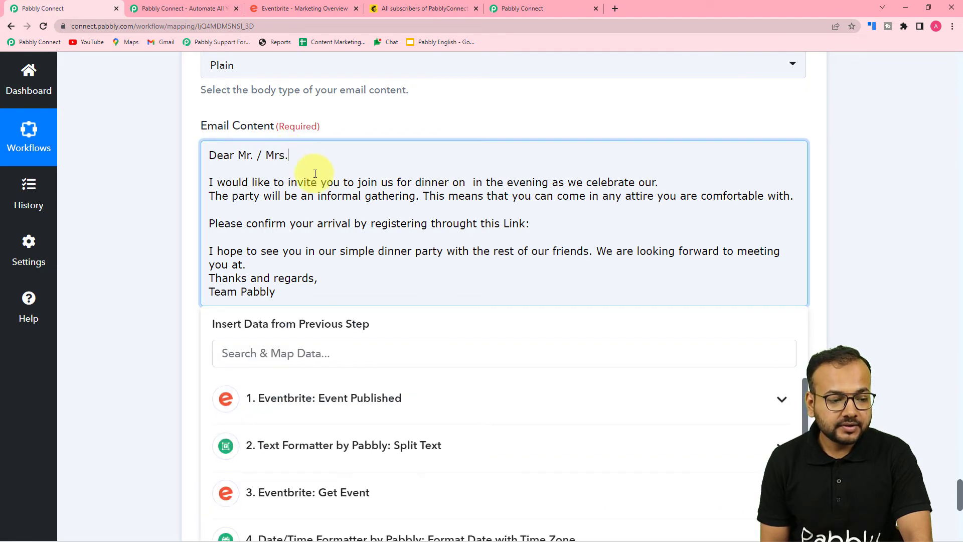
scroll(320, 274, "down", 2)
scroll(320, 274, "down", 2)
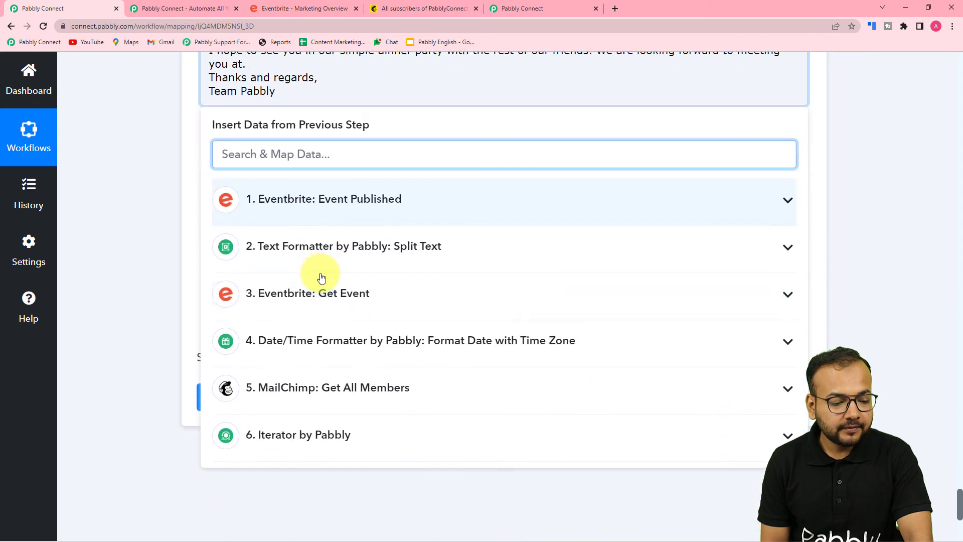
scroll(316, 377, "down", 2)
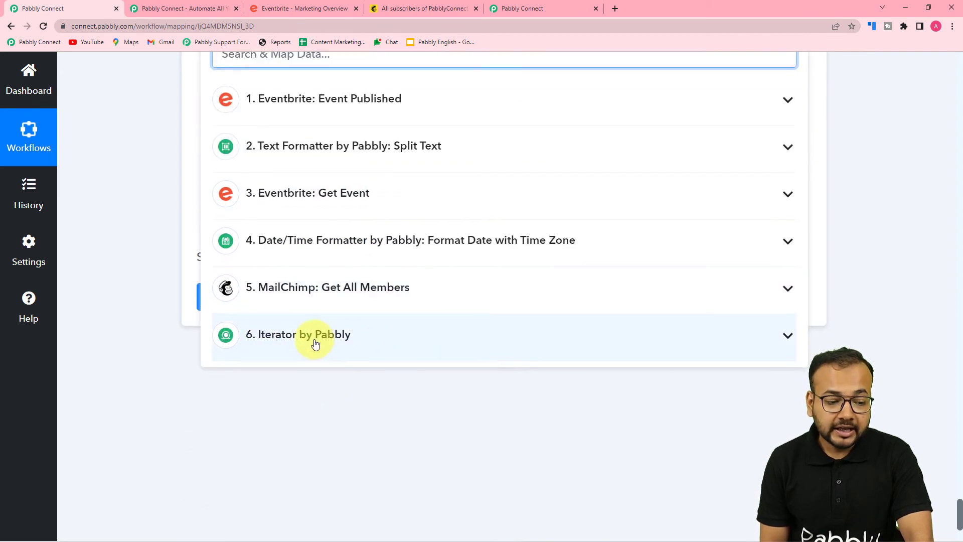
left_click(314, 345)
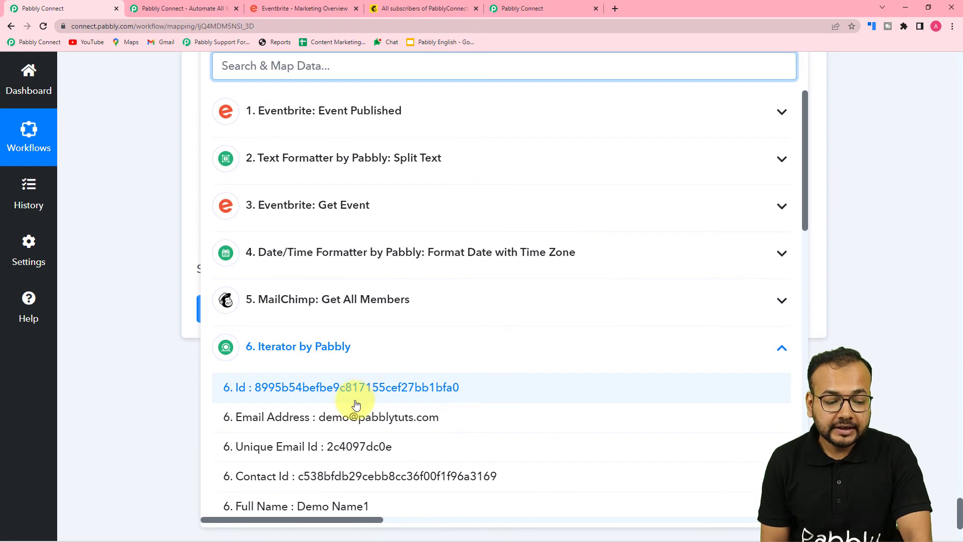
scroll(354, 402, "down", 2)
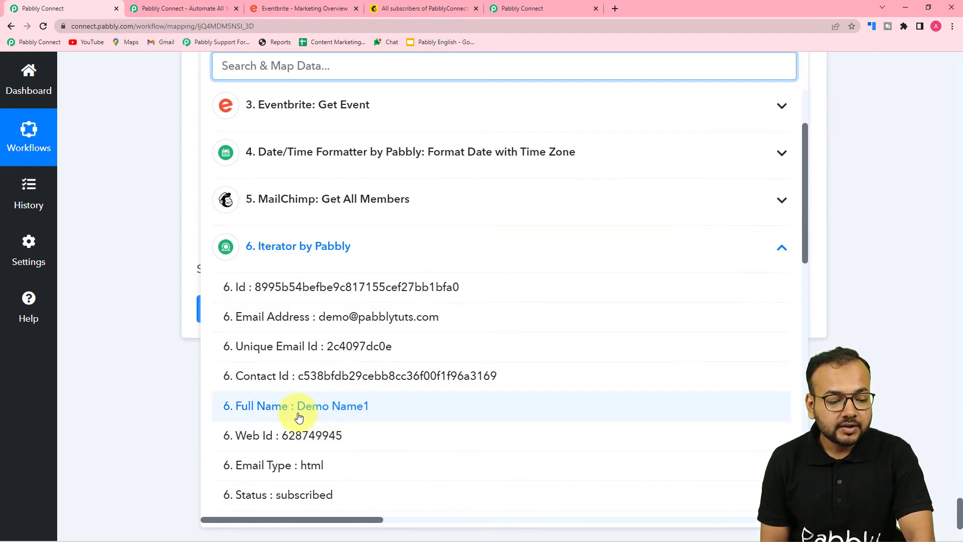
left_click(332, 408)
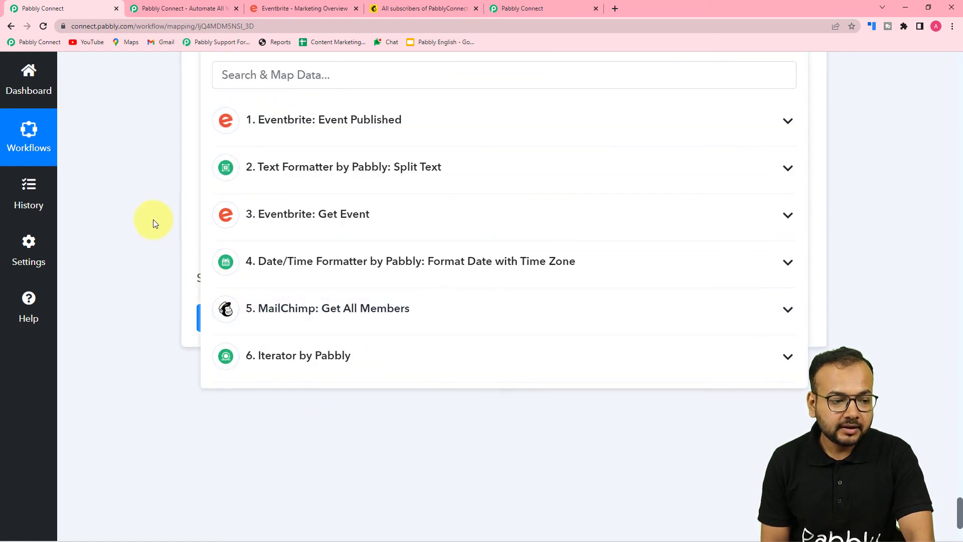
left_click(154, 223)
scroll(153, 219, "up", 6)
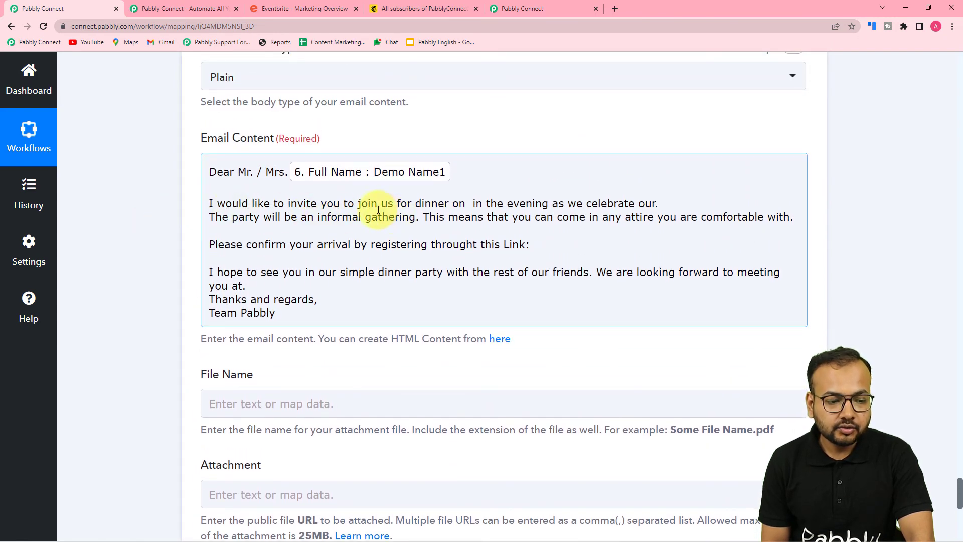
Map the Date/Time Formatter's Result value after "join us for dinner on" in the email content.
left_click(467, 206)
scroll(129, 358, "down", 4)
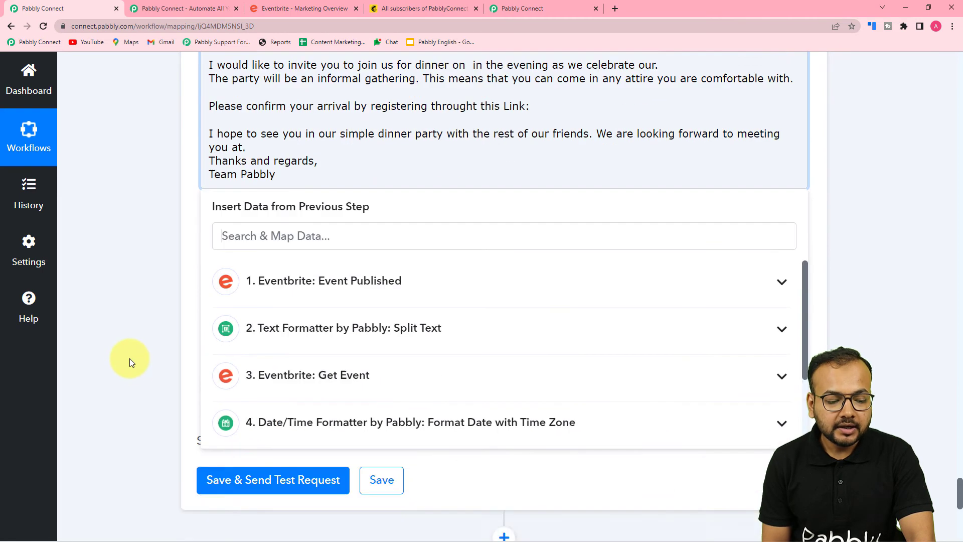
scroll(130, 358, "down", 2)
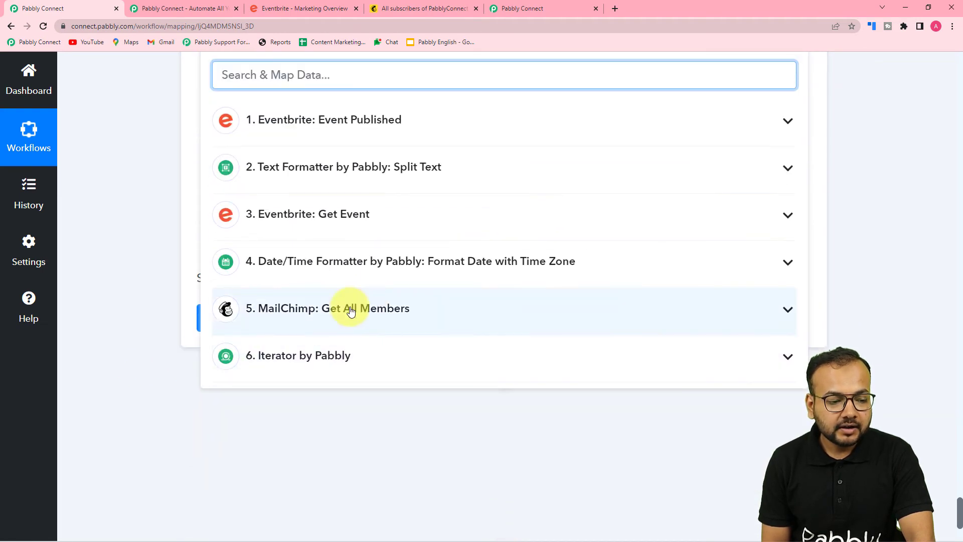
left_click(382, 271)
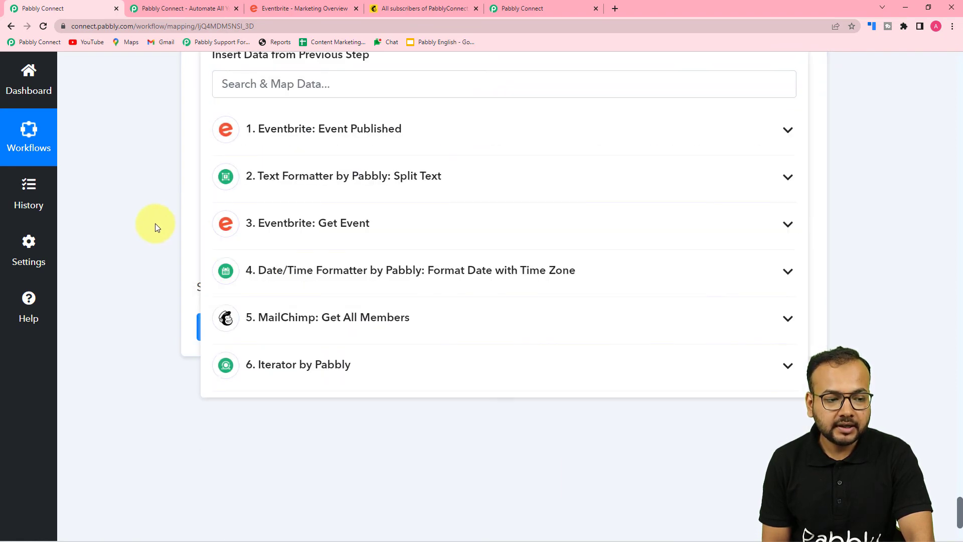
left_click(155, 223)
scroll(155, 224, "up", 3)
scroll(154, 224, "up", 2)
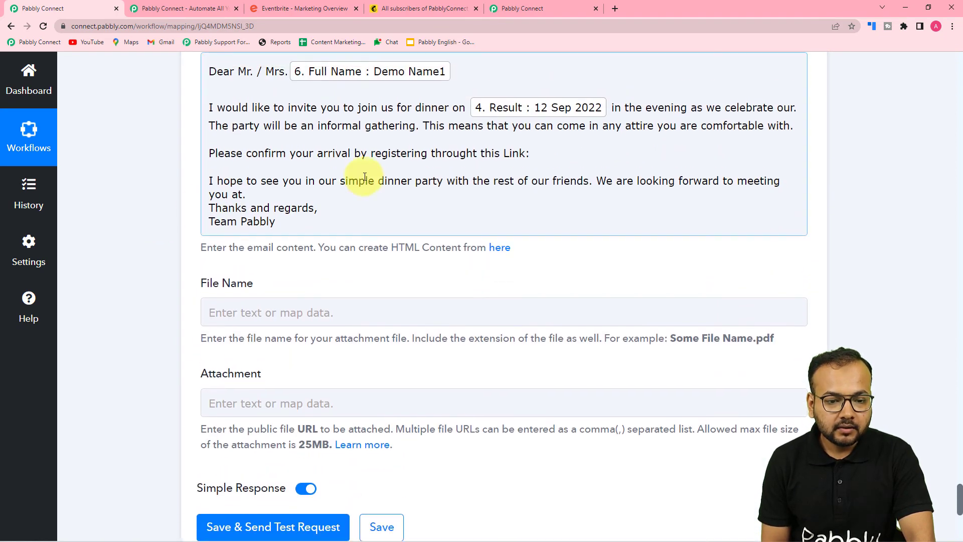
Map the Name Text value from Eventbrite: Get Event after "as we celebrate our", preceded by a space.
left_click(793, 109)
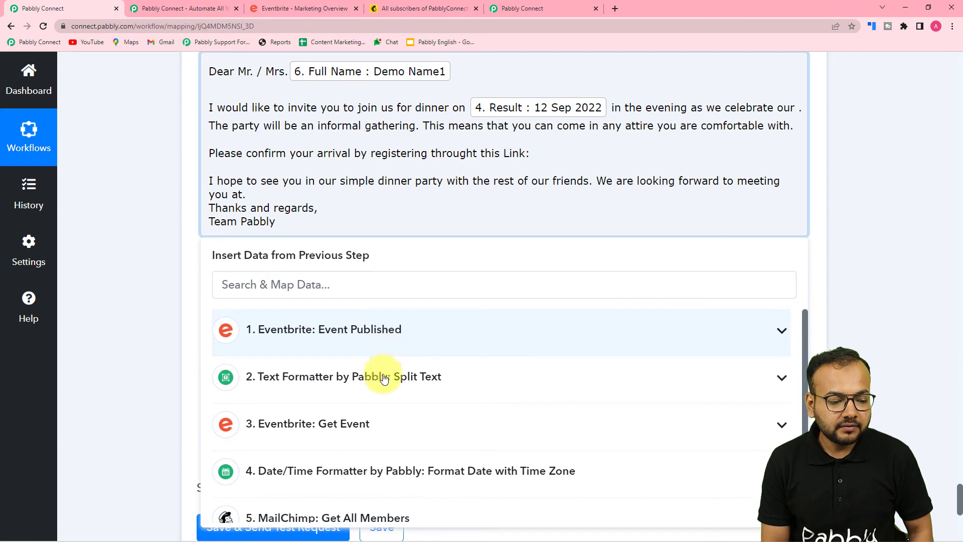
left_click(362, 421)
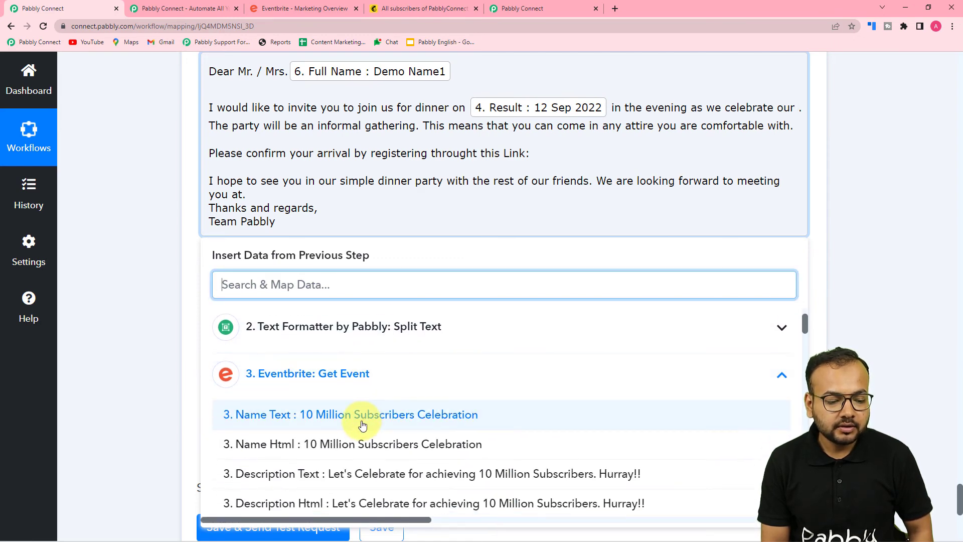
left_click(364, 422)
left_click(147, 251)
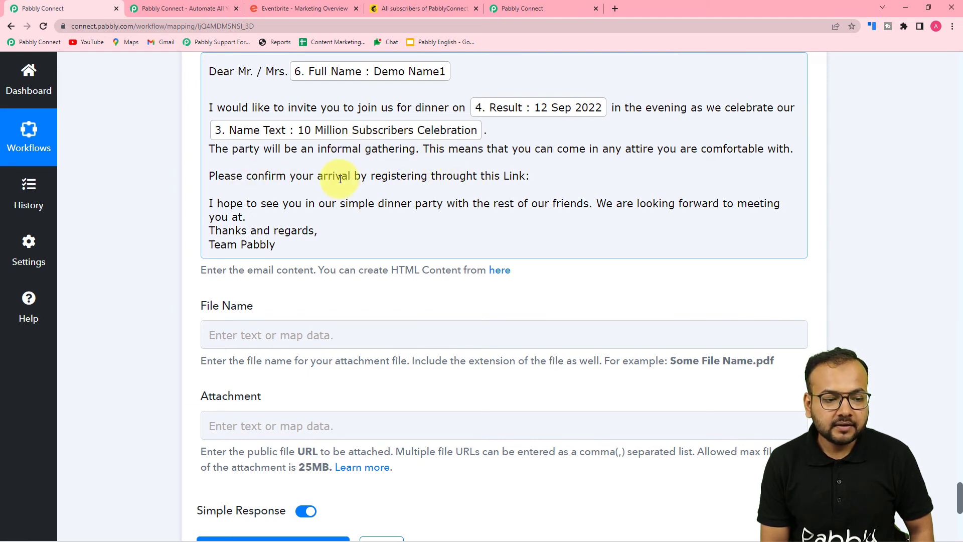
Map the Url value from Eventbrite: Get Event after the "registering throught this Link:" text in the email content.
left_click(532, 177)
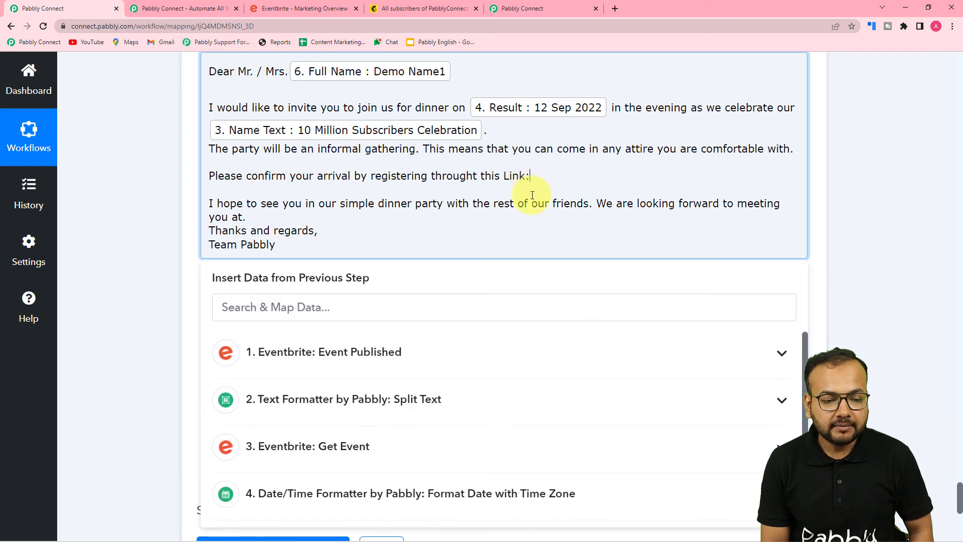
scroll(145, 219, "down", 2)
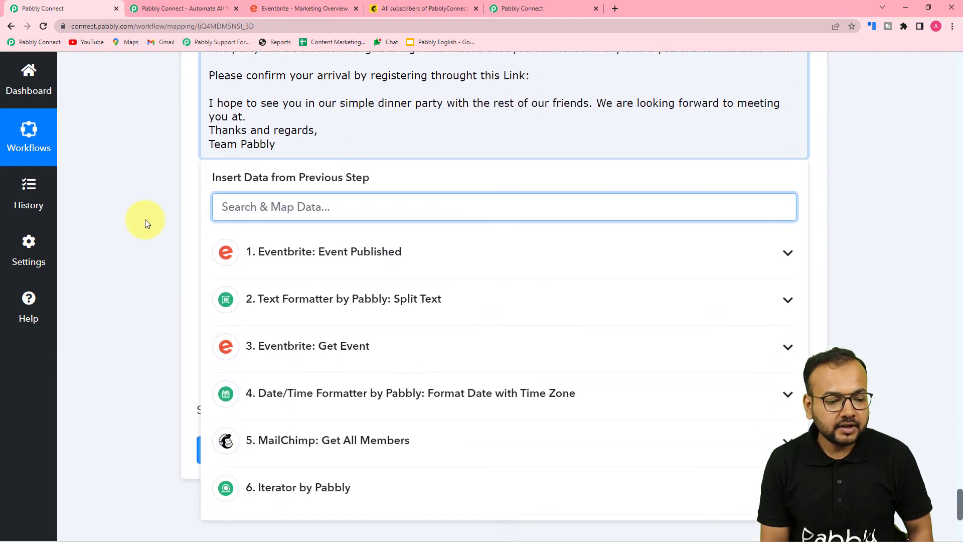
left_click(319, 345)
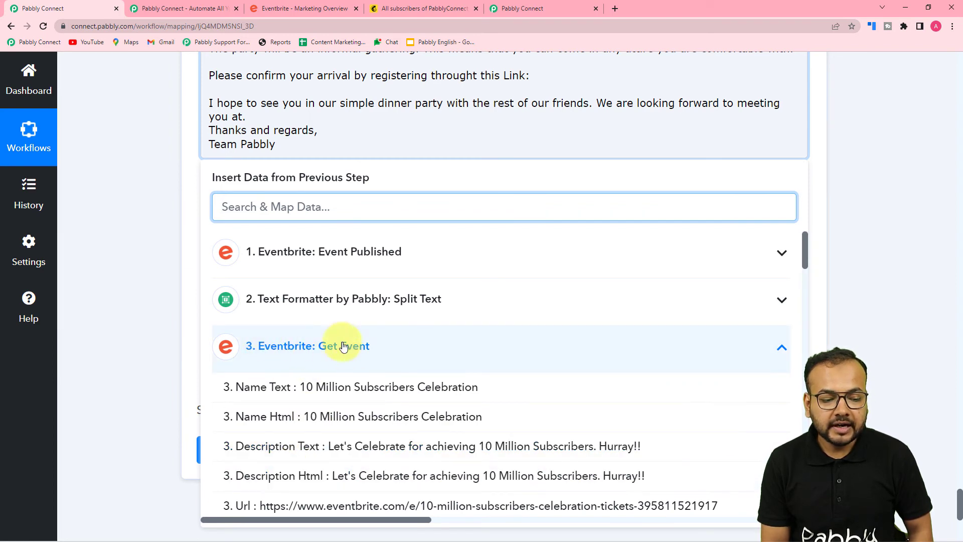
scroll(301, 351, "down", 1)
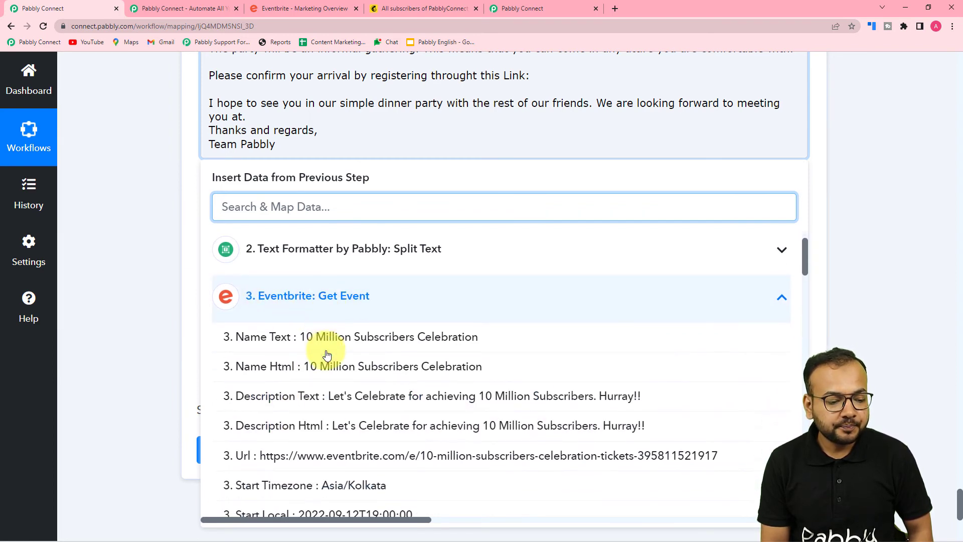
left_click(266, 454)
left_click(140, 227)
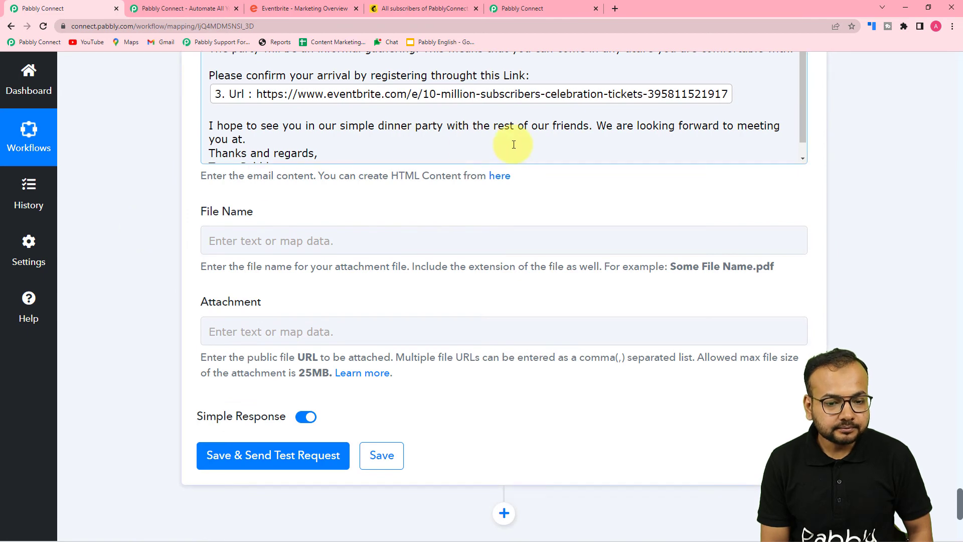
Map the Name Text value from Eventbrite: Get Event after "meeting you at" in the email content, preceded by a space.
left_click(243, 139)
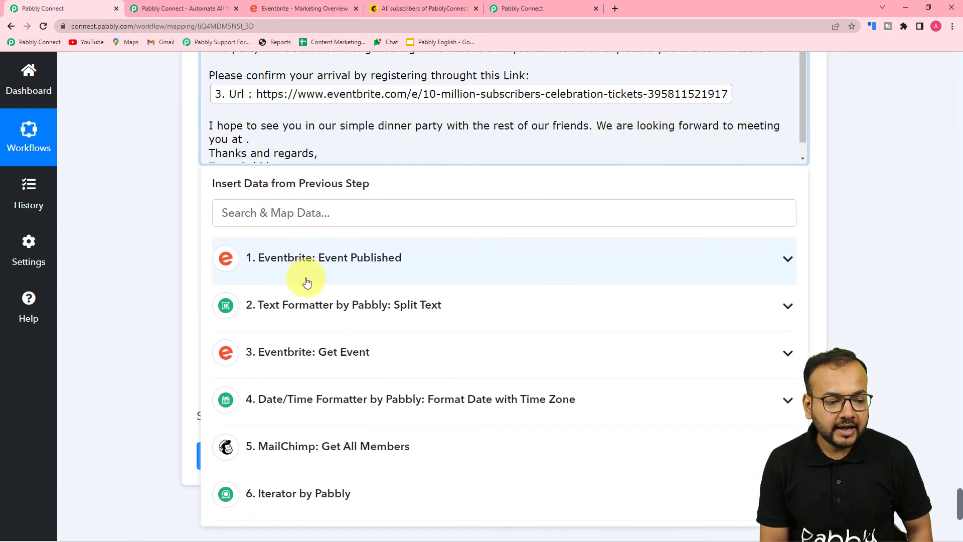
left_click(322, 279)
left_click(321, 277)
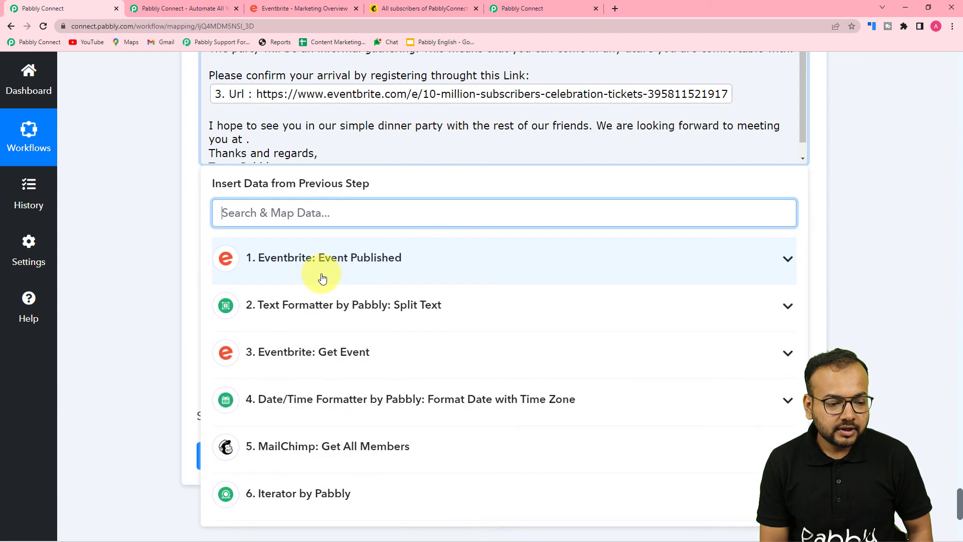
left_click(323, 368)
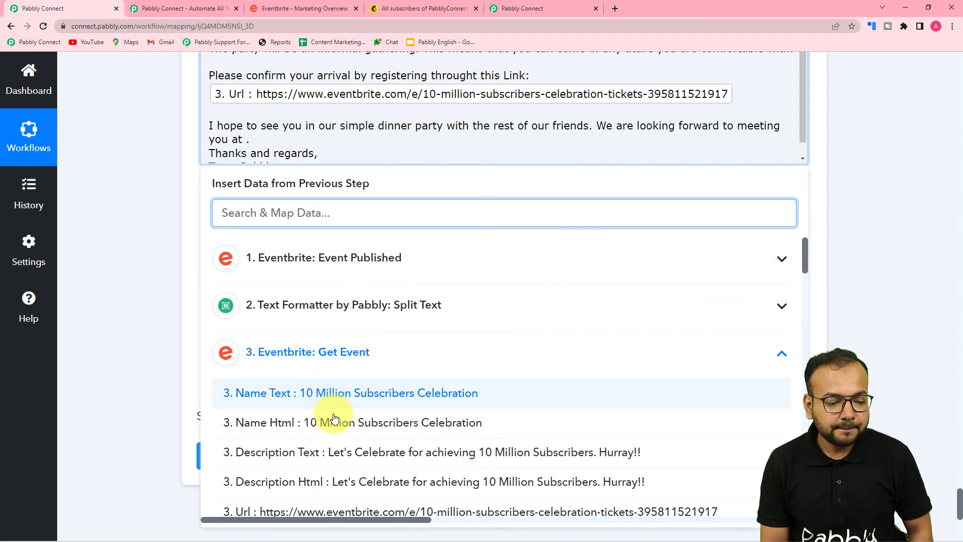
left_click(337, 393)
left_click(149, 265)
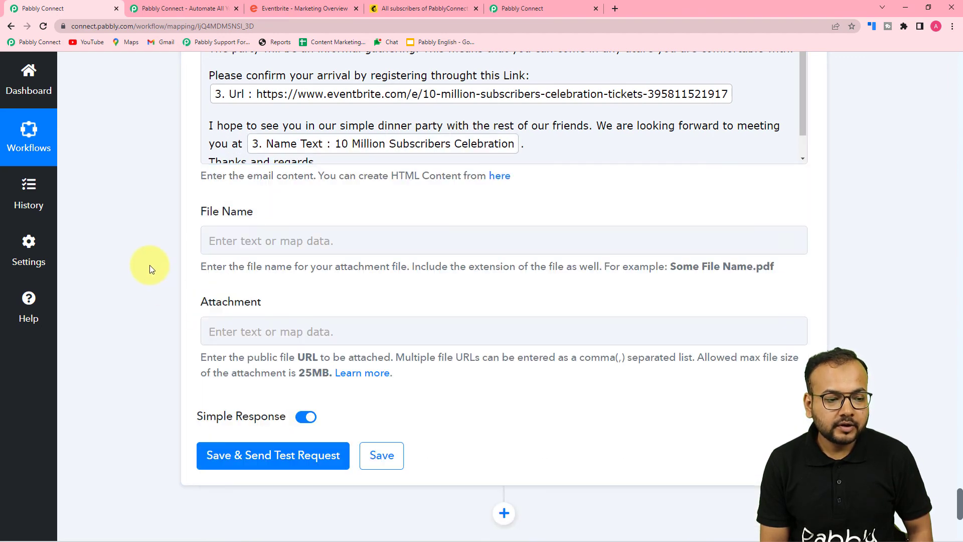
Review the mapped email content, recipient address, sender name and subject of the Gmail Send Email action.
scroll(150, 265, "up", 1)
scroll(495, 194, "down", 1)
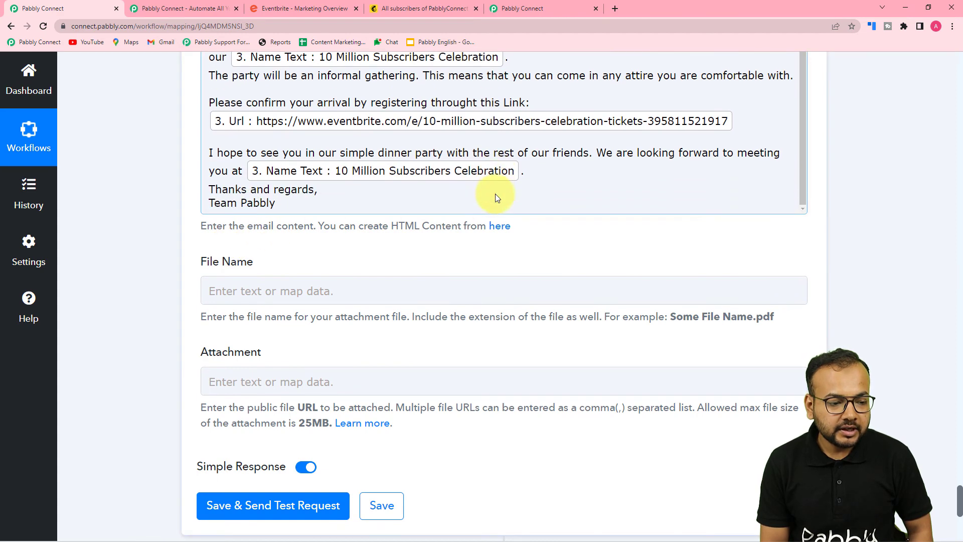
scroll(485, 176, "up", 1)
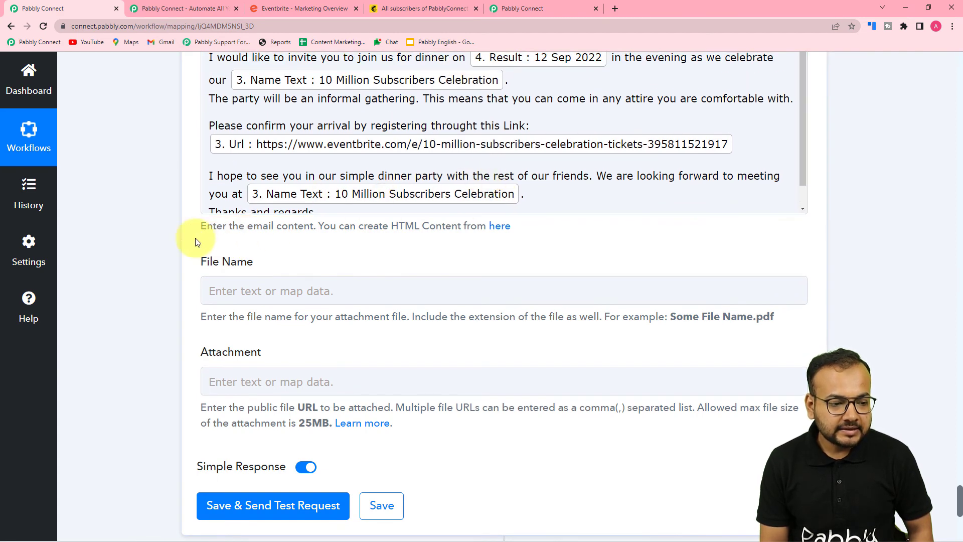
scroll(181, 238, "up", 2)
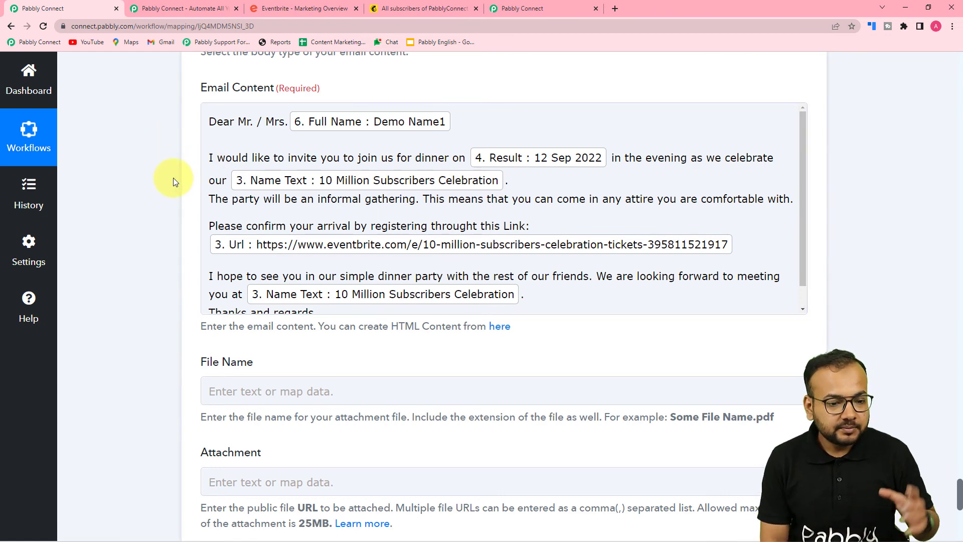
scroll(173, 177, "down", 2)
scroll(173, 182, "down", 1)
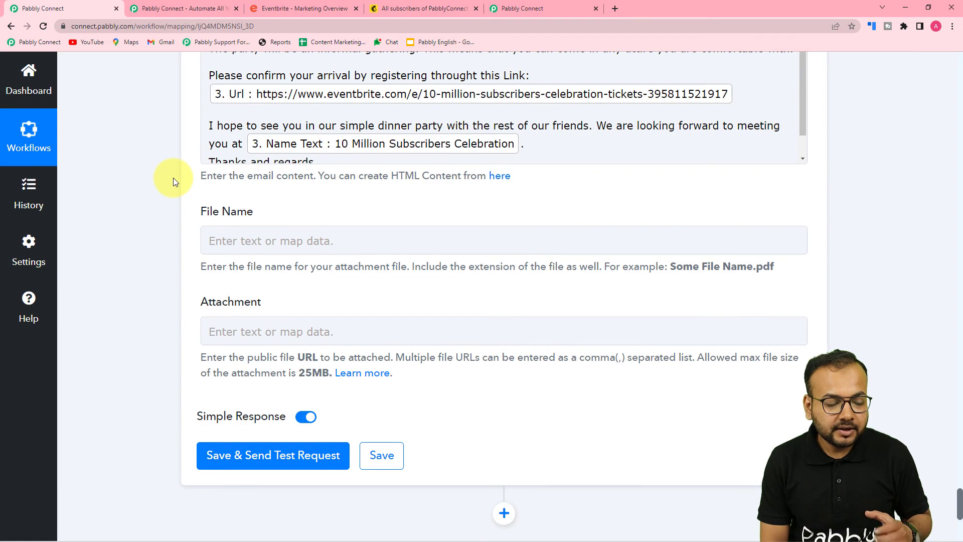
scroll(173, 179, "up", 10)
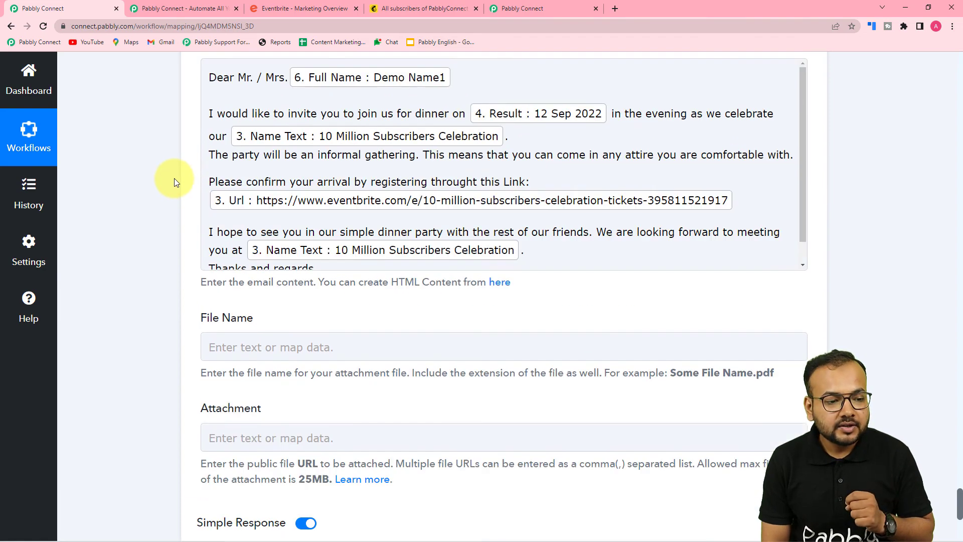
scroll(174, 178, "up", 6)
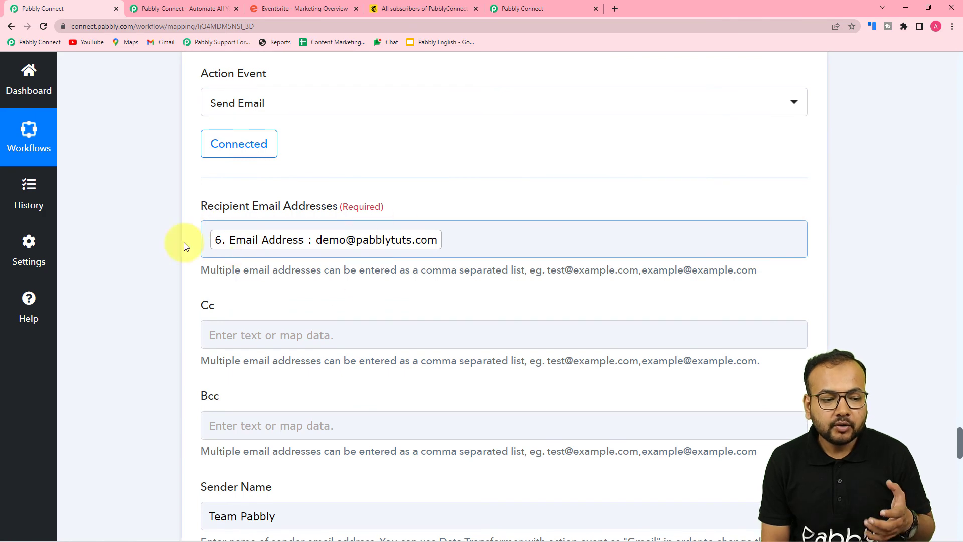
left_click(512, 233)
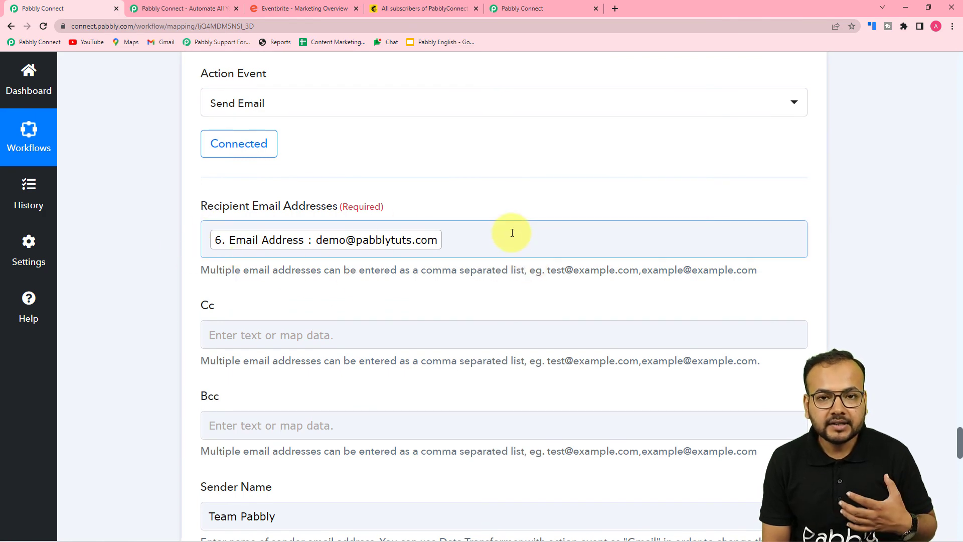
scroll(497, 232, "down", 15)
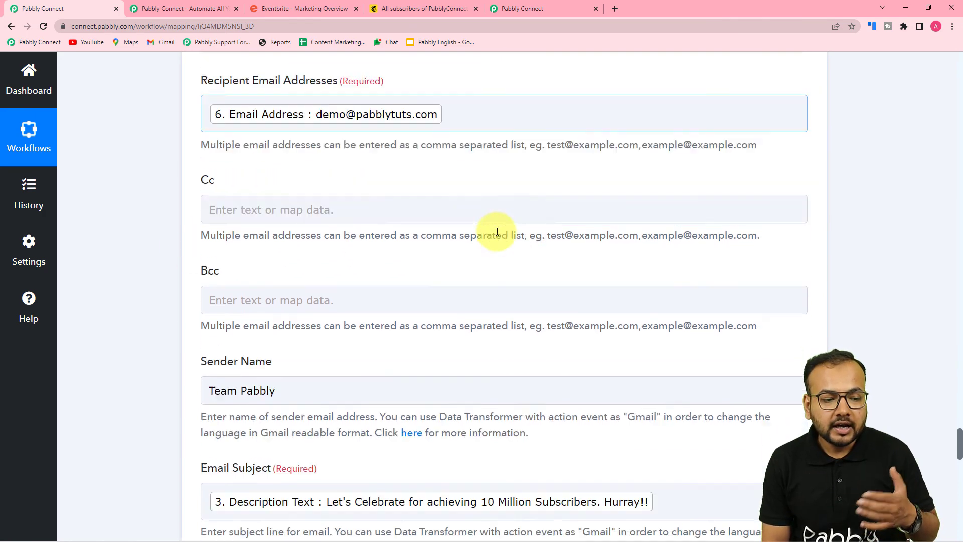
scroll(395, 241, "down", 1)
scroll(299, 284, "down", 9)
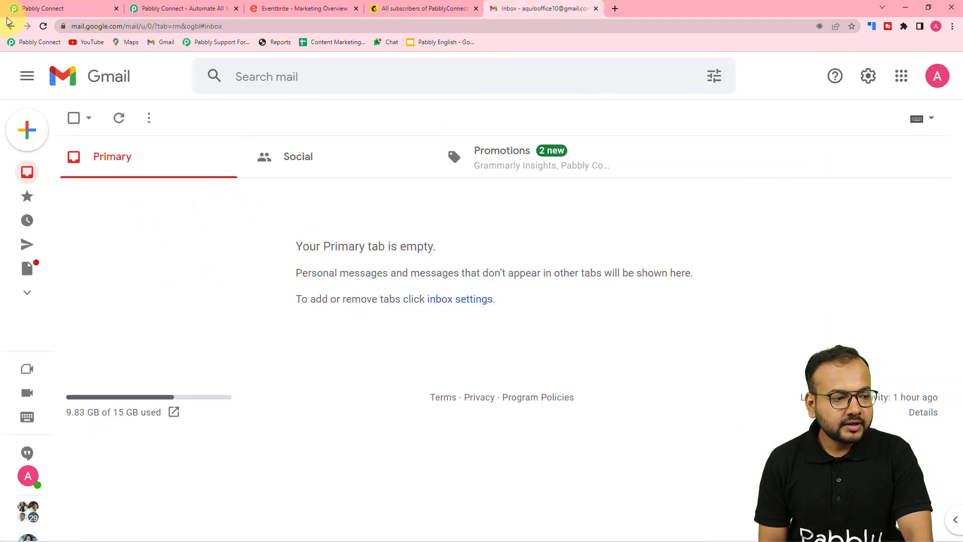
Switch back to Pabbly Connect, save and send a test request for the Gmail action, and examine the response received.
left_click(45, 11)
left_click(232, 397)
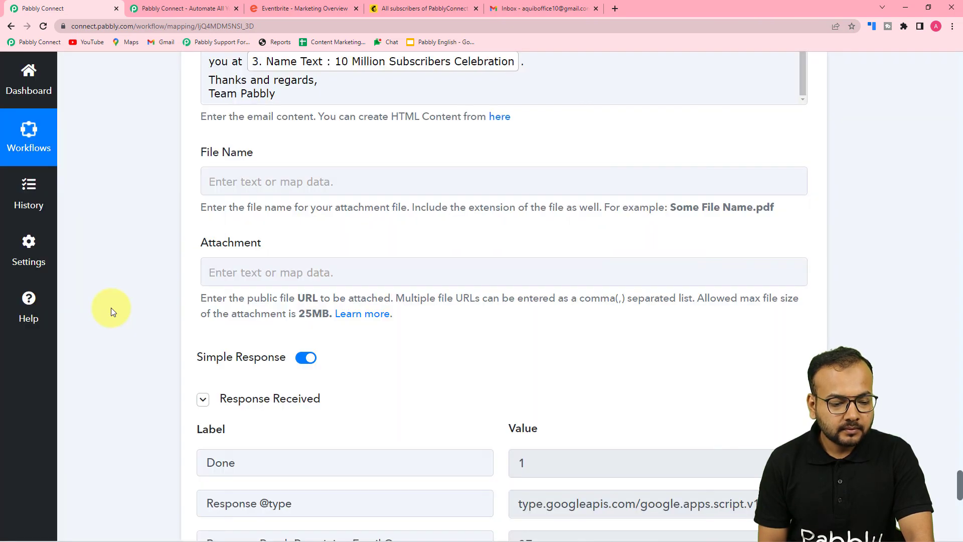
scroll(111, 308, "down", 3)
scroll(110, 308, "down", 3)
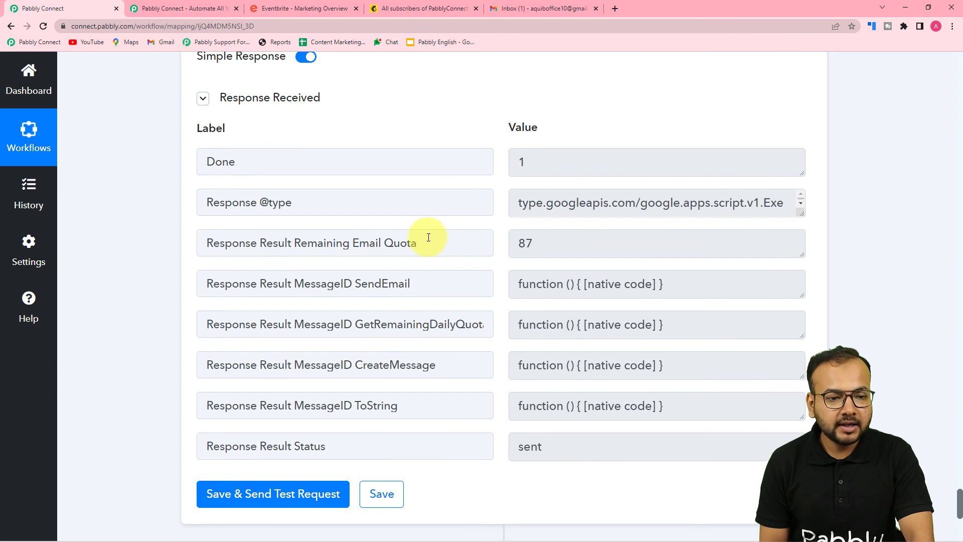
Switch to Gmail and open the test invitation email from Team Pabbly to check its content.
left_click(522, 11)
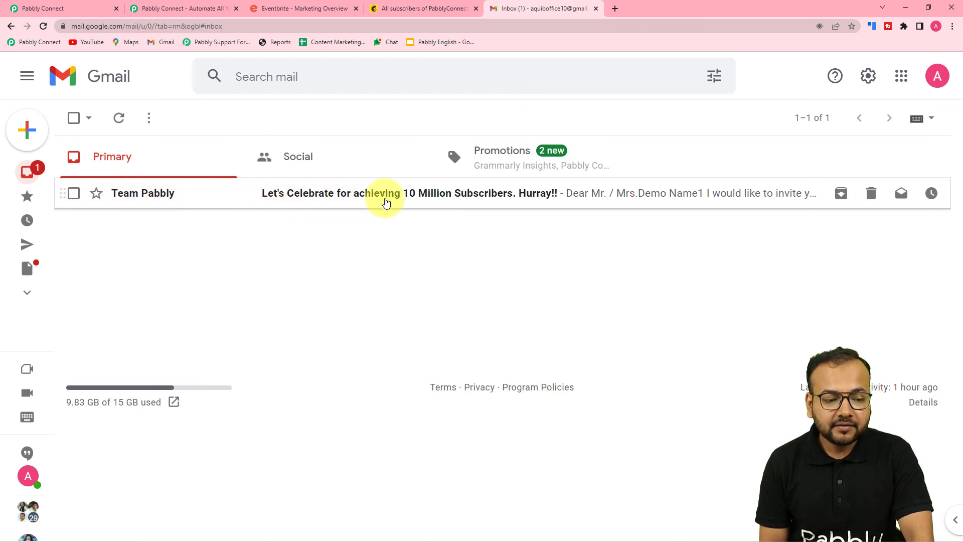
left_click(510, 200)
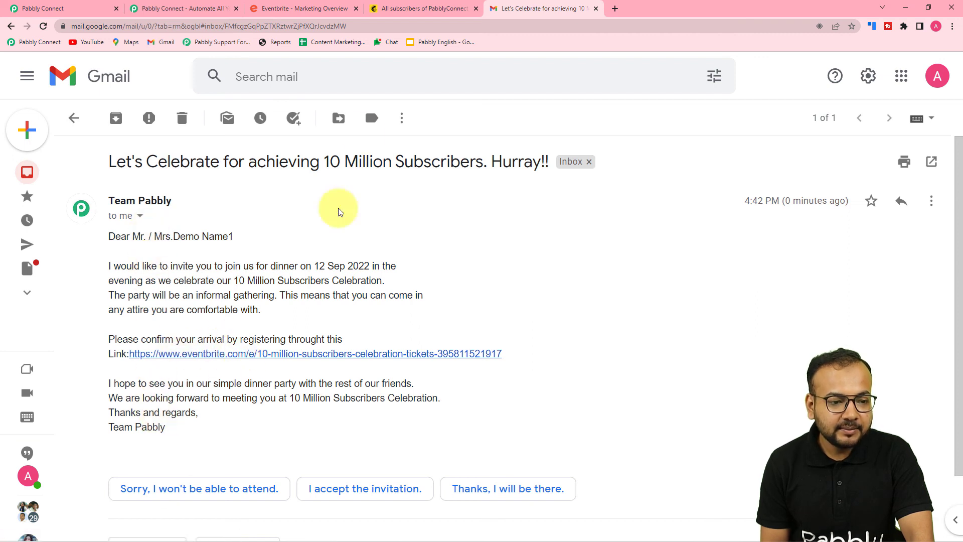
Return to Pabbly Connect and review the workflow's Gmail, Iterator, MailChimp and Date/Time Formatter steps from last to first.
left_click(90, 8)
scroll(338, 268, "up", 5)
scroll(268, 274, "up", 3)
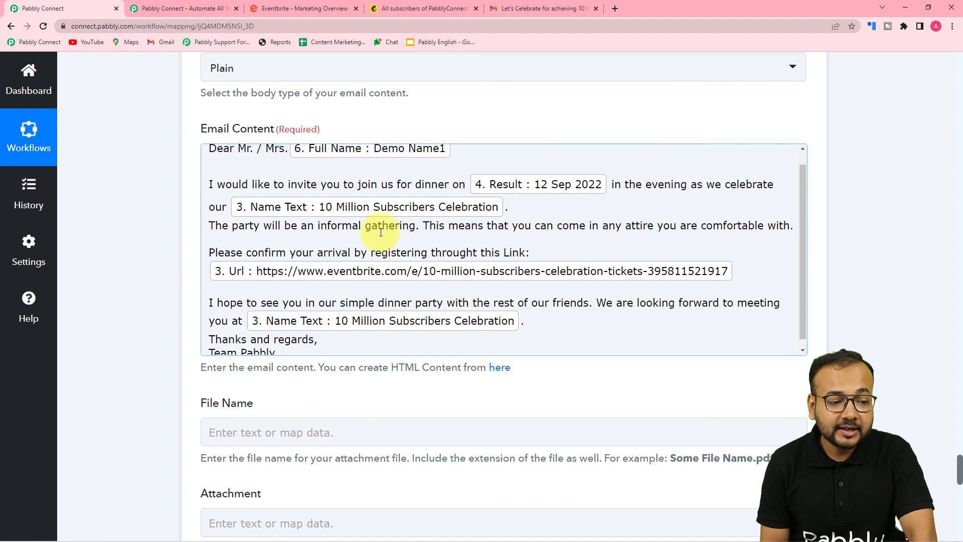
scroll(371, 237, "up", 1)
scroll(189, 245, "up", 15)
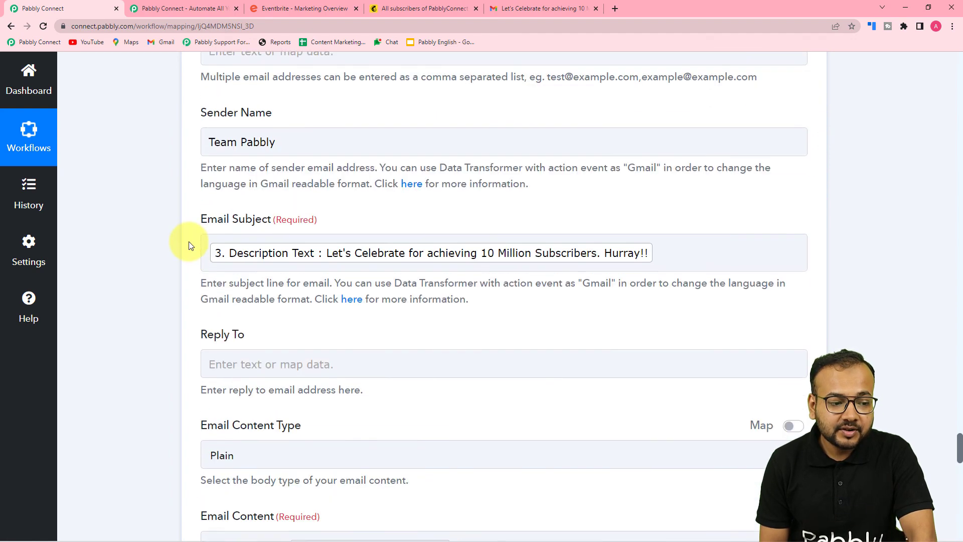
scroll(189, 245, "up", 20)
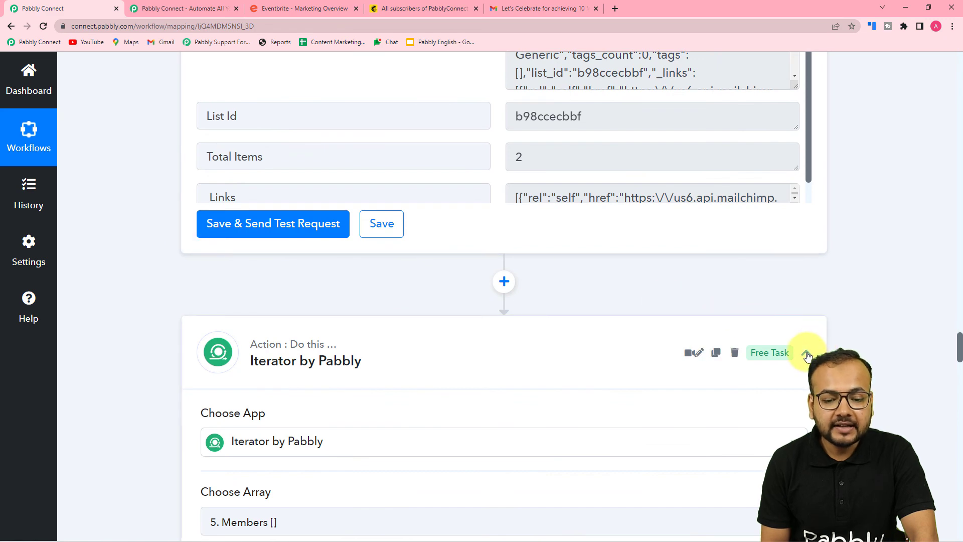
scroll(805, 337, "up", 5)
scroll(805, 337, "up", 15)
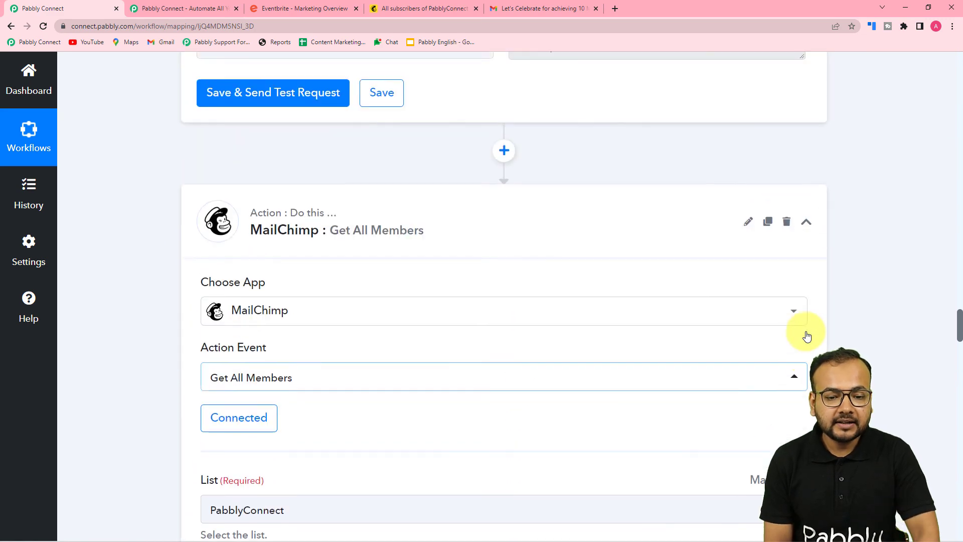
scroll(846, 331, "up", 15)
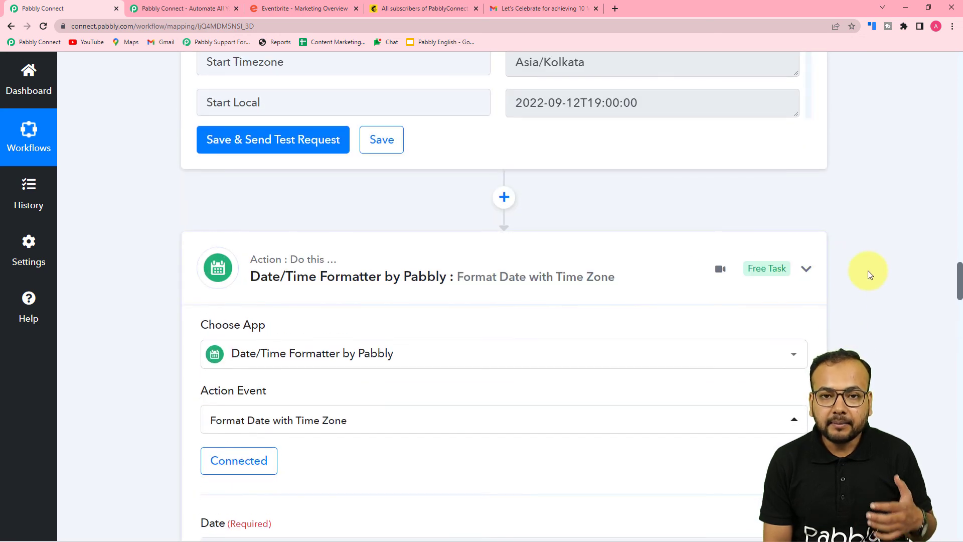
Collapse the workflow's earlier step cards, including Text Formatter: Split Text and the Eventbrite Event Published trigger.
scroll(867, 270, "up", 9)
scroll(868, 270, "up", 8)
left_click(807, 181)
scroll(876, 240, "up", 10)
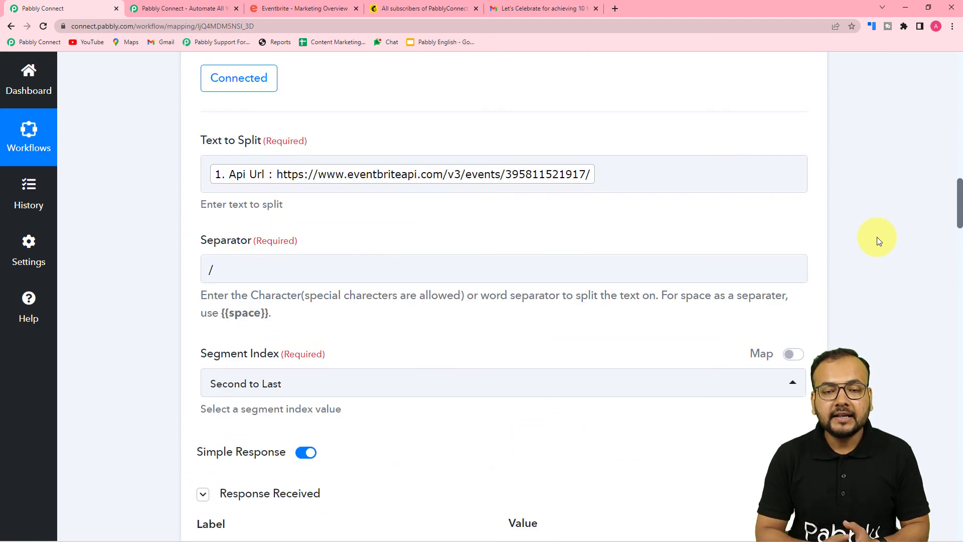
scroll(876, 237, "up", 8)
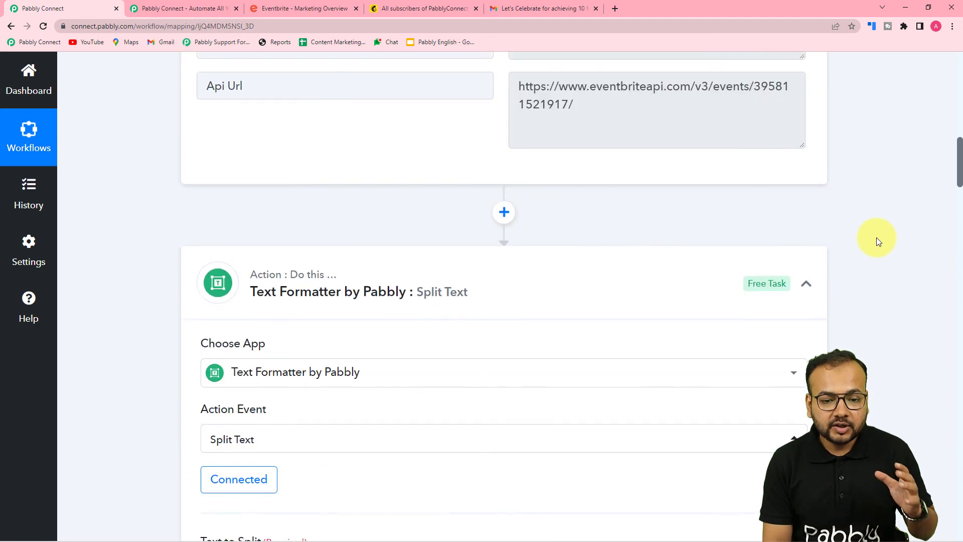
left_click(811, 290)
scroll(887, 305, "up", 15)
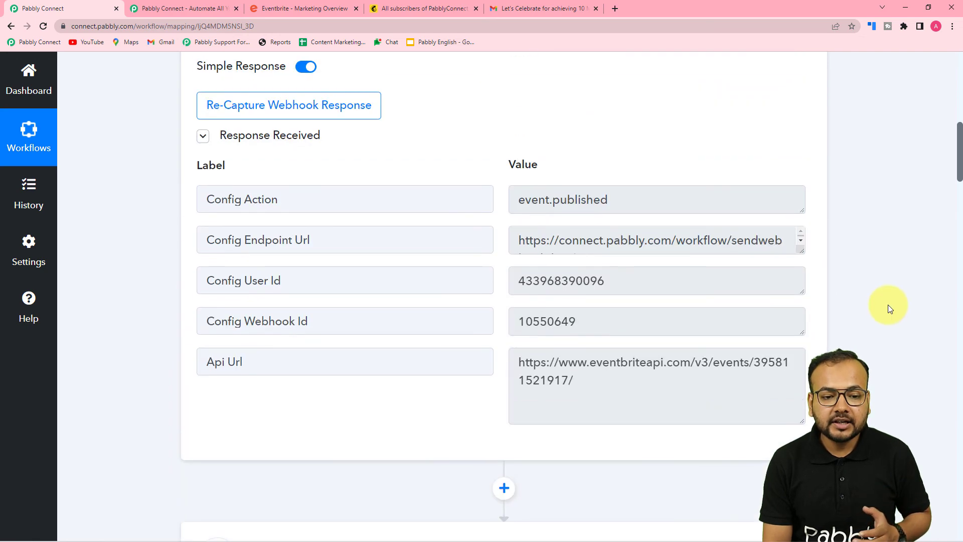
left_click(806, 265)
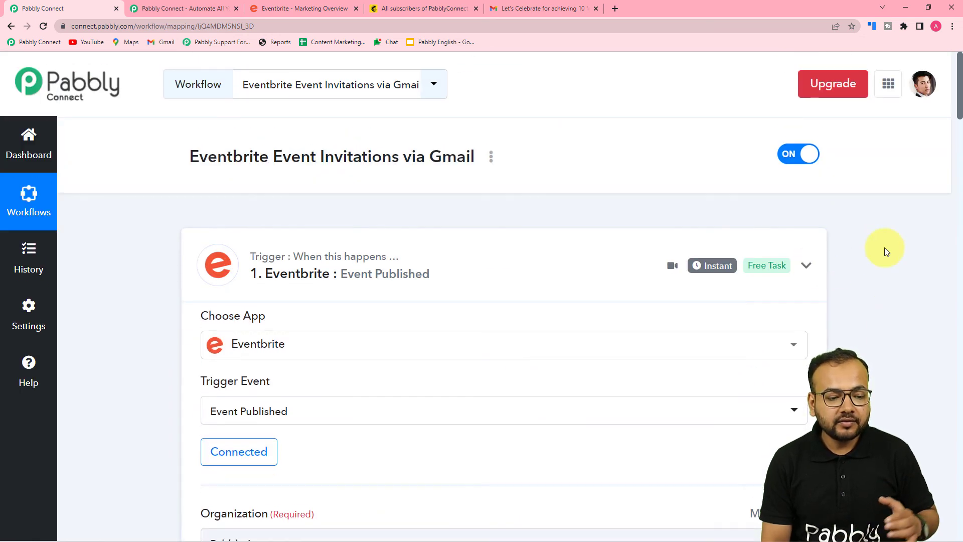